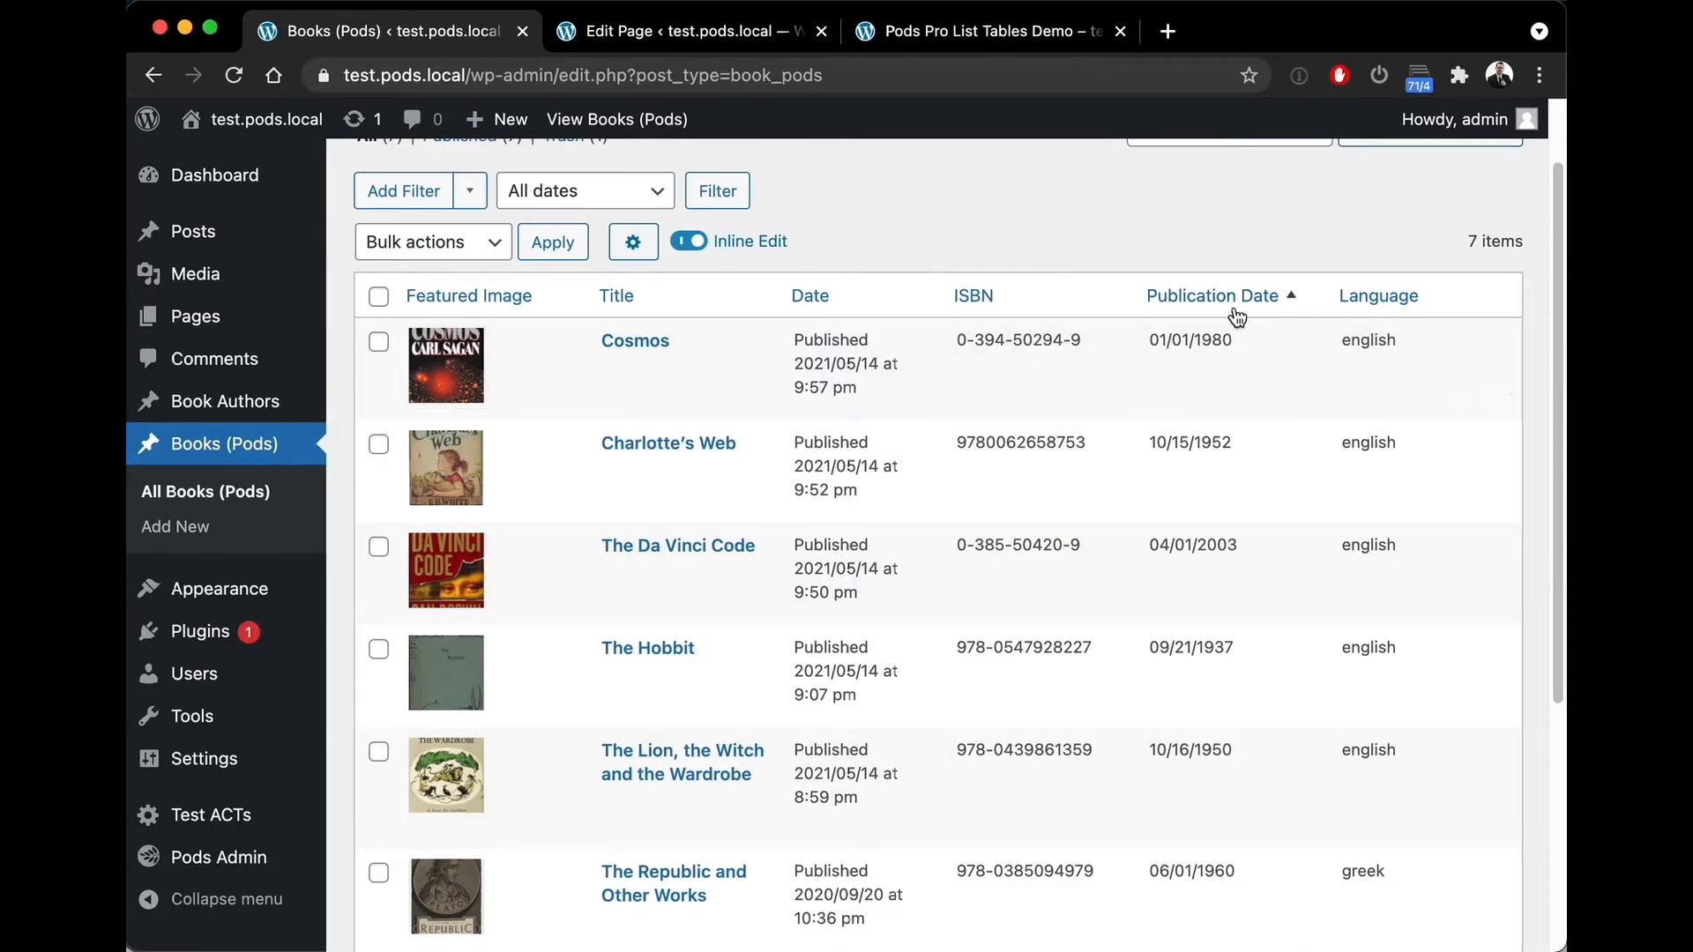
Switch to the demo page's editor and highlight the book_pods name value in the pods-table shortcode
scroll(770, 176, "up", 2)
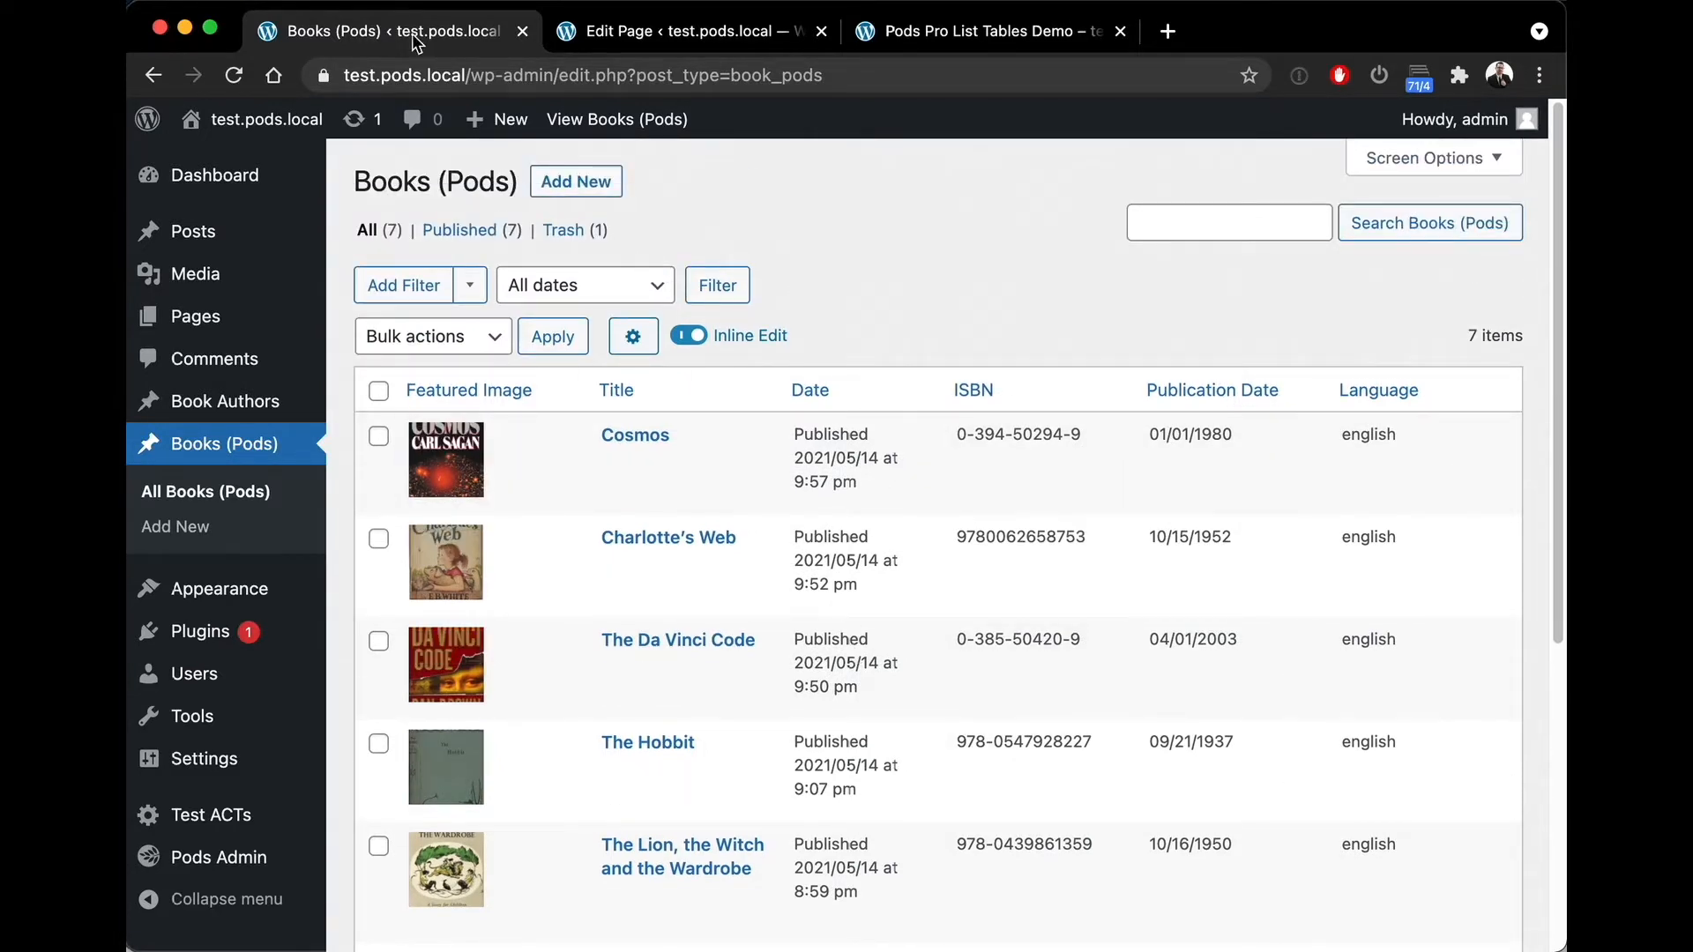
left_click(622, 32)
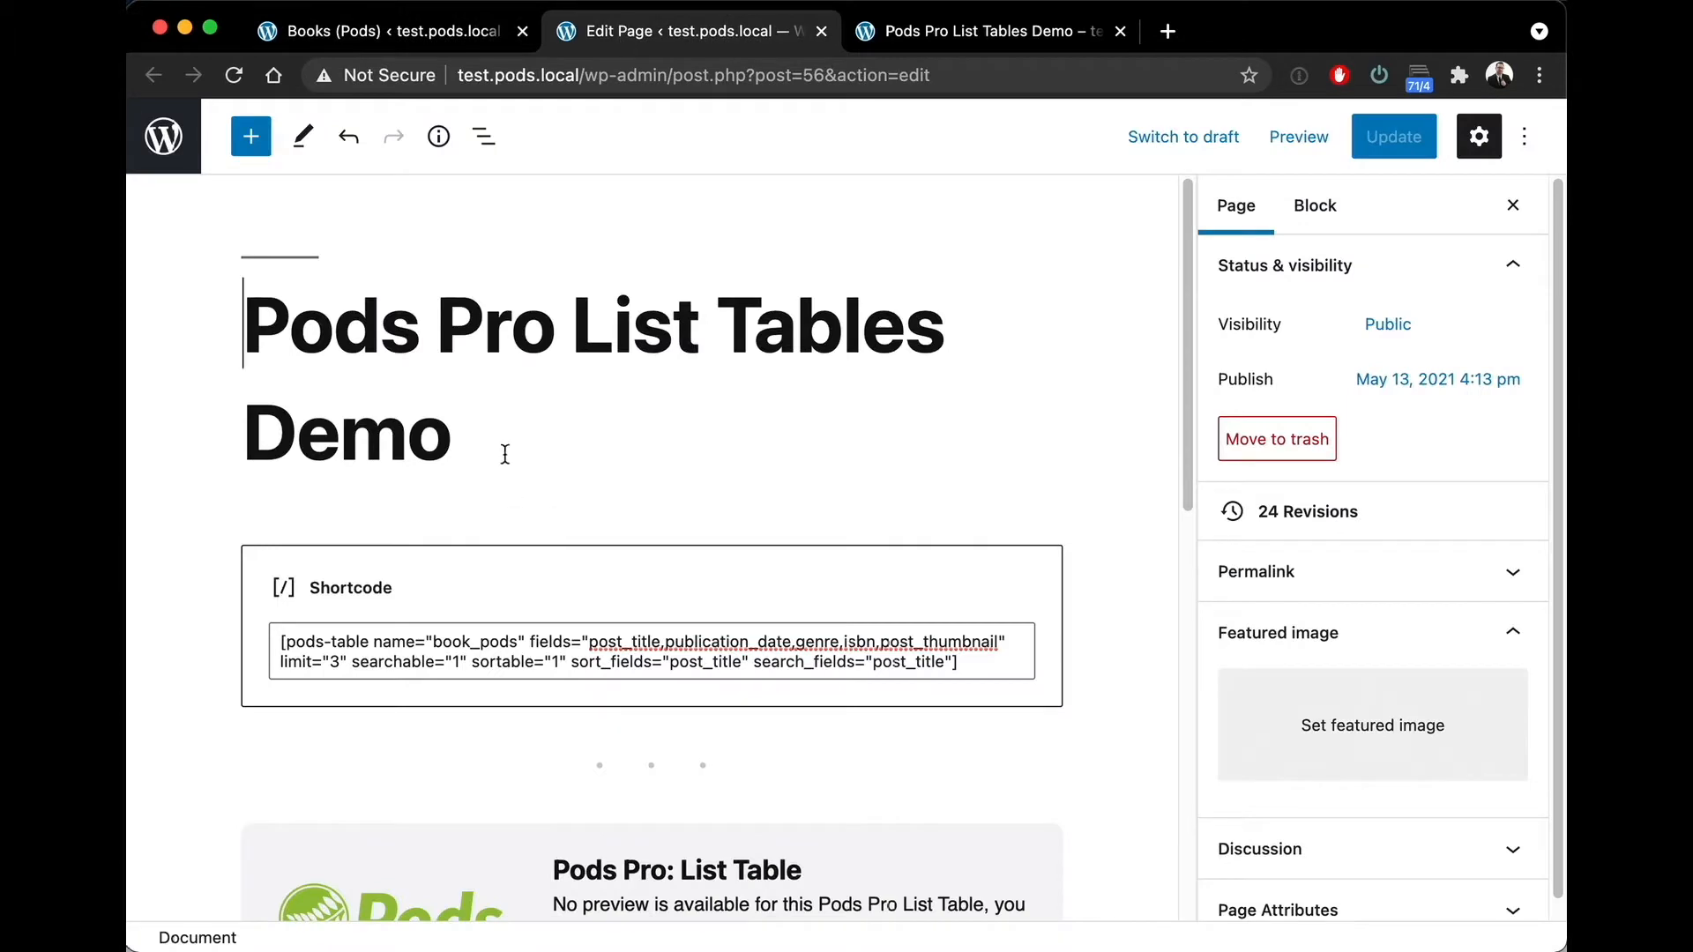
left_click(464, 423)
scroll(462, 423, "down", 5)
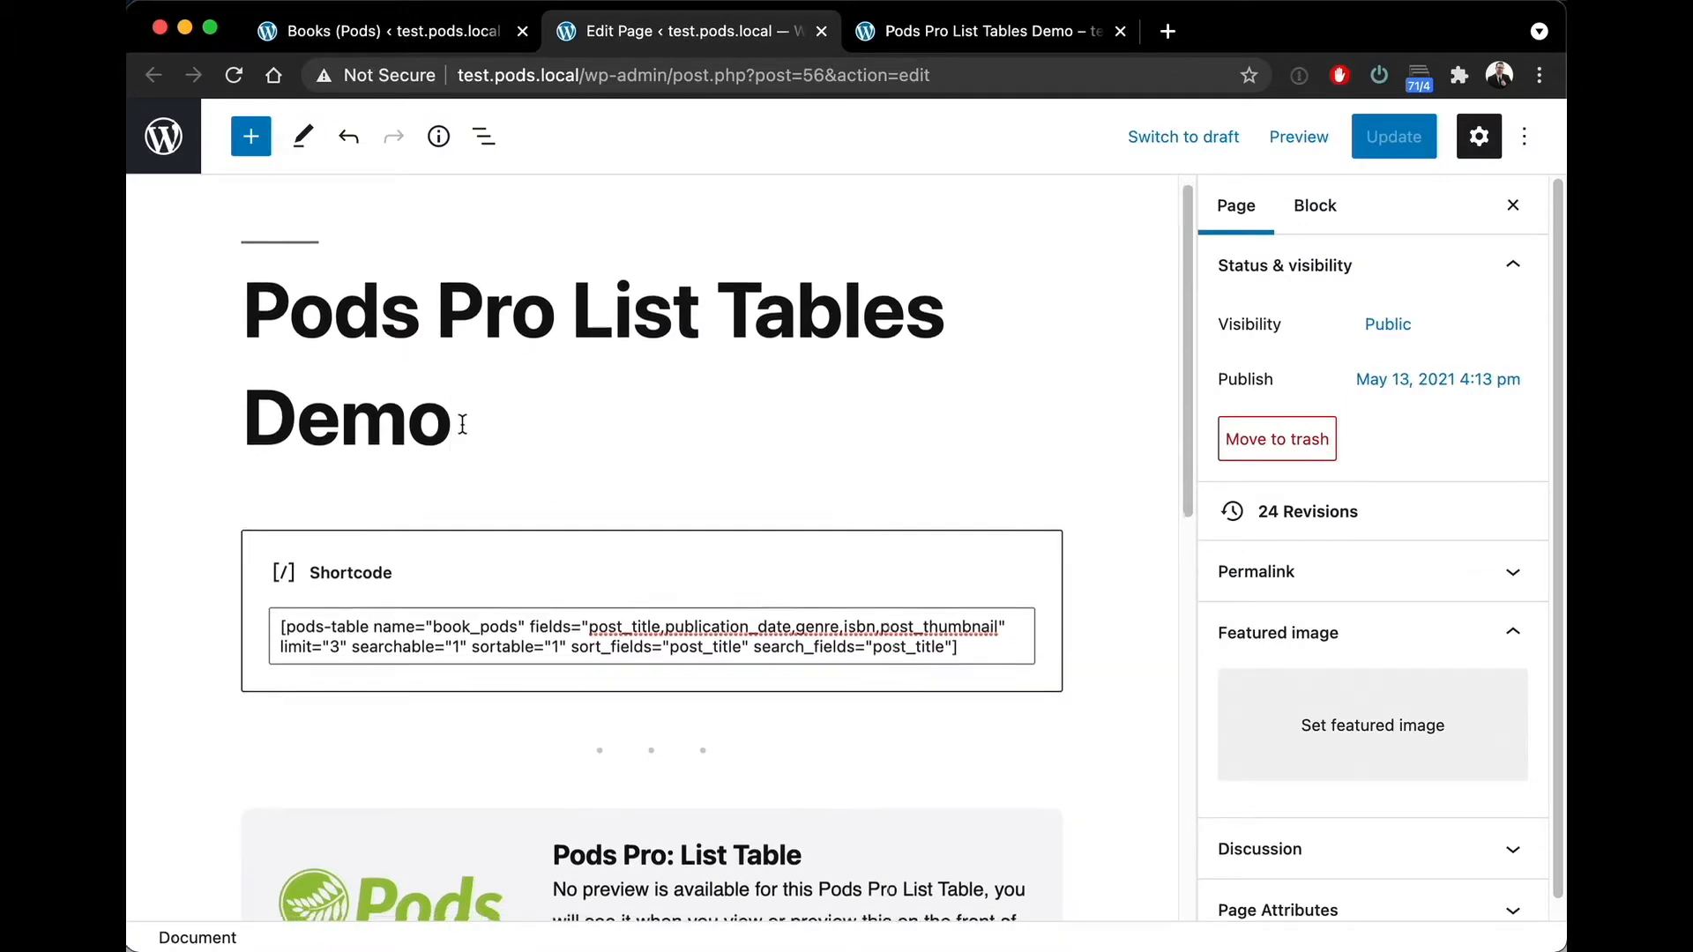
left_click(446, 431)
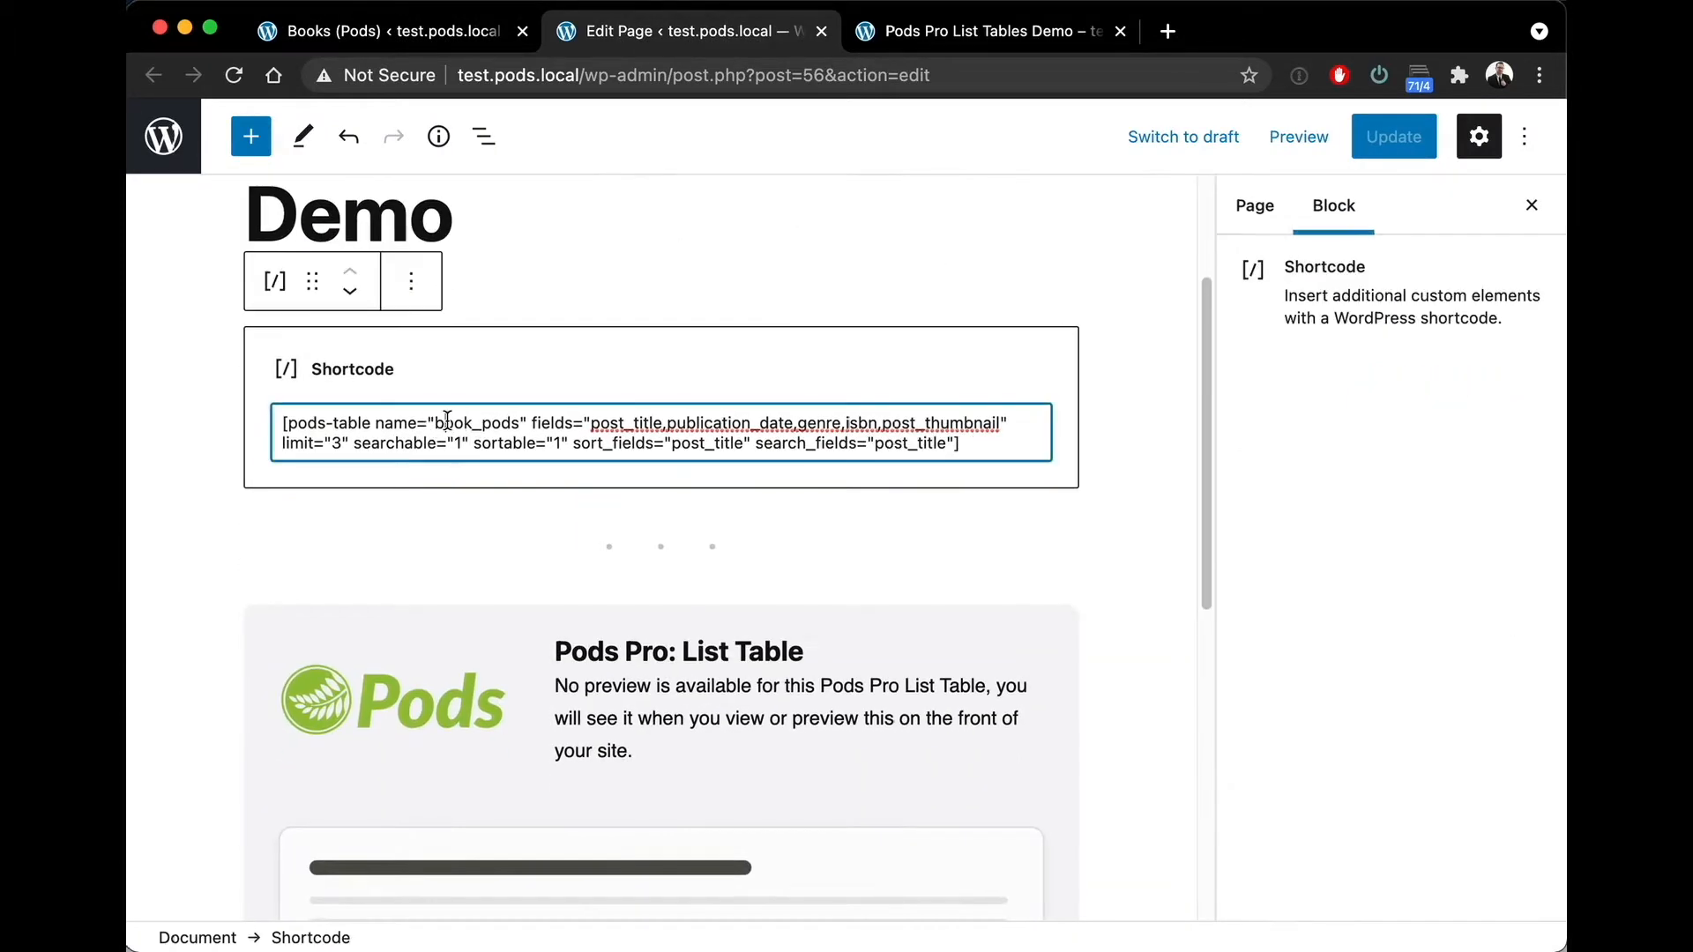
left_click_drag(280, 422, 484, 422)
left_click(434, 422)
double_click(494, 414)
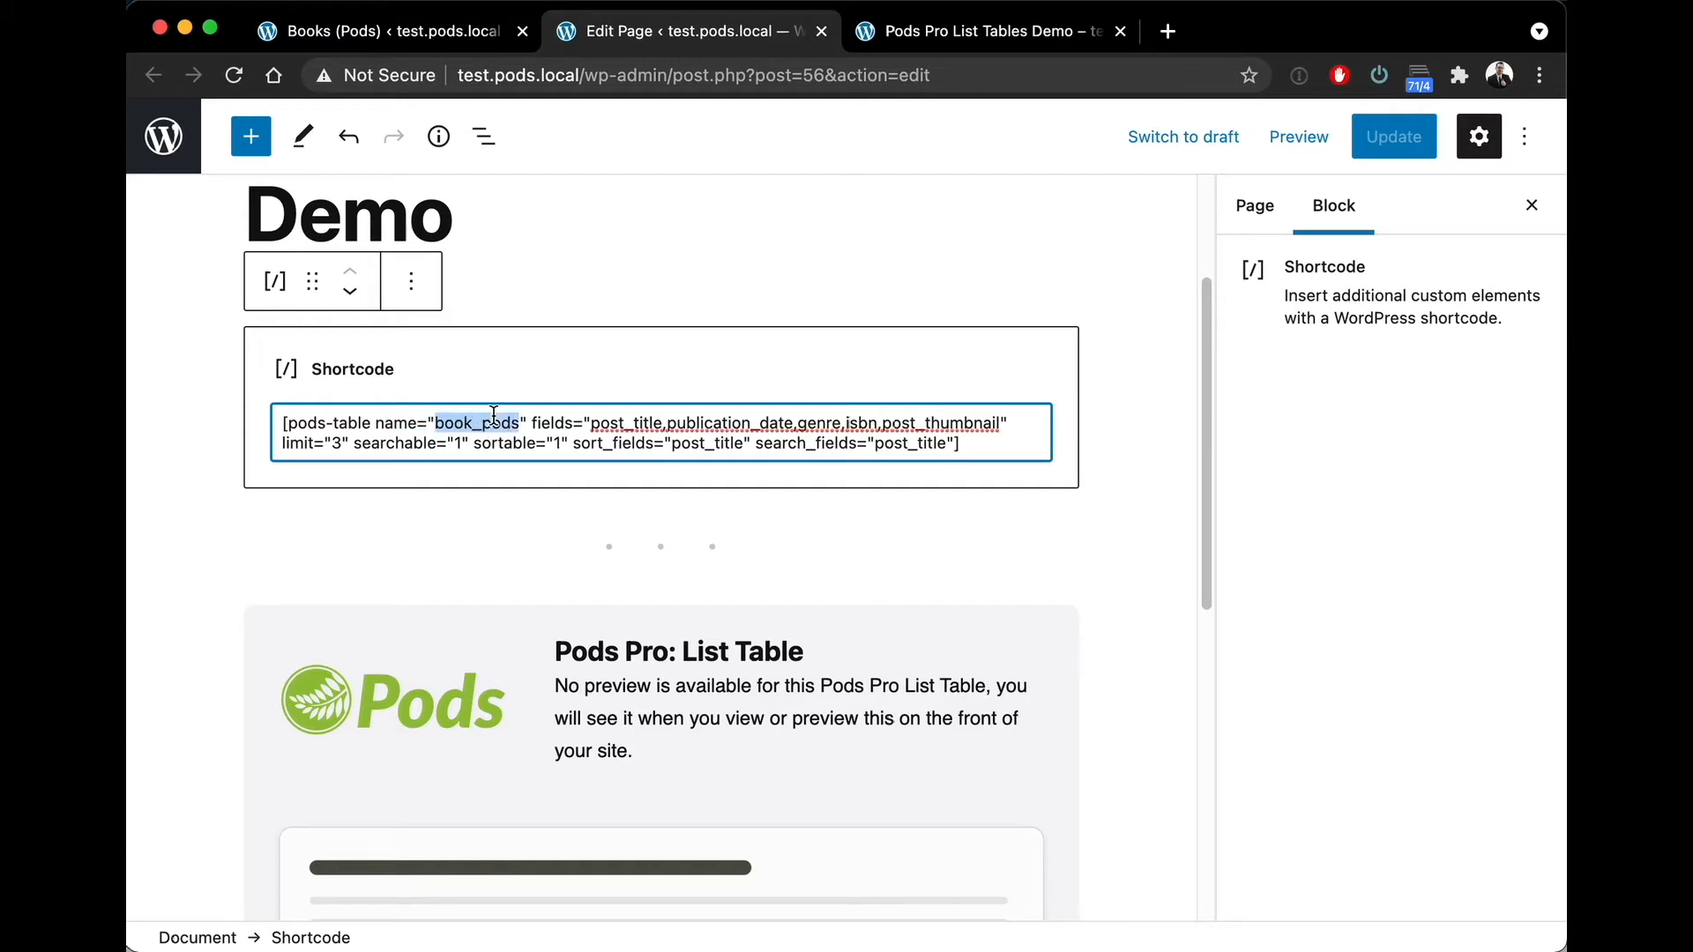
Examine the shortcode's fields, limit, searchable, sortable, sort_fields and search_fields values by highlighting them one after another
left_click_drag(594, 423, 1000, 423)
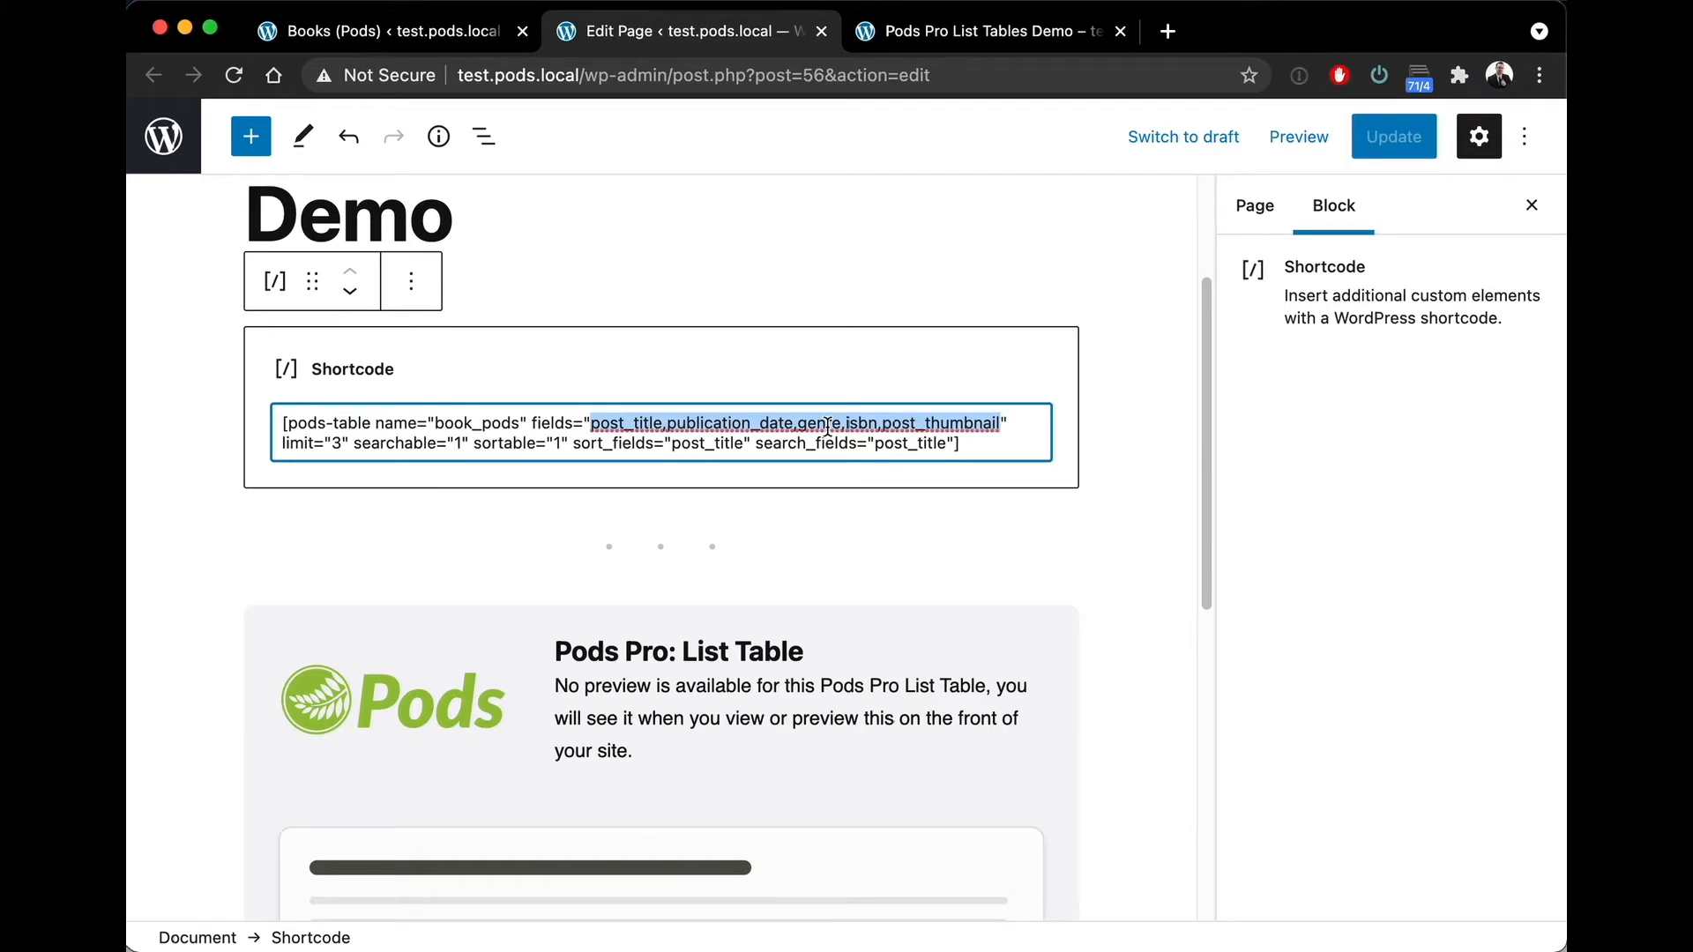
left_click(326, 438)
double_click(336, 442)
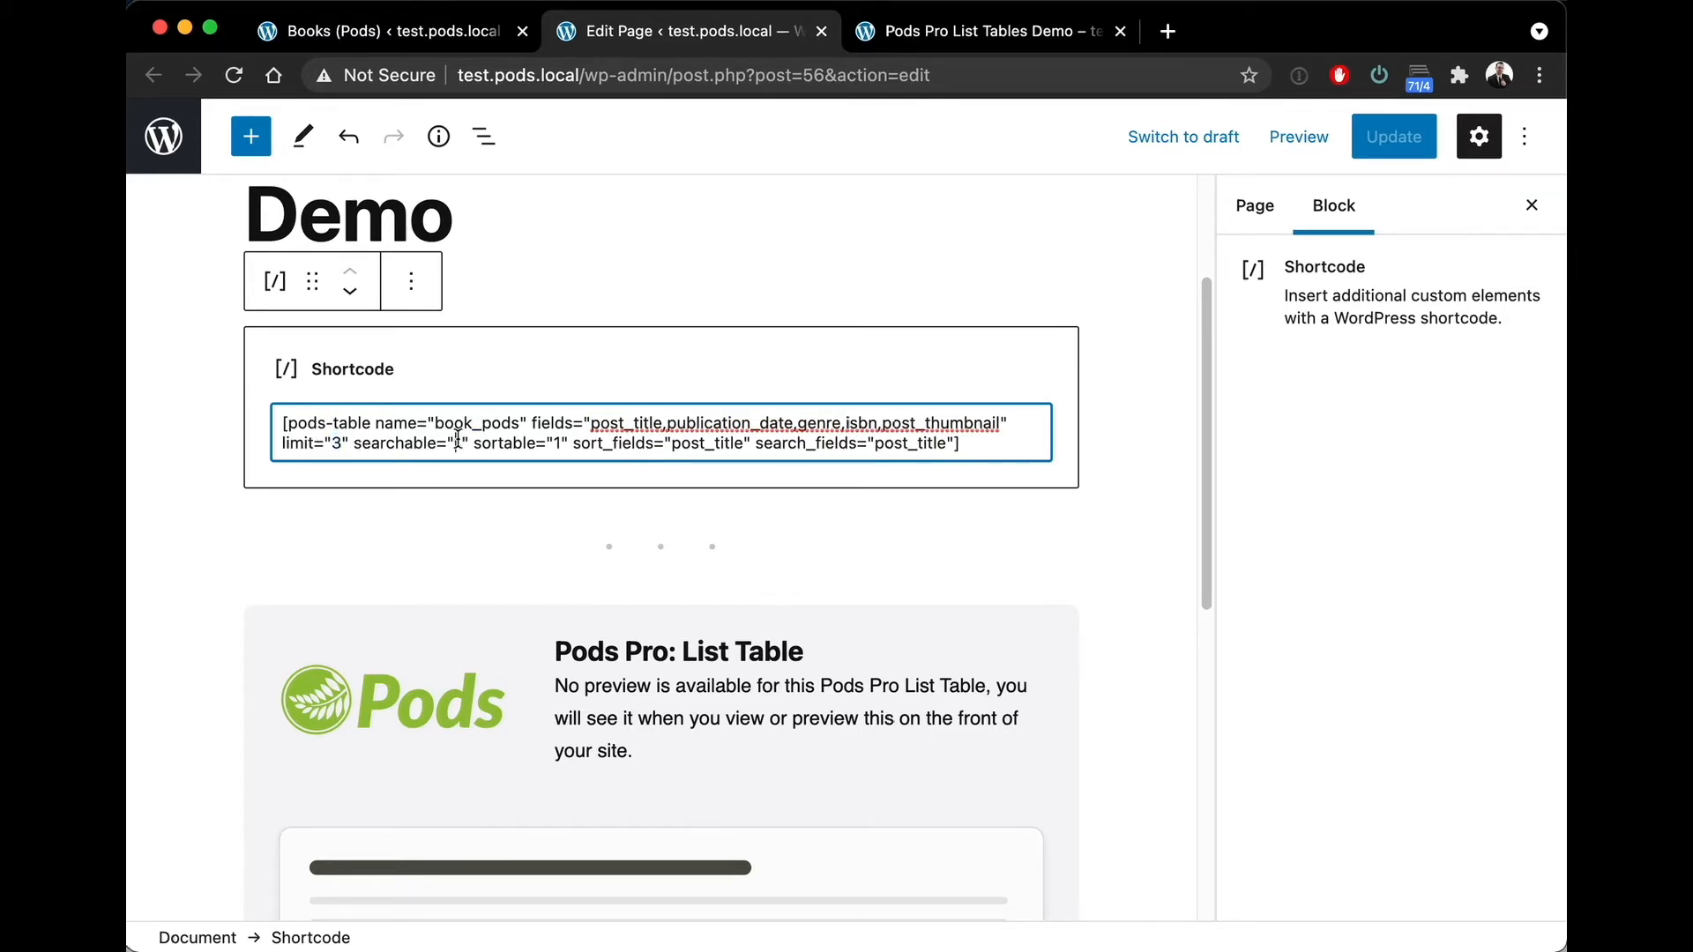
double_click(457, 442)
double_click(552, 443)
double_click(682, 445)
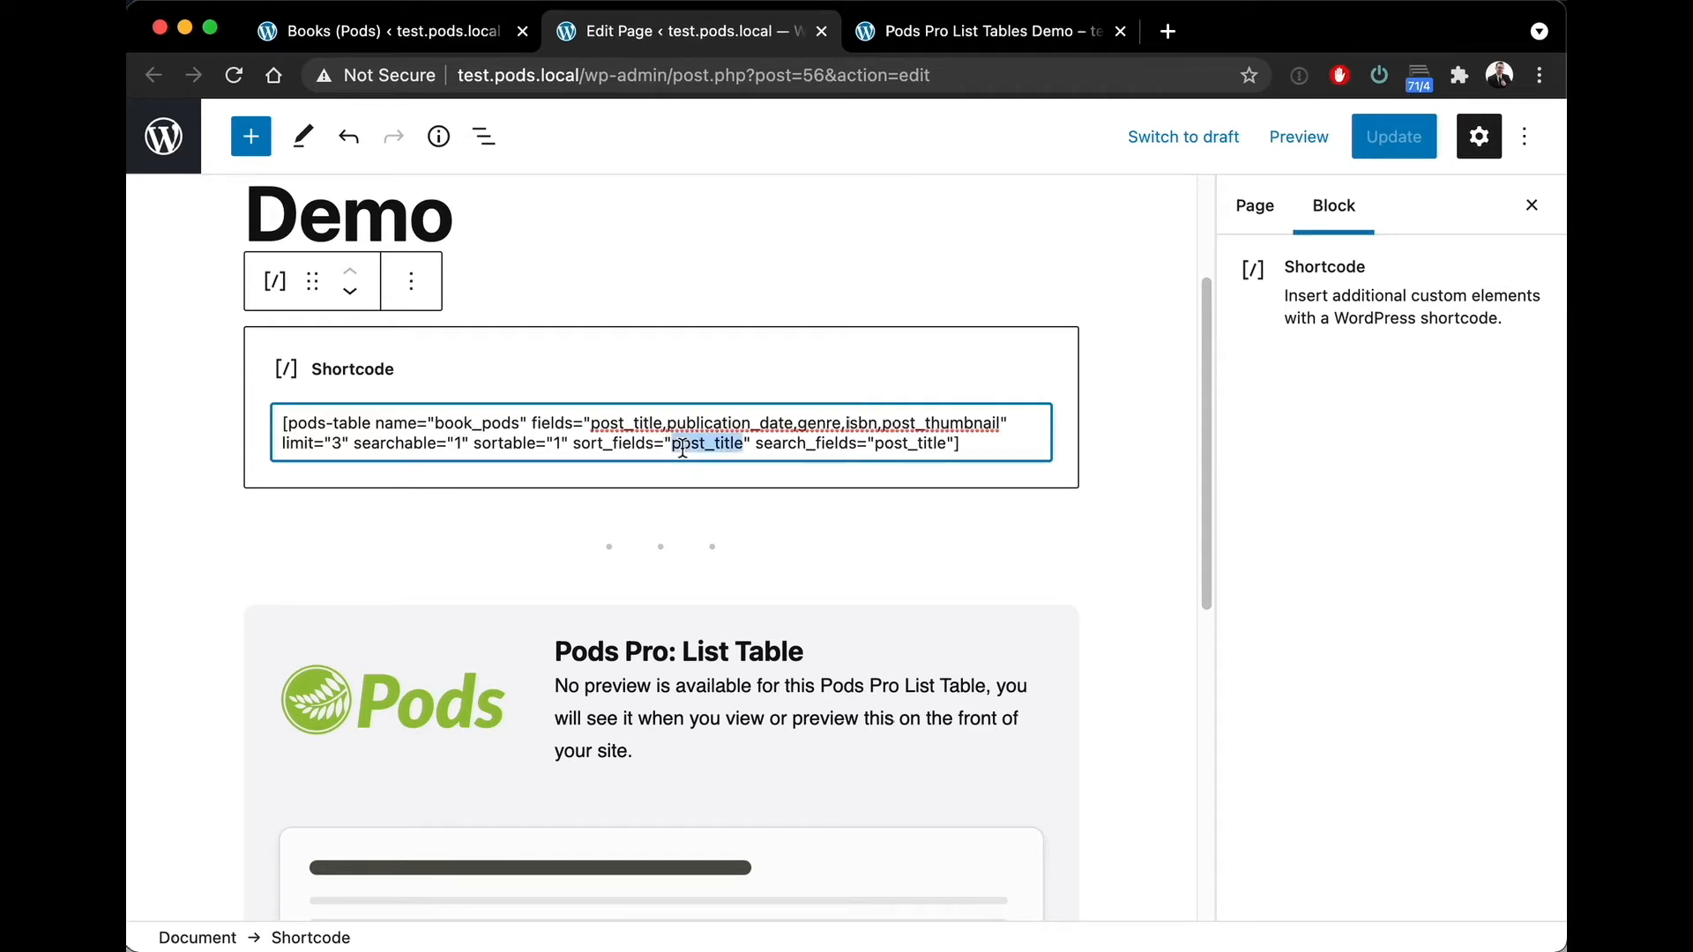
double_click(909, 444)
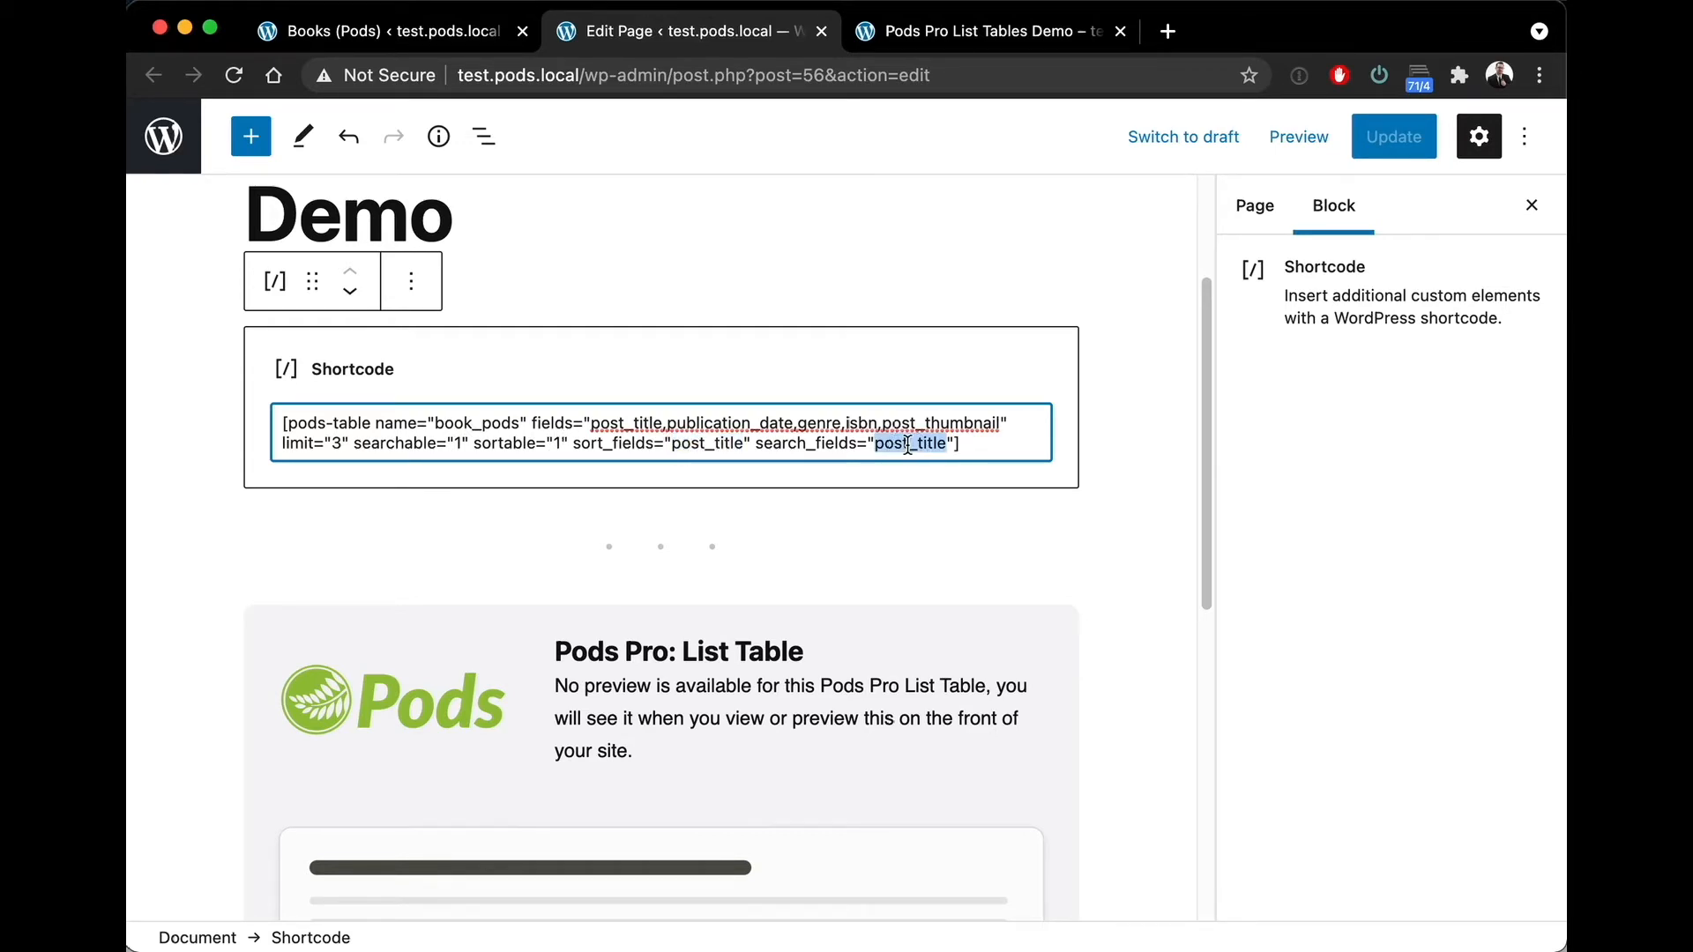
left_click(908, 444)
Open the published demo page and sort the first books table by Title, descending and back to ascending
left_click(890, 39)
scroll(812, 394, "down", 5)
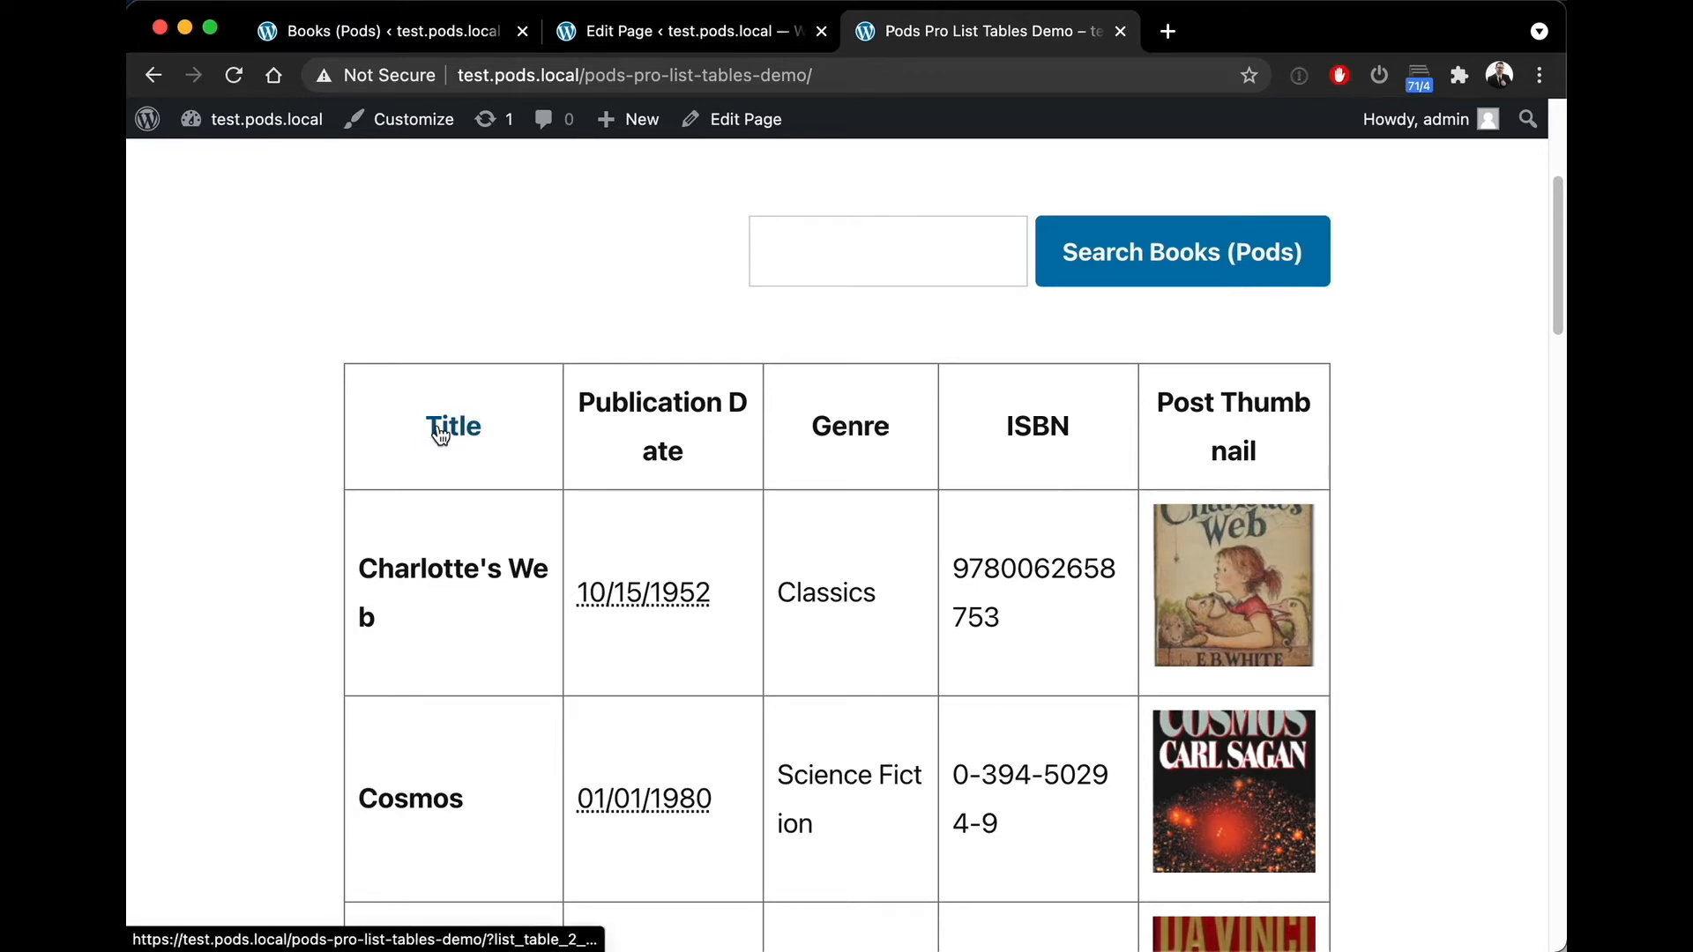
left_click(441, 430)
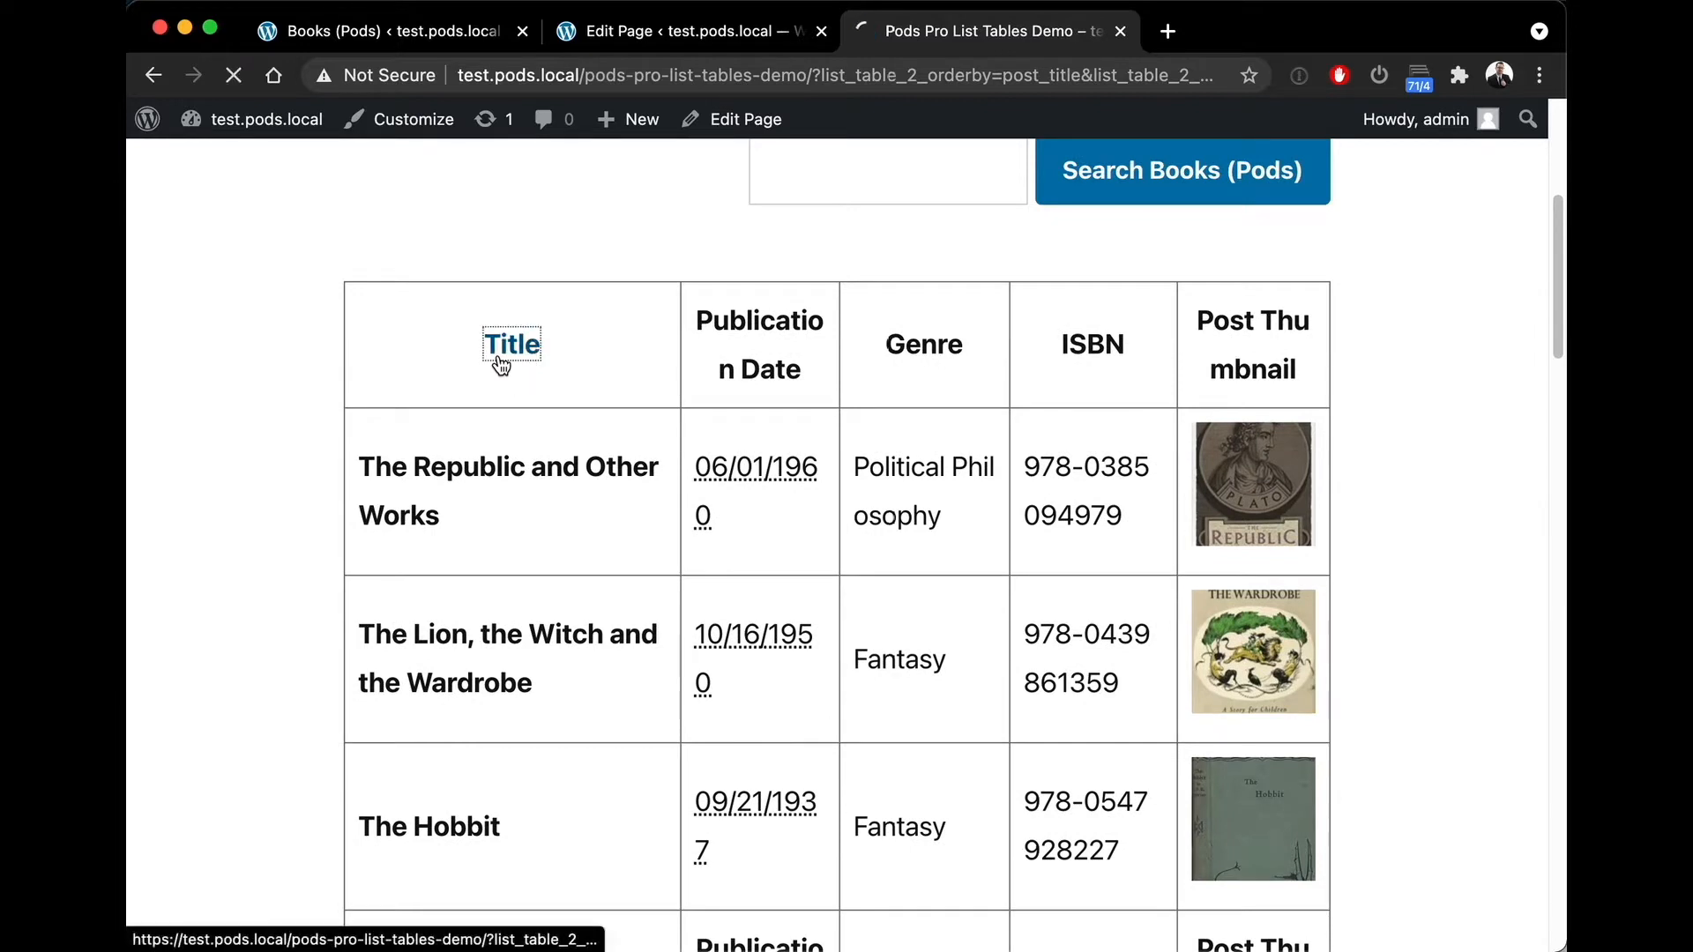
left_click(499, 368)
scroll(494, 379, "down", 5)
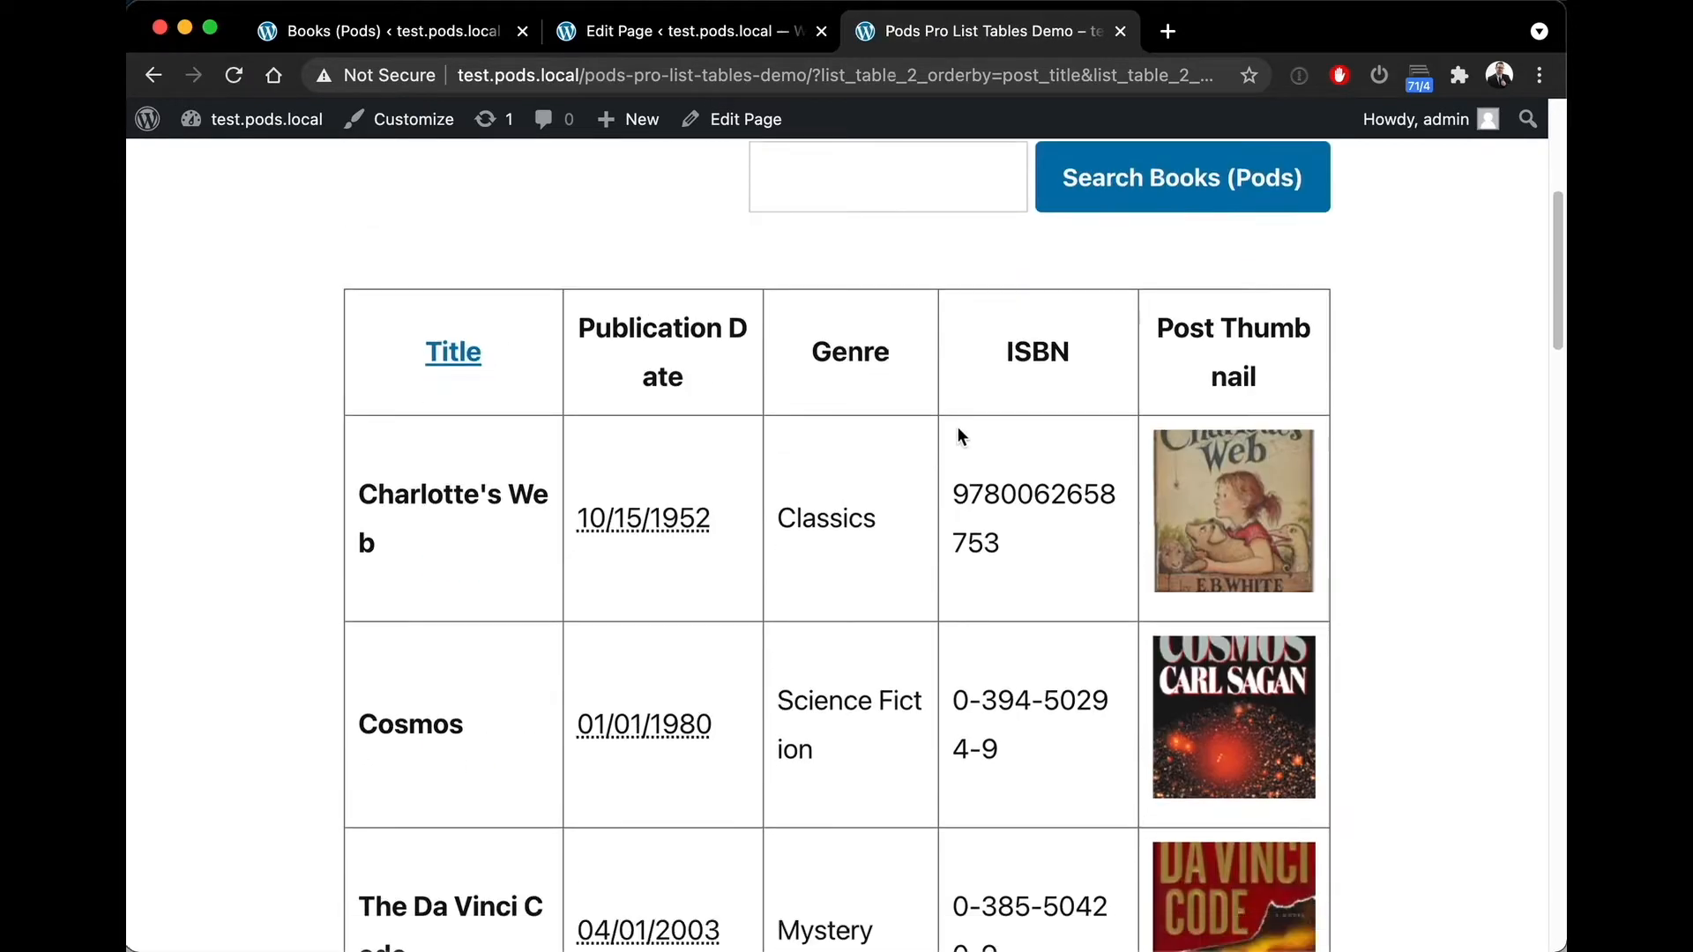
Check the books table's search field against the shortcode's sort_fields and search_fields values in the page editor
scroll(956, 426, "up", 1)
left_click(836, 218)
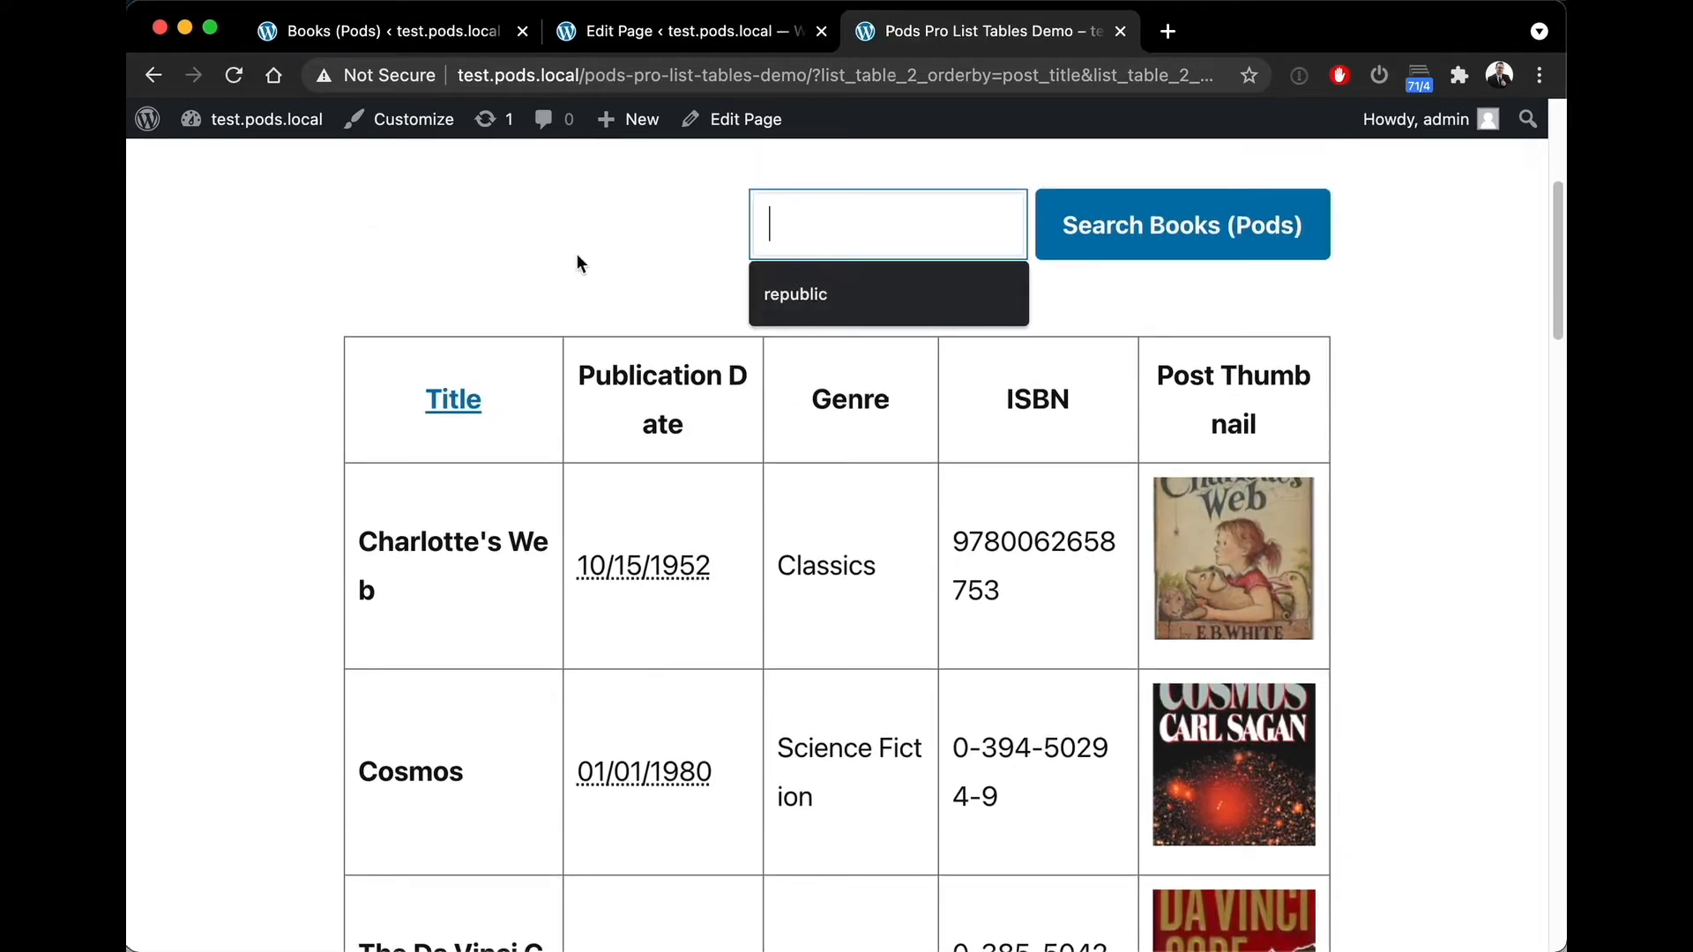
left_click(675, 30)
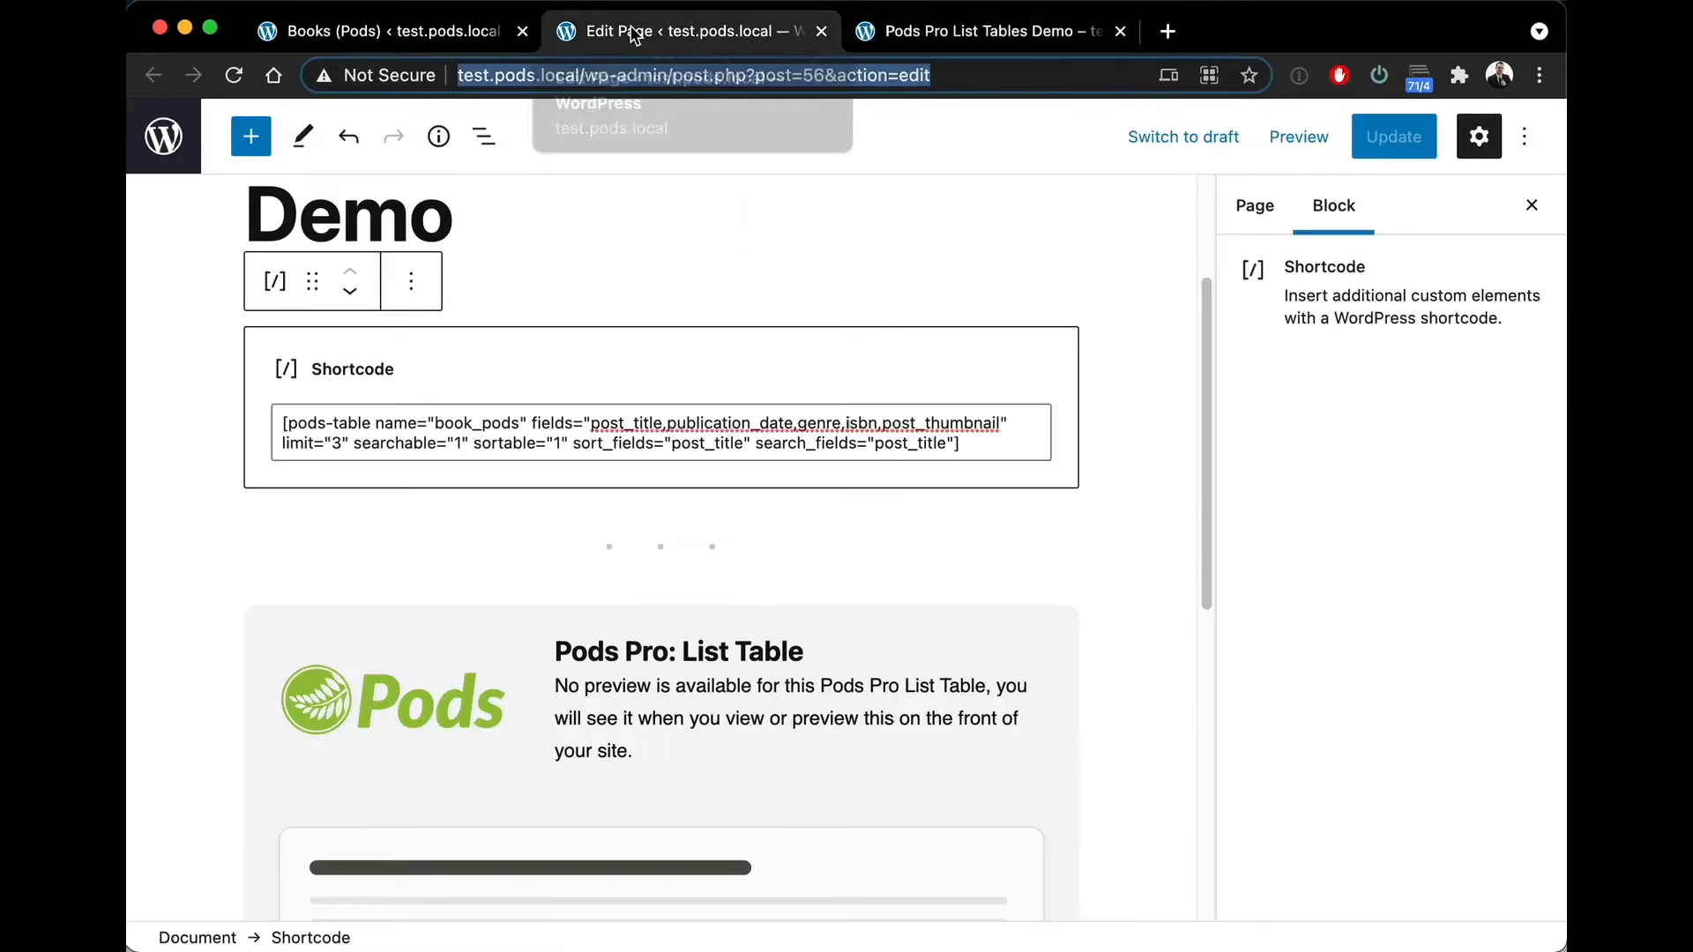
double_click(705, 442)
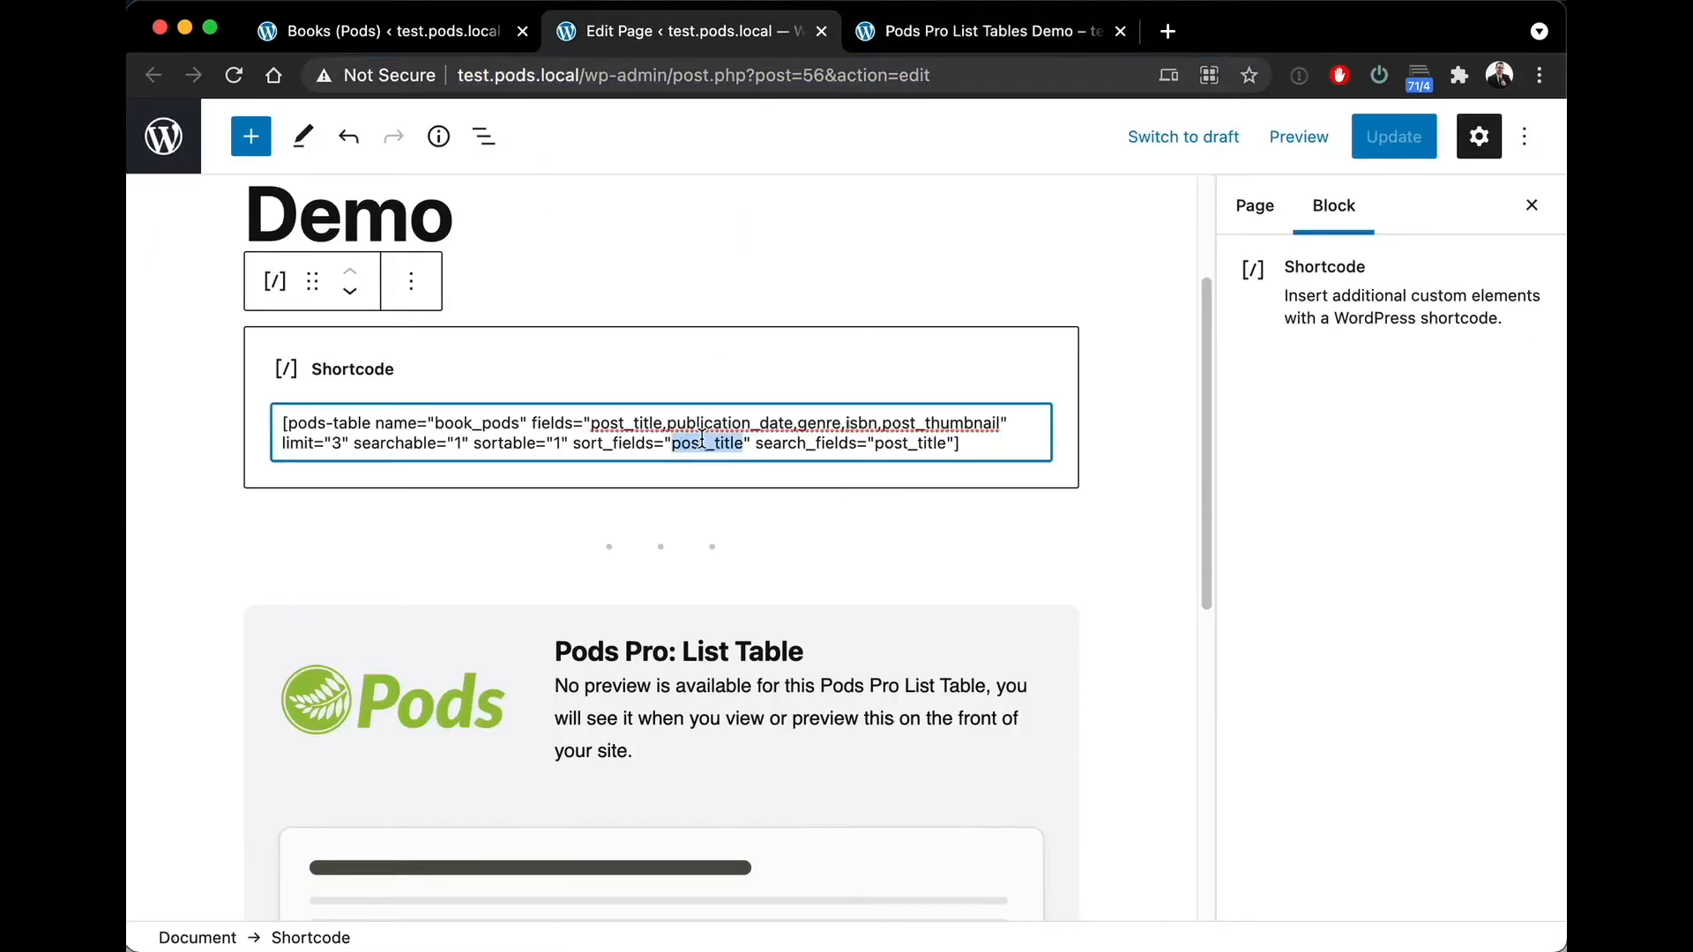
double_click(915, 442)
Return to the published demo page and search the first books table for "classic"
left_click(937, 32)
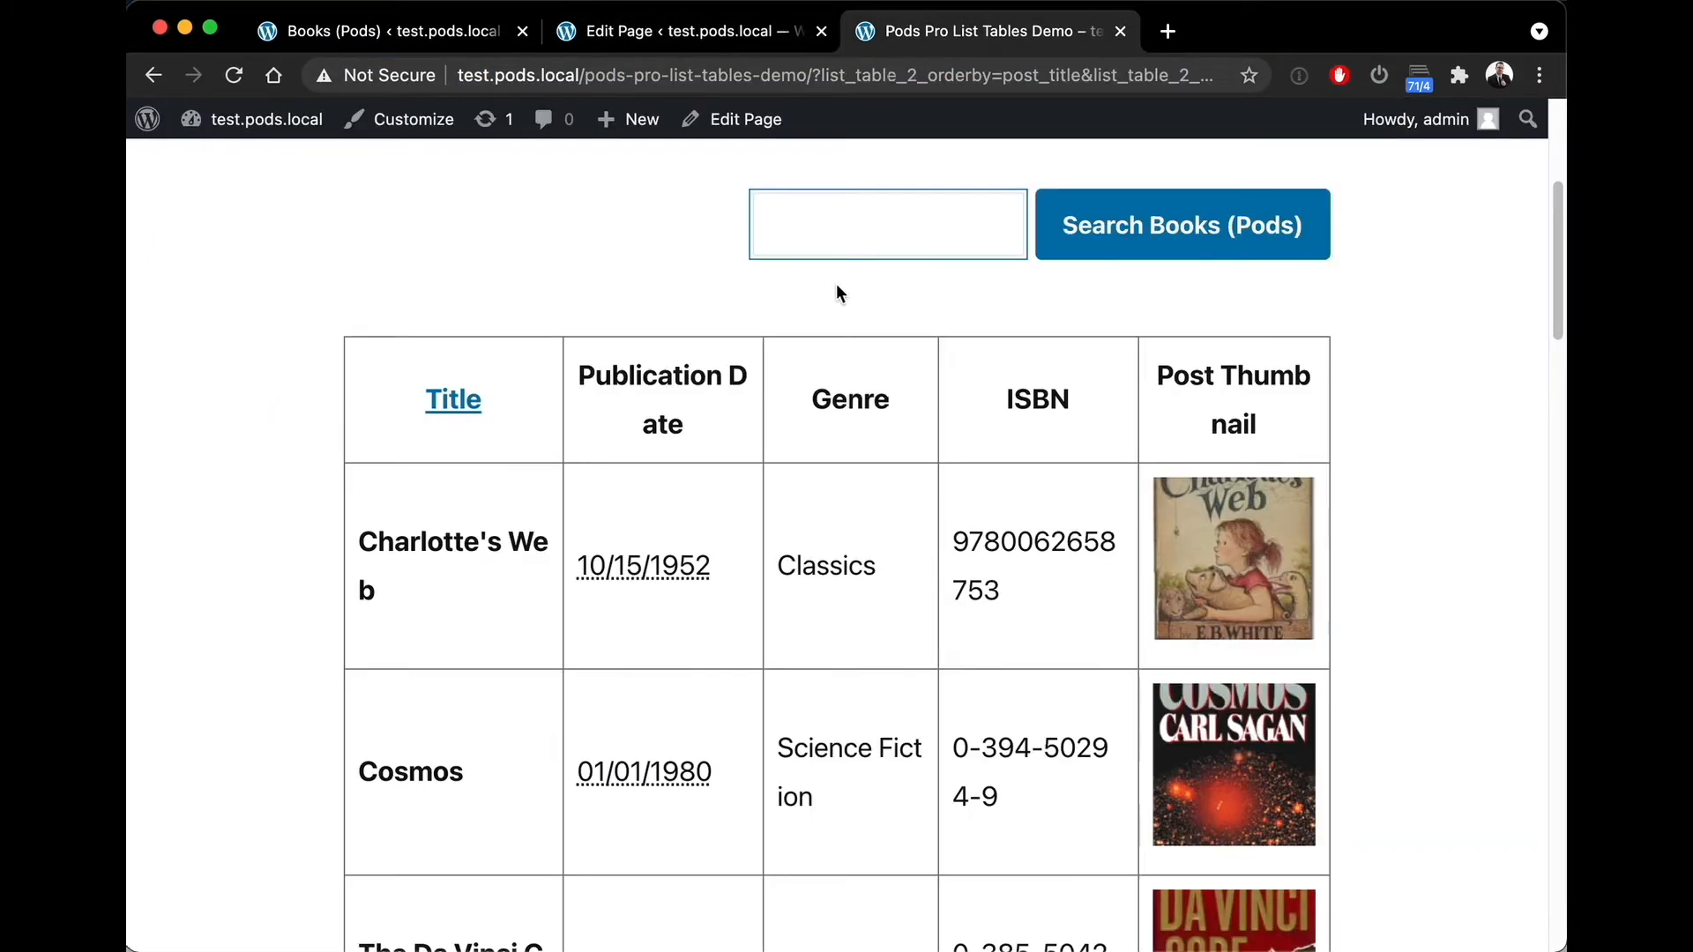
left_click(840, 215)
type("classic")
key("Return")
scroll(794, 496, "down", 2)
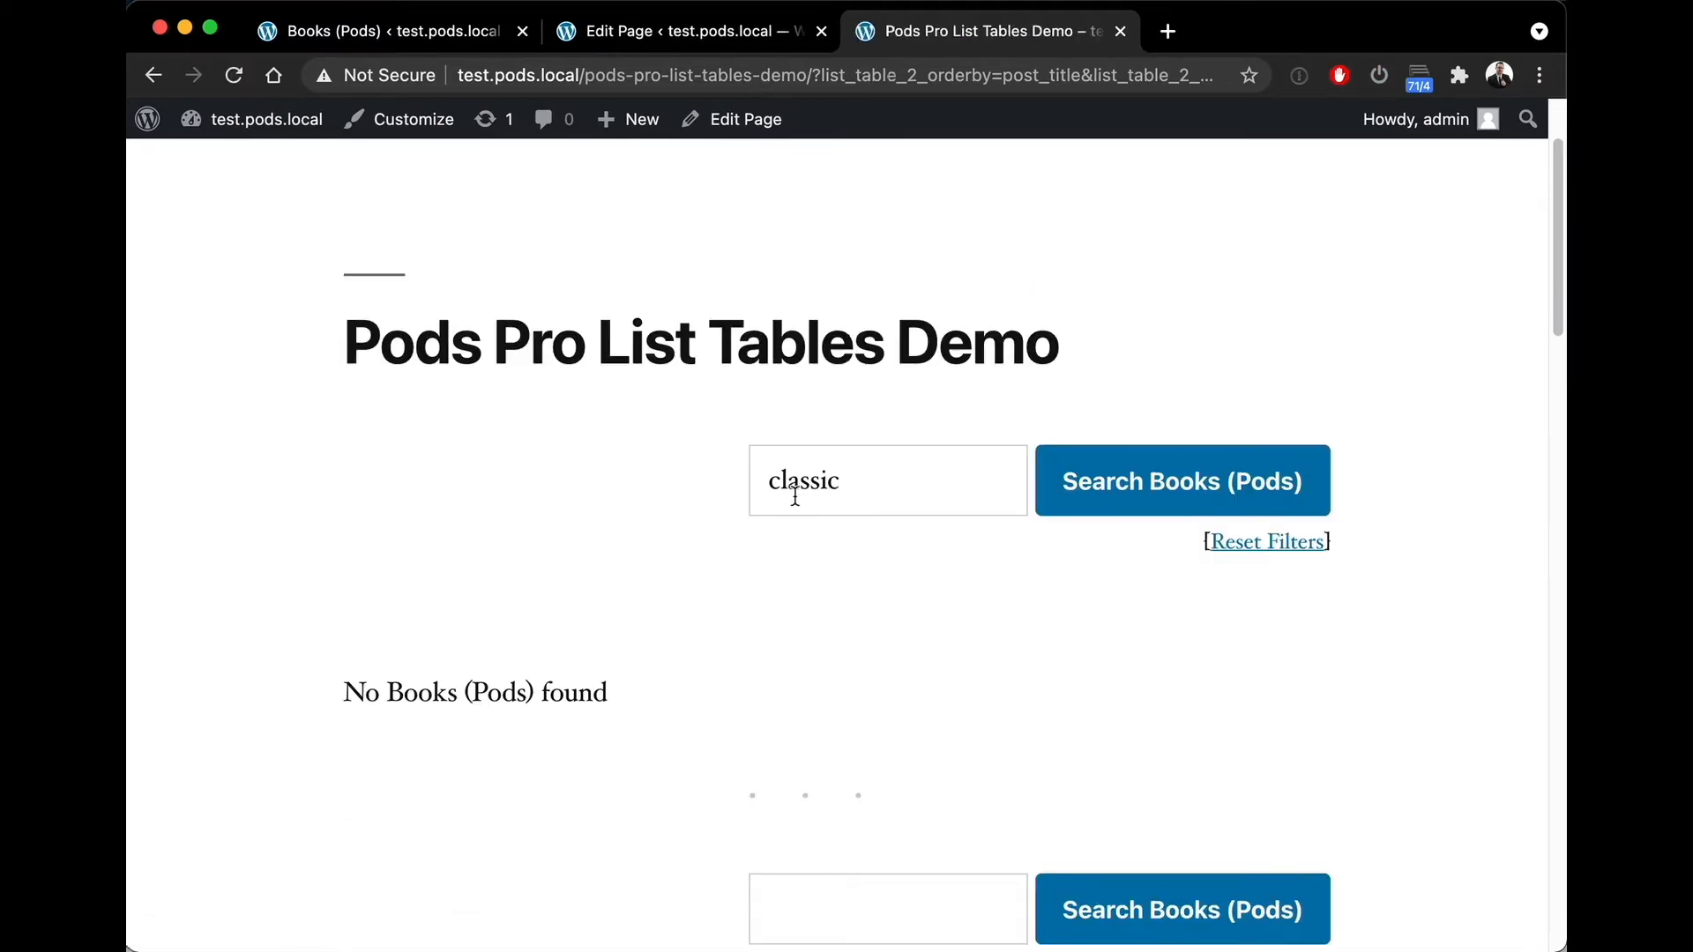
Replace the books table search with "giver" and inspect the matching title
left_click(867, 480)
double_click(877, 485)
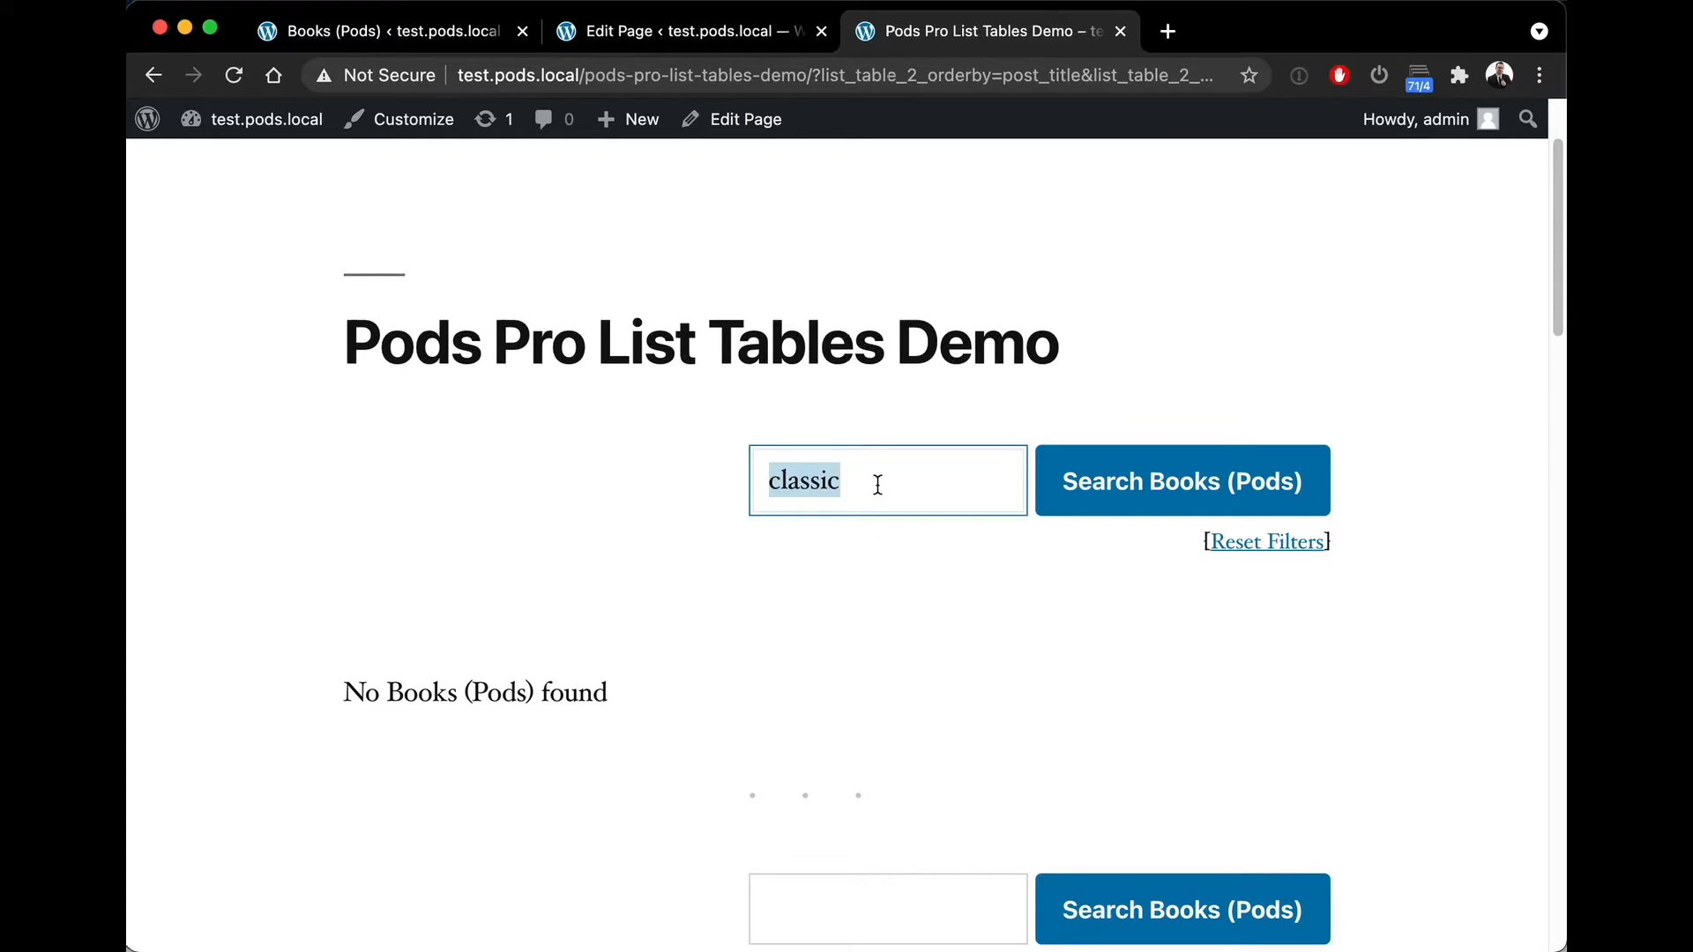
type("giver")
key("Return")
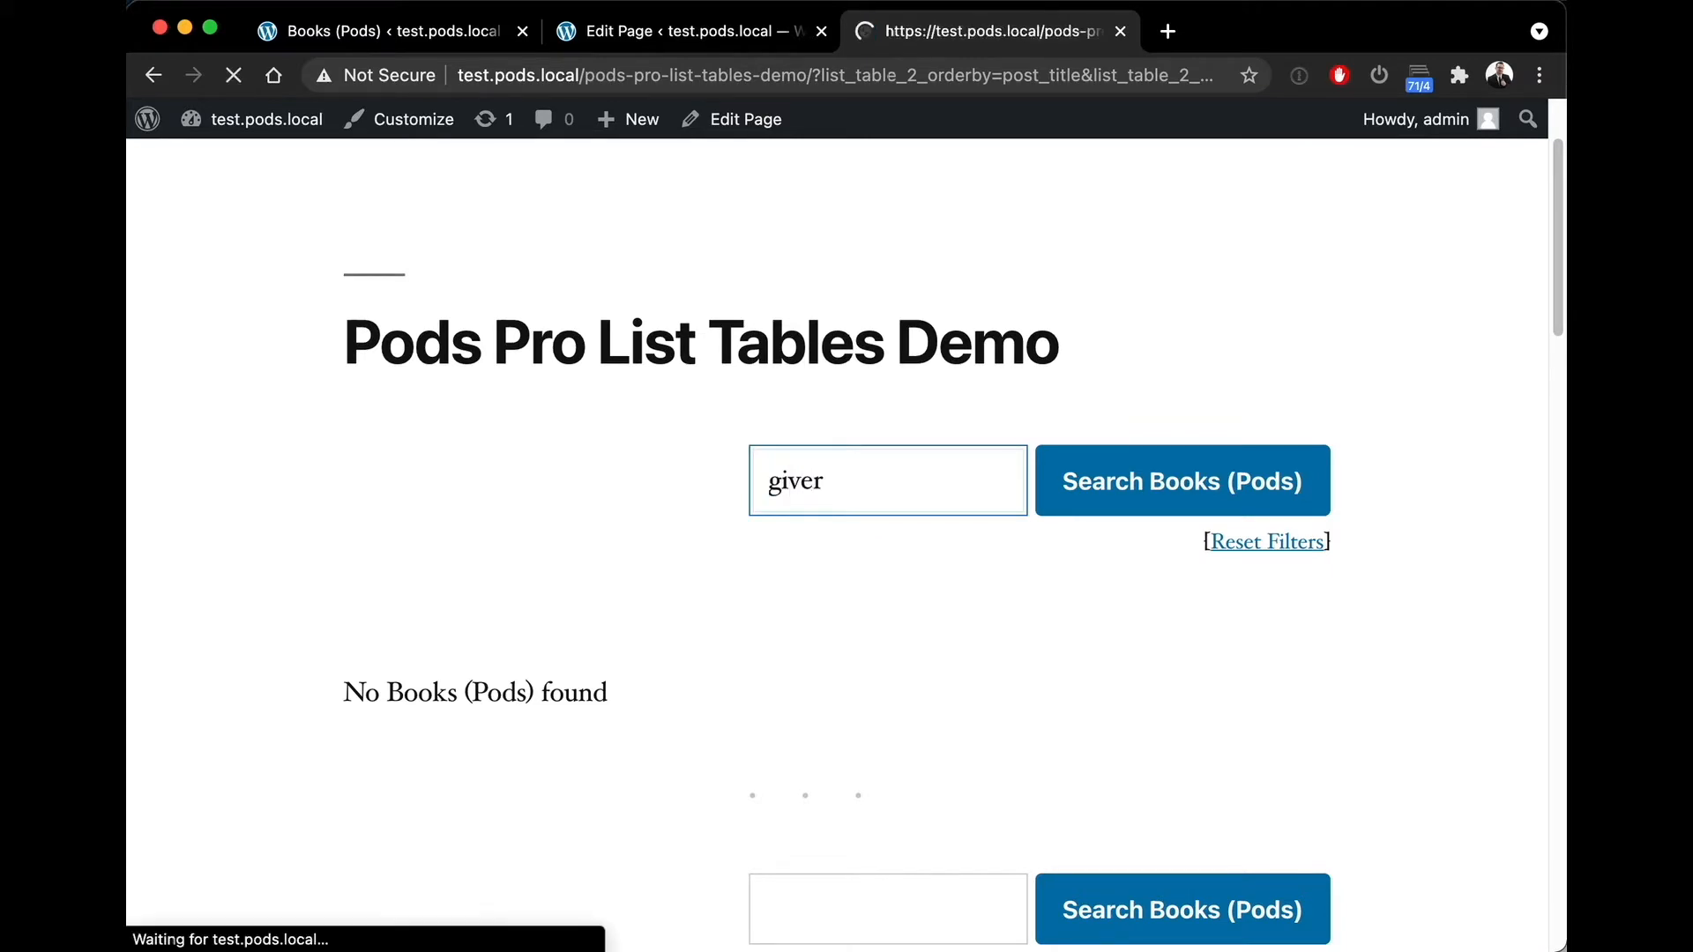
scroll(833, 522, "down", 3)
double_click(437, 612)
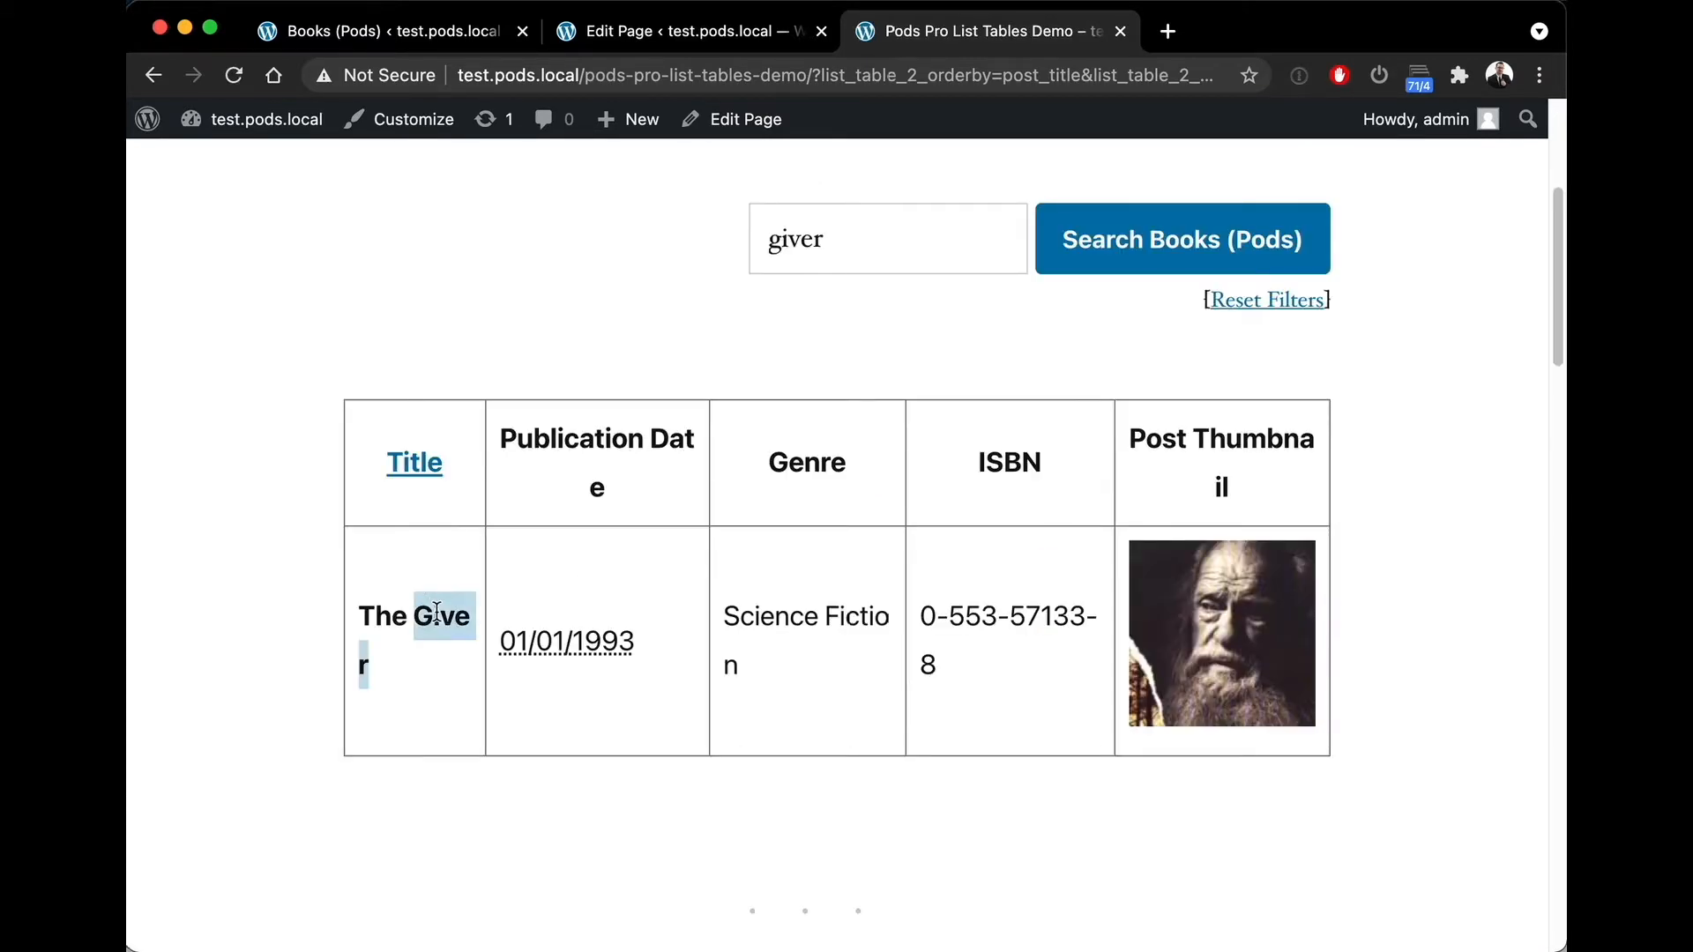
left_click(445, 617)
Reset the search filters on the first books table
scroll(921, 458, "up", 1)
left_click(1249, 343)
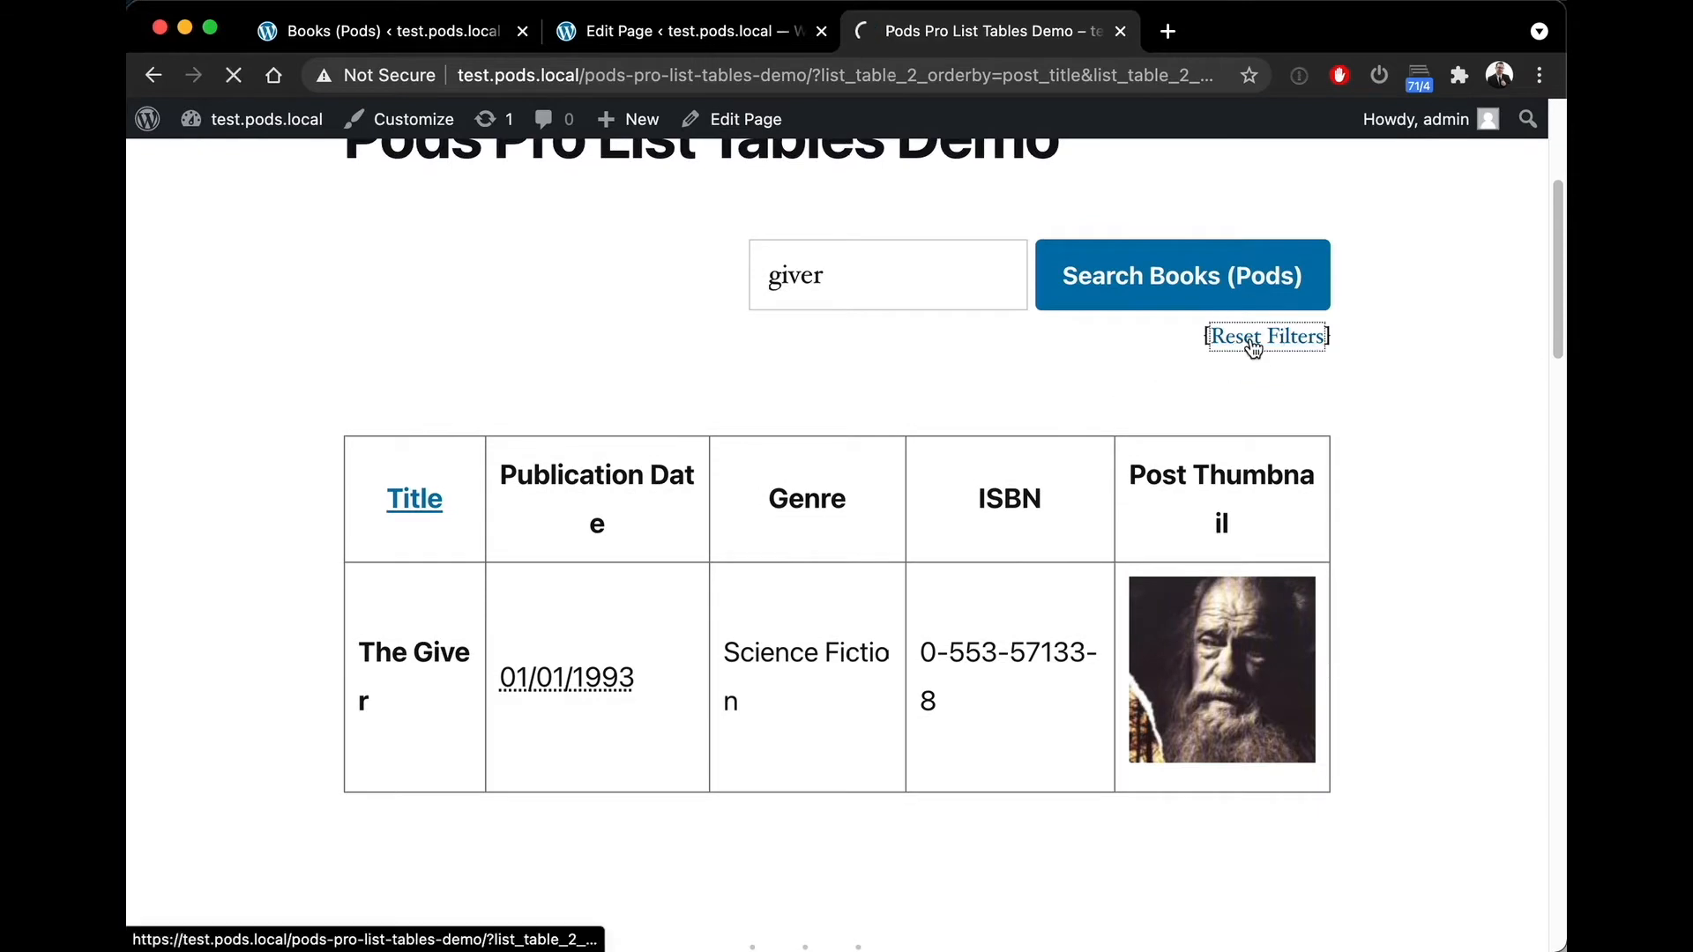
scroll(1107, 356, "down", 4)
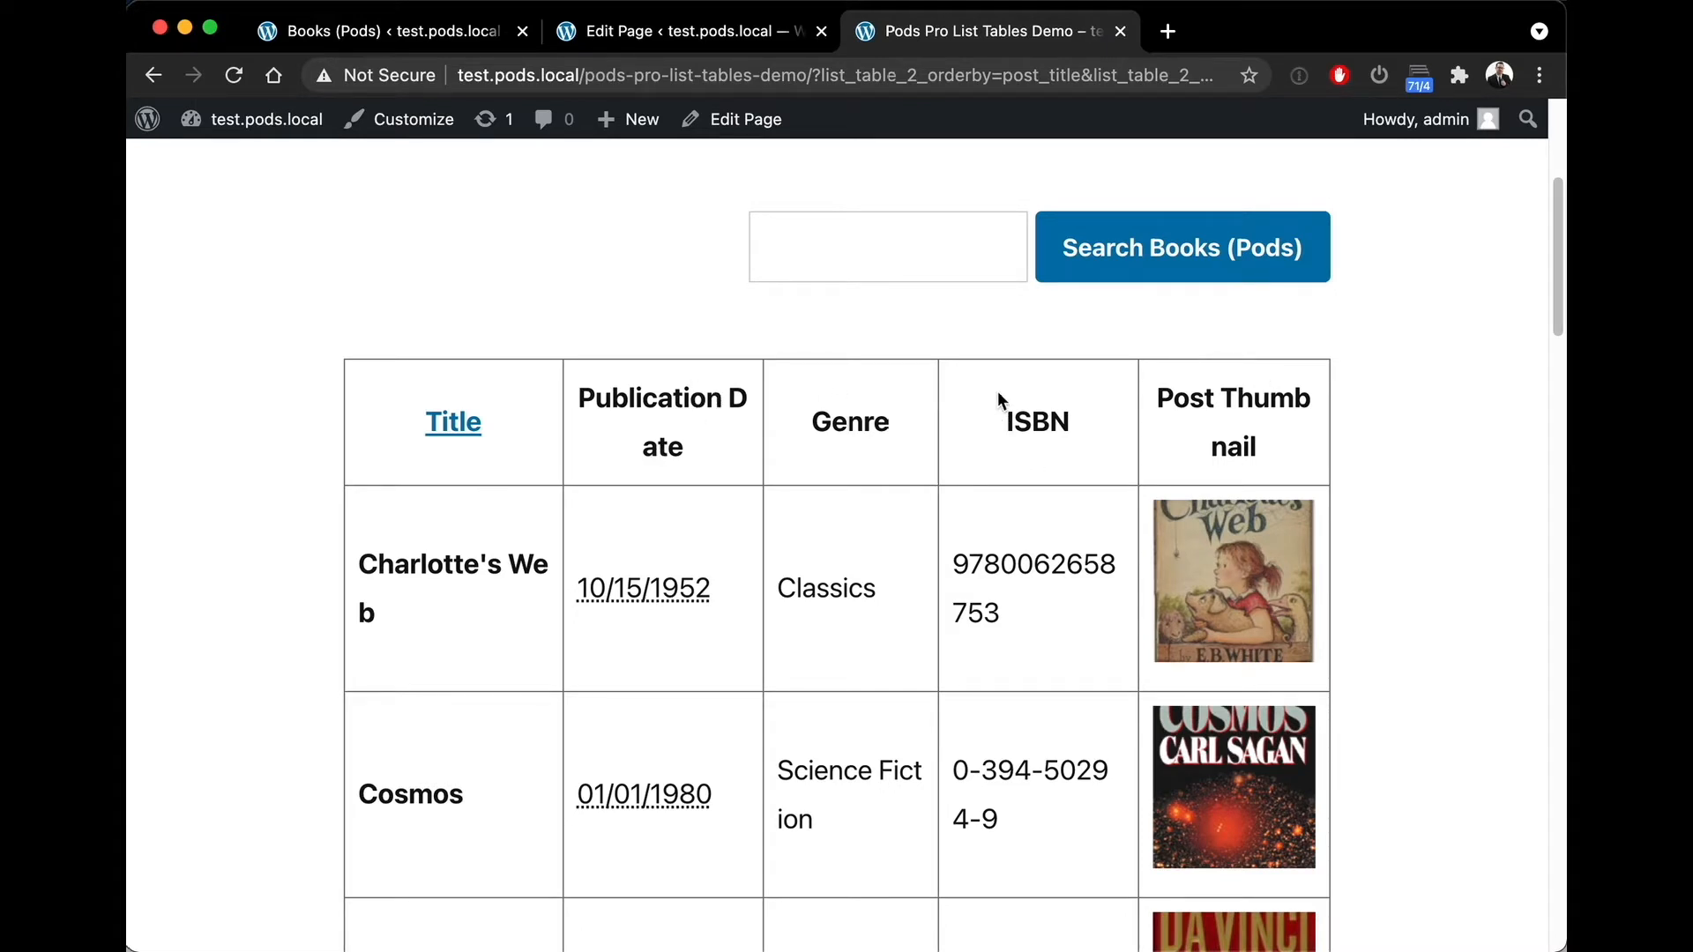
Go through pages 2 and 3 of the first books table using its pagination
scroll(997, 397, "down", 2)
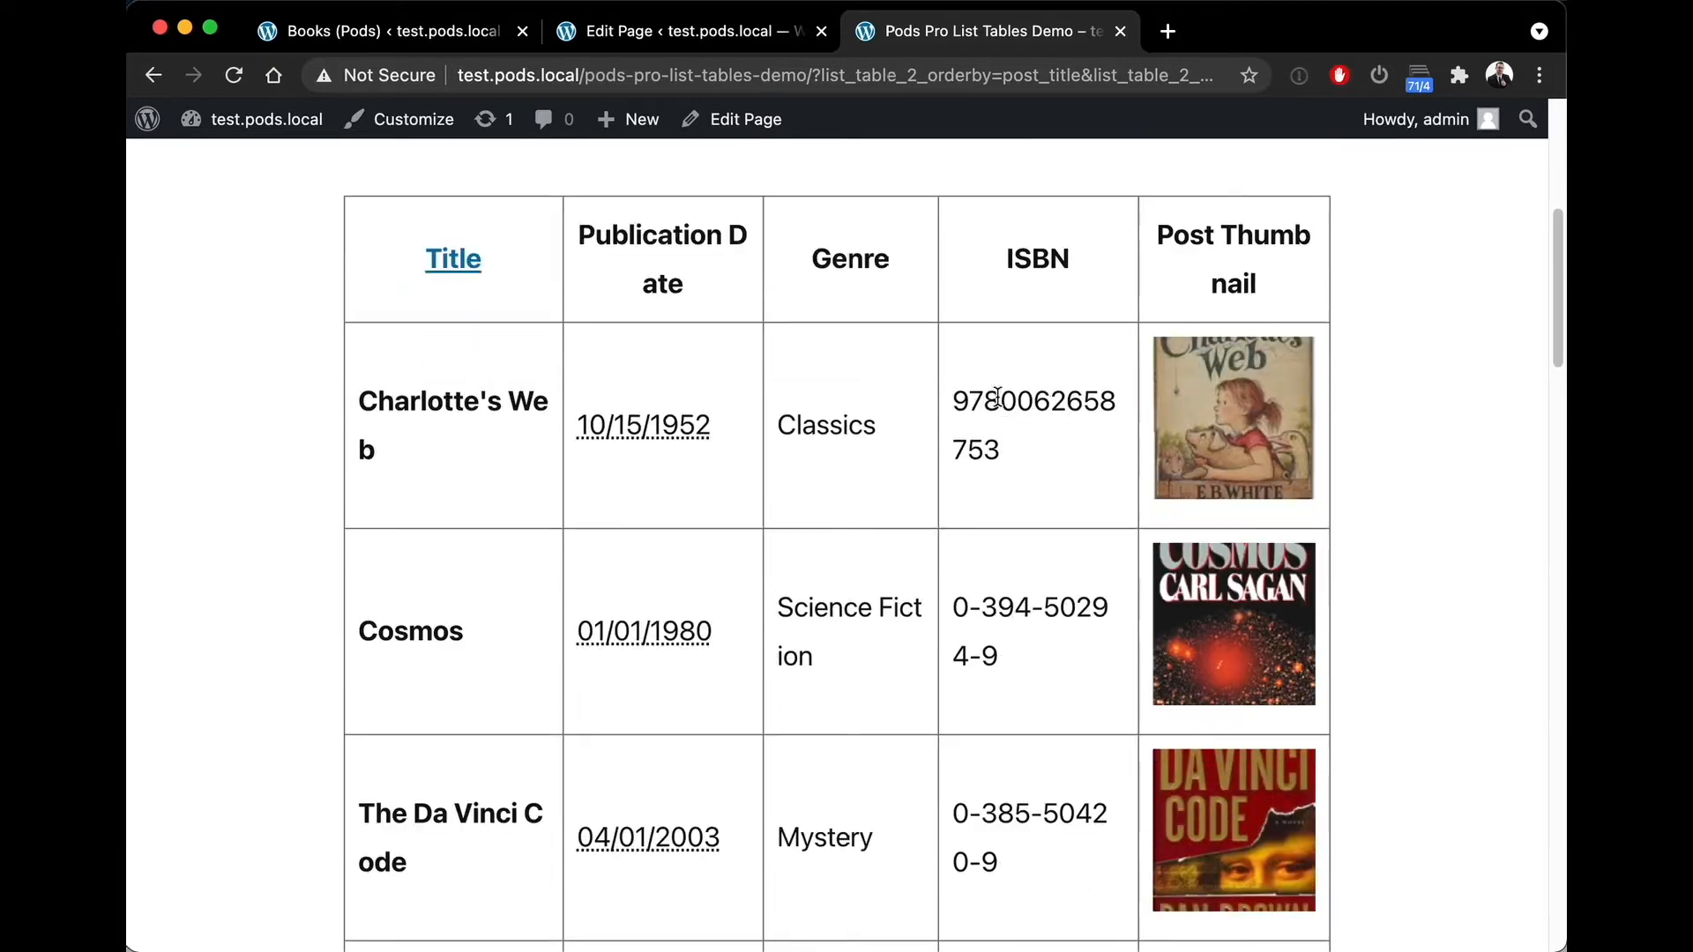
scroll(564, 440, "down", 3)
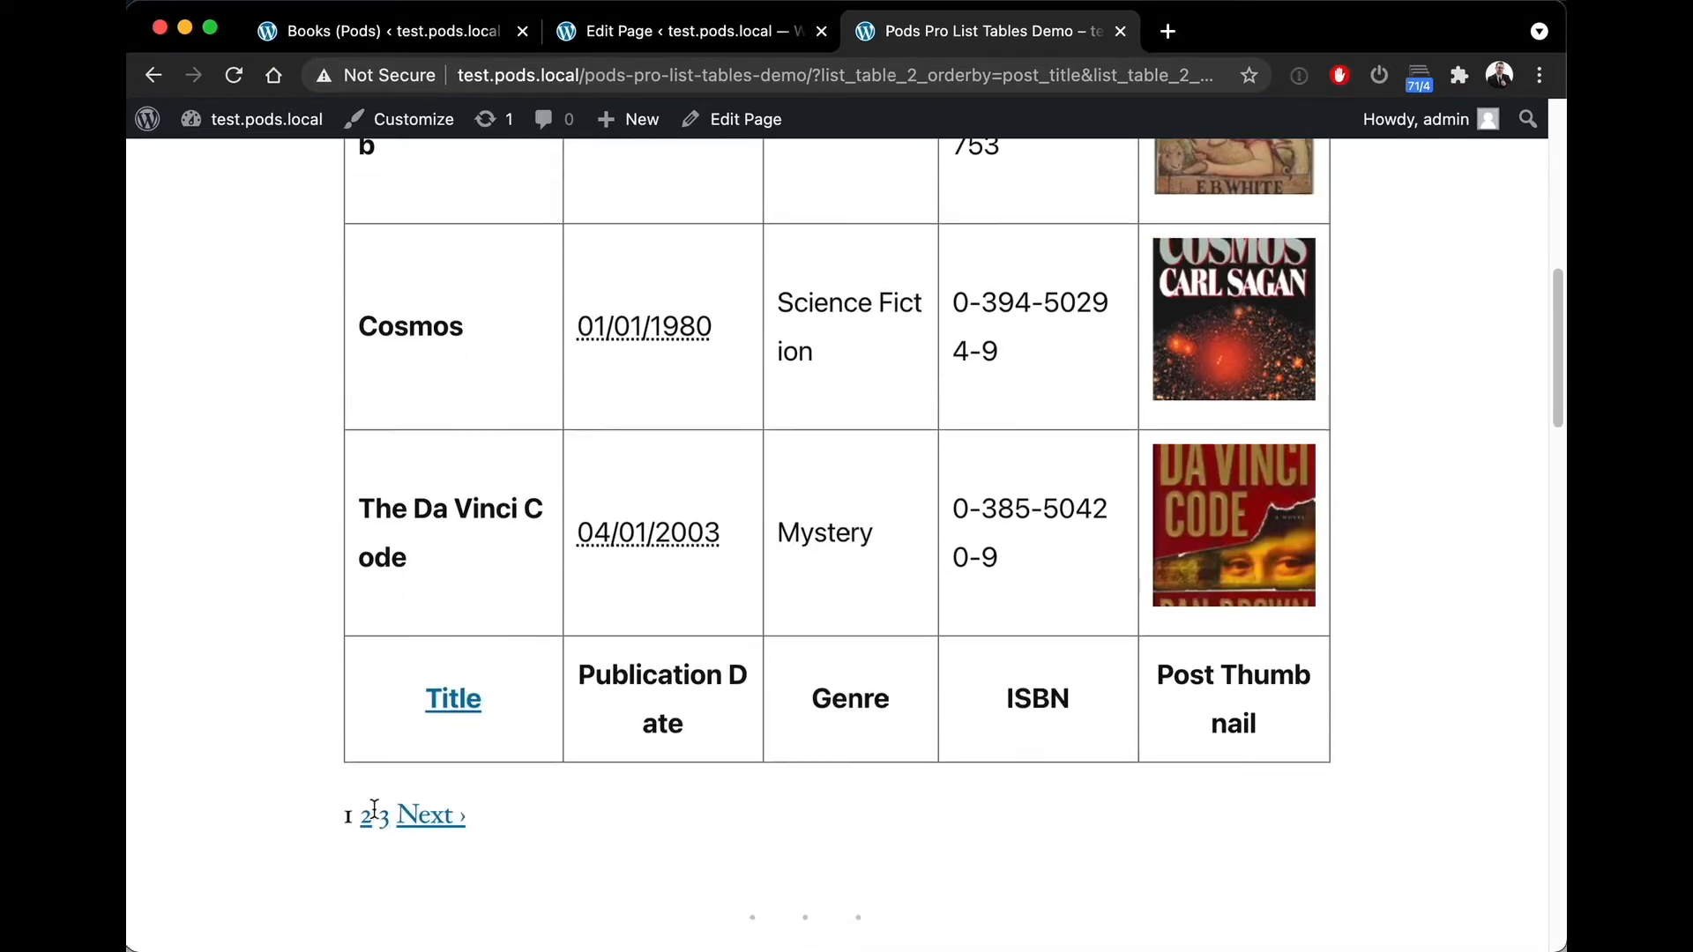
left_click(374, 818)
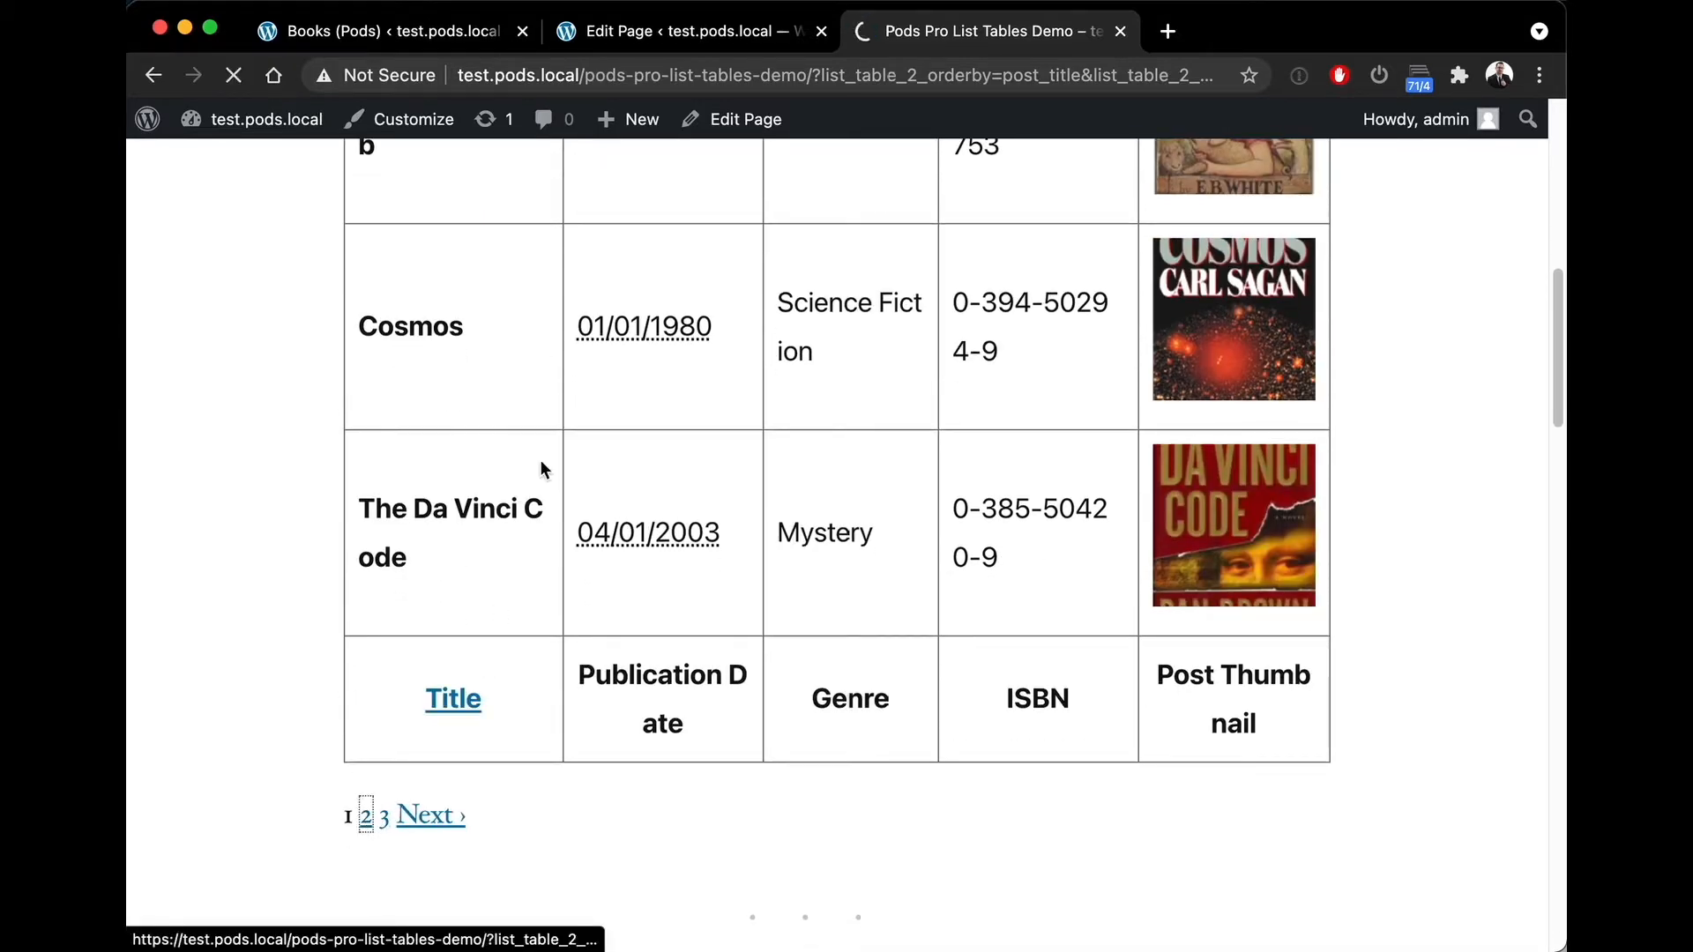
scroll(544, 453, "down", 5)
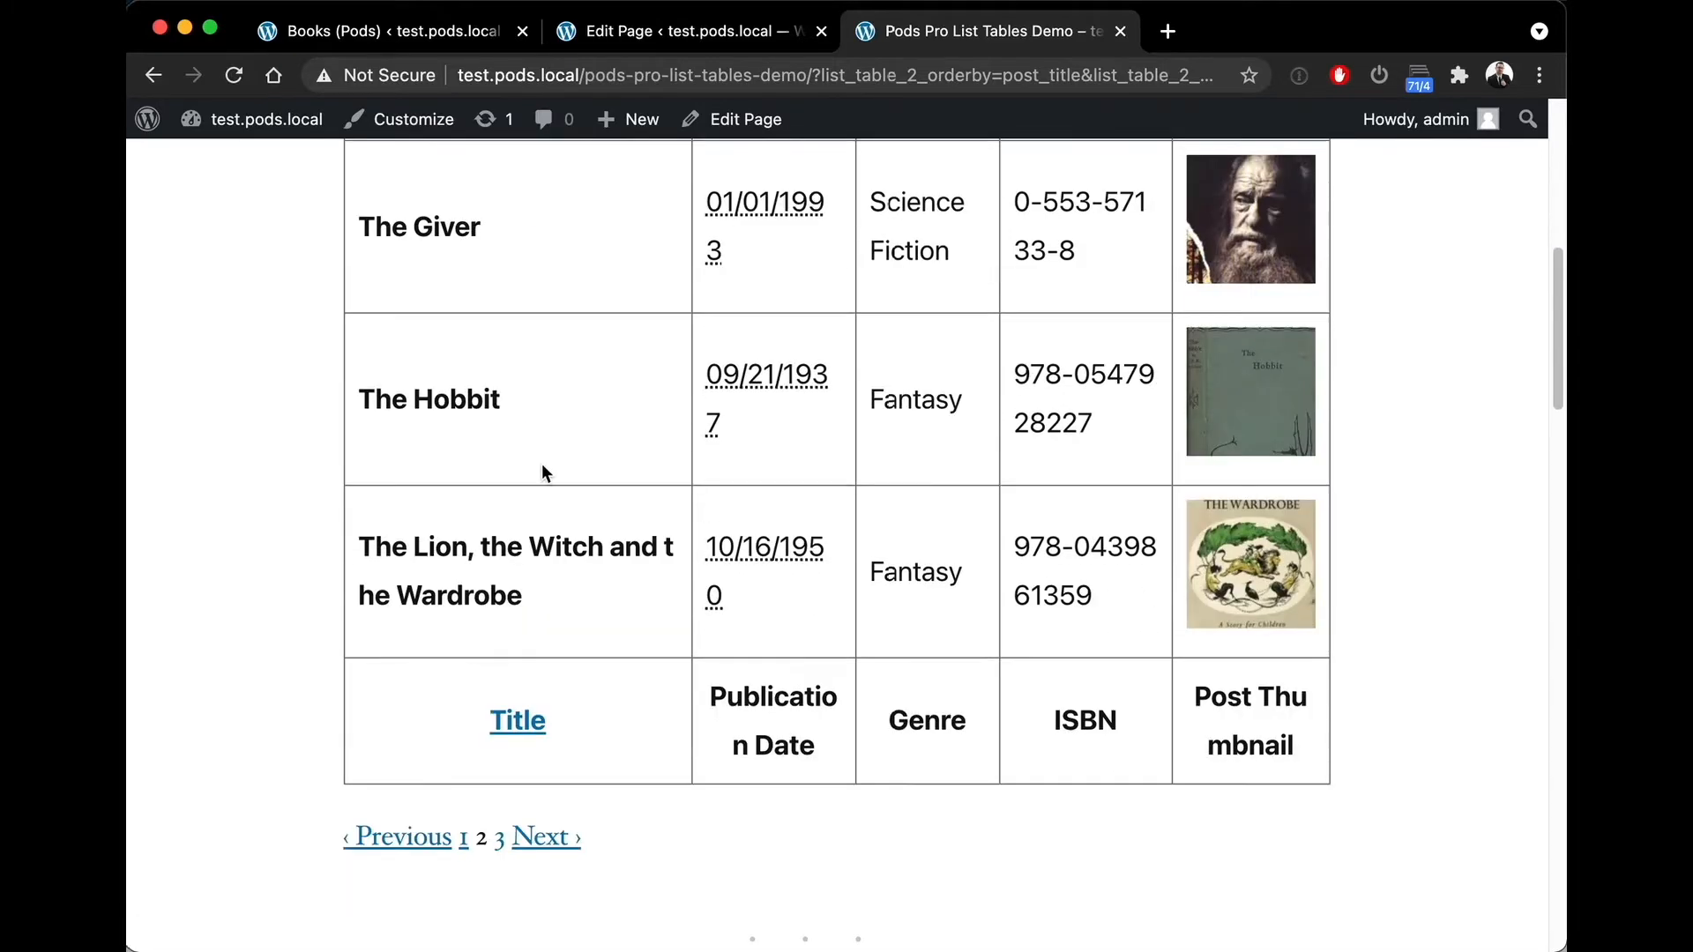
left_click(558, 830)
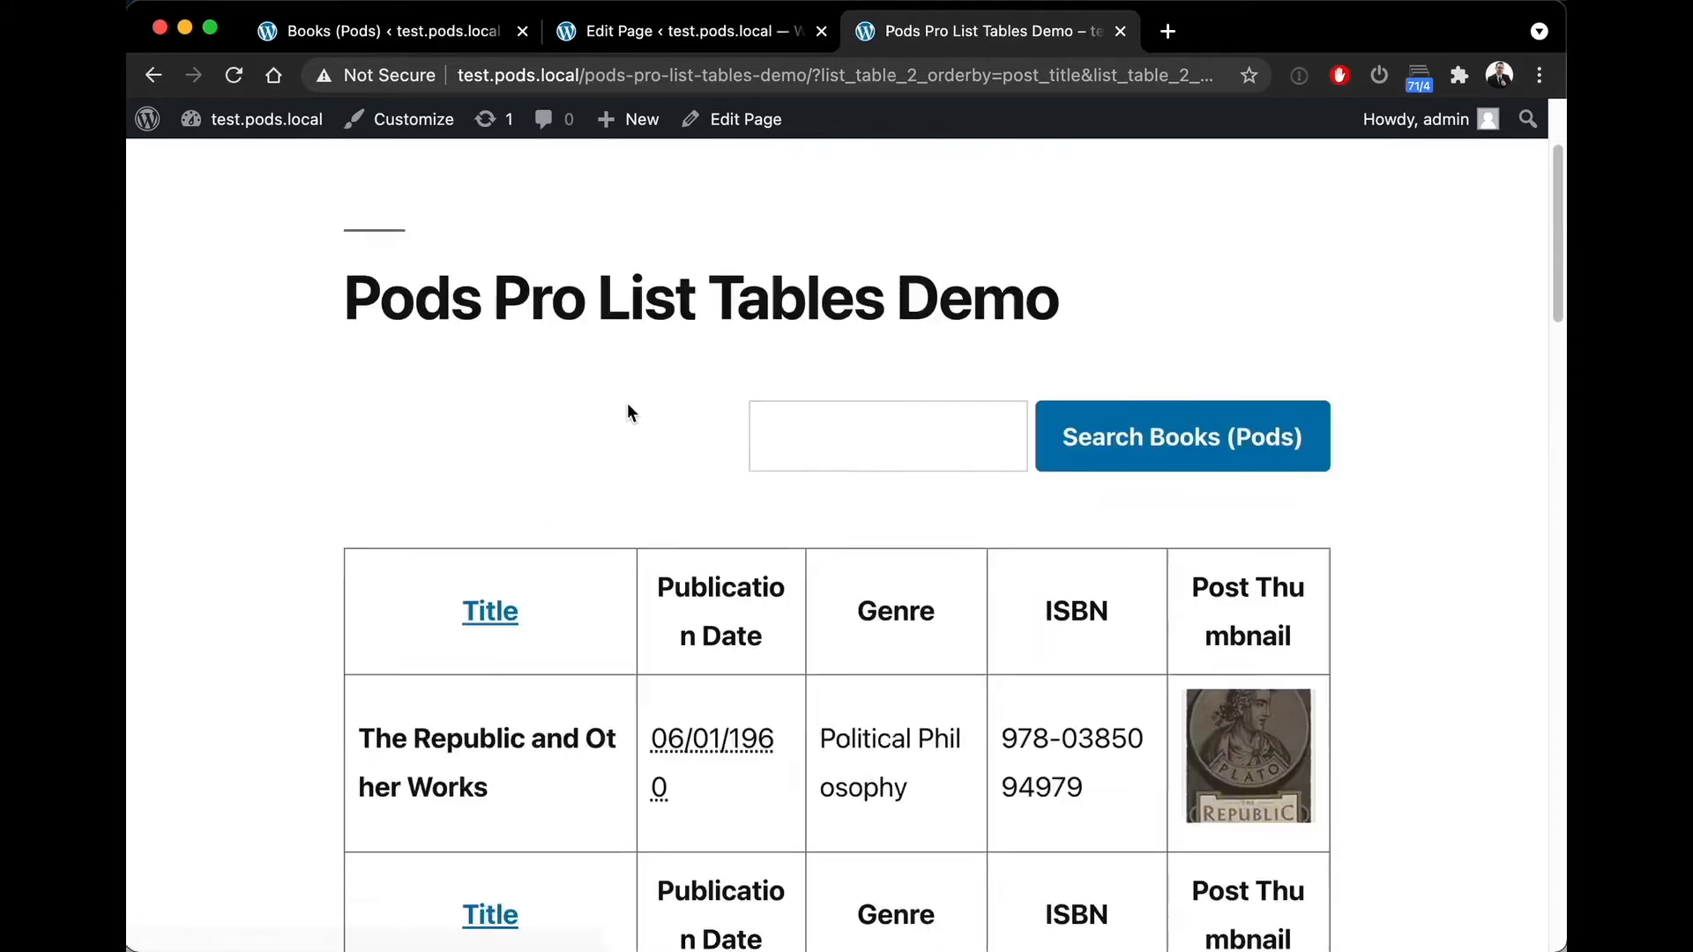
scroll(627, 404, "down", 5)
scroll(627, 404, "up", 2)
scroll(626, 400, "up", 1)
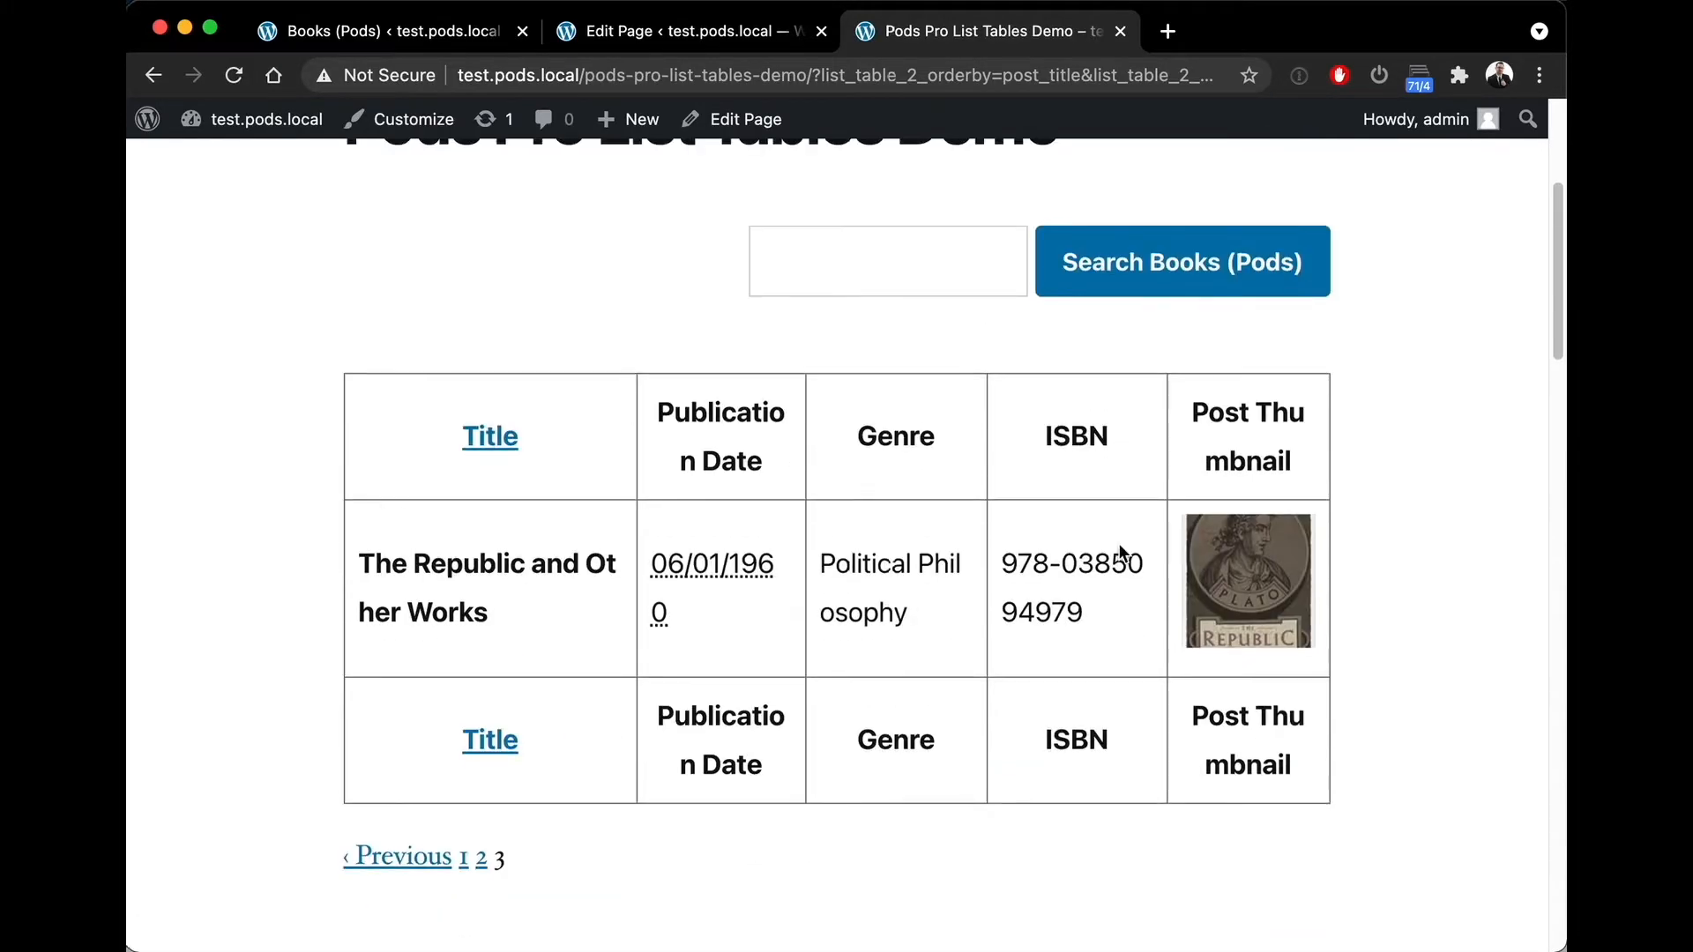
scroll(1007, 532, "up", 1)
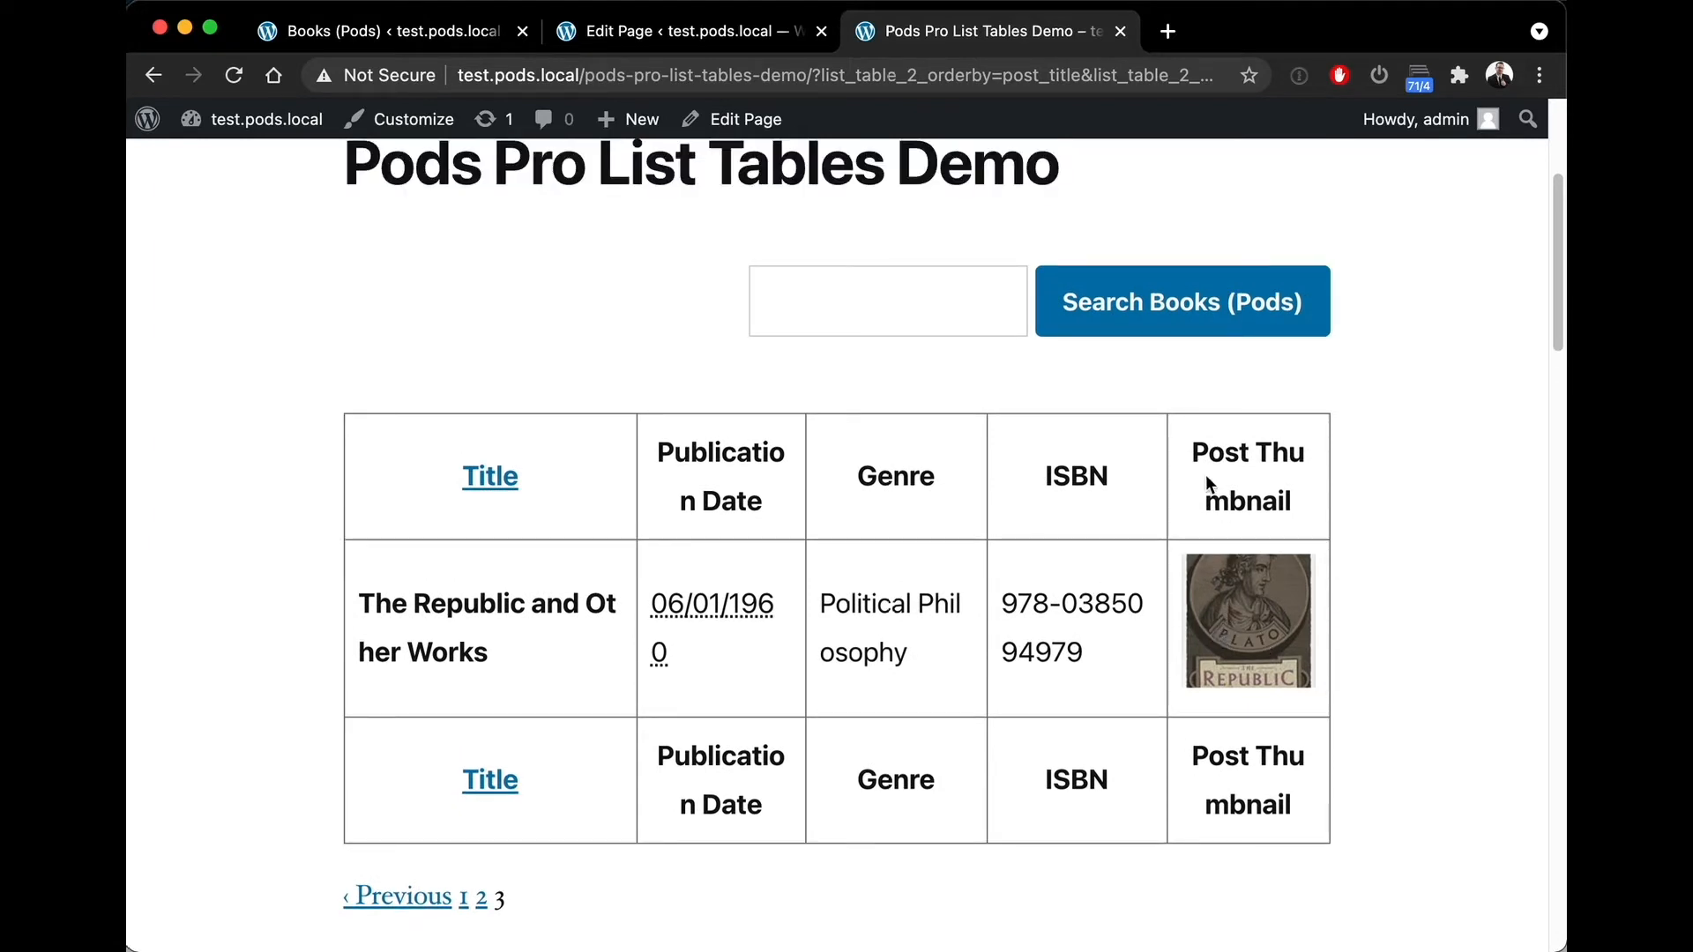
In the page editor, try appending _url to post_thumbnail in the shortcode's fields list, and undo the edit
left_click(630, 31)
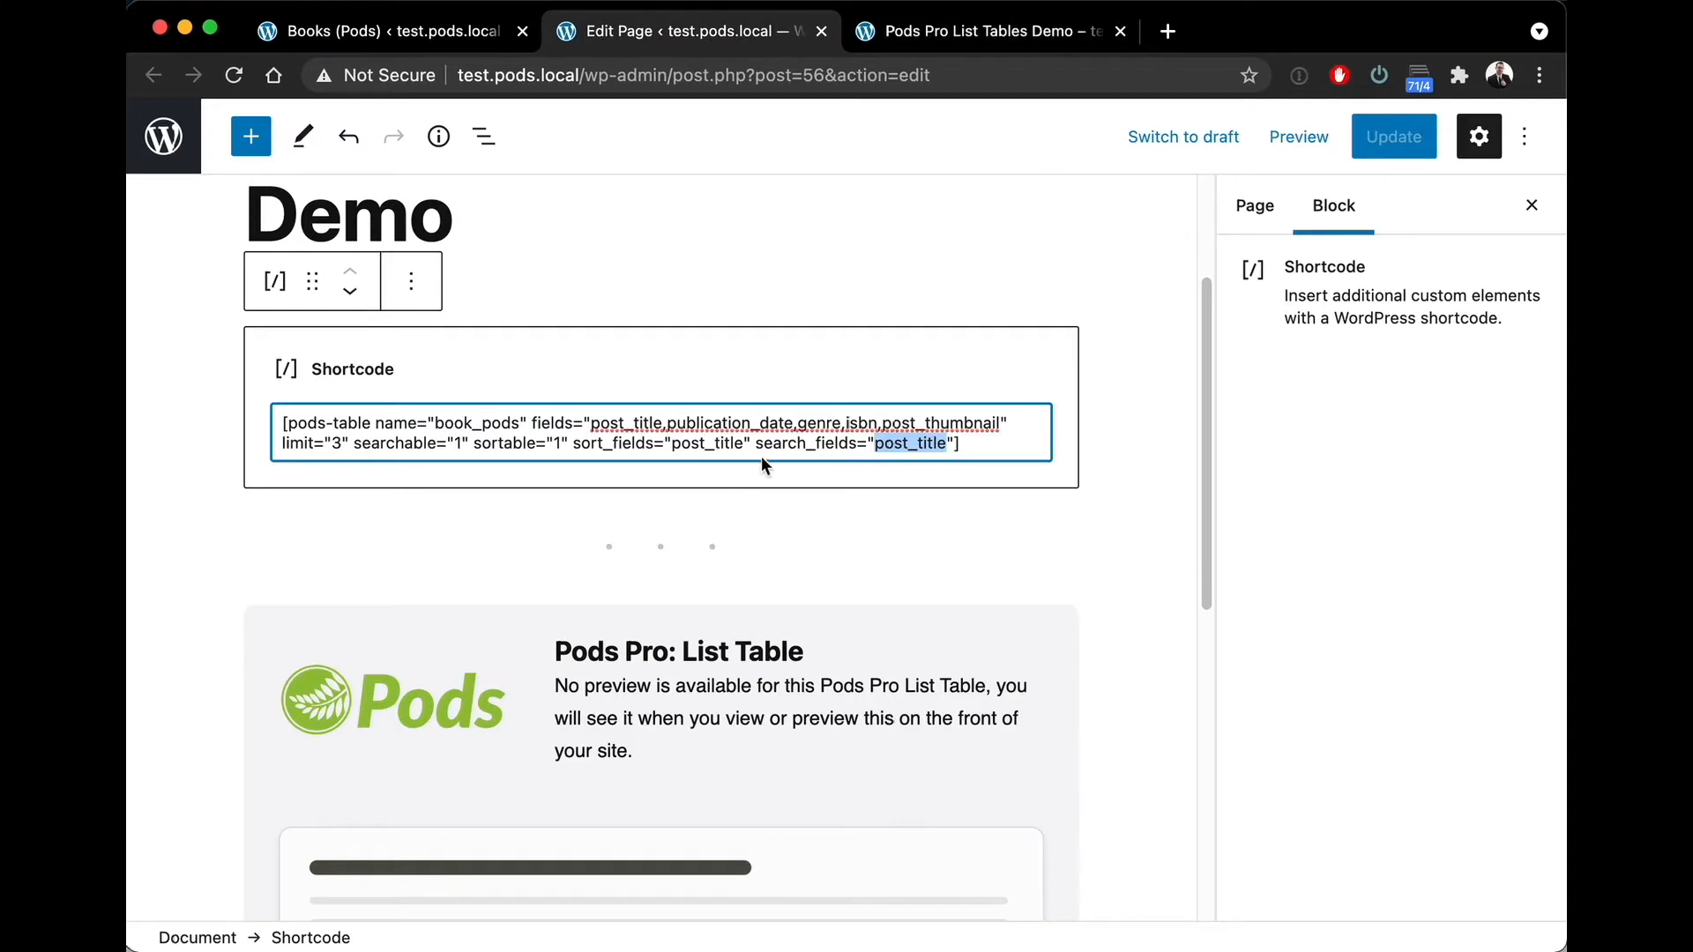
double_click(943, 425)
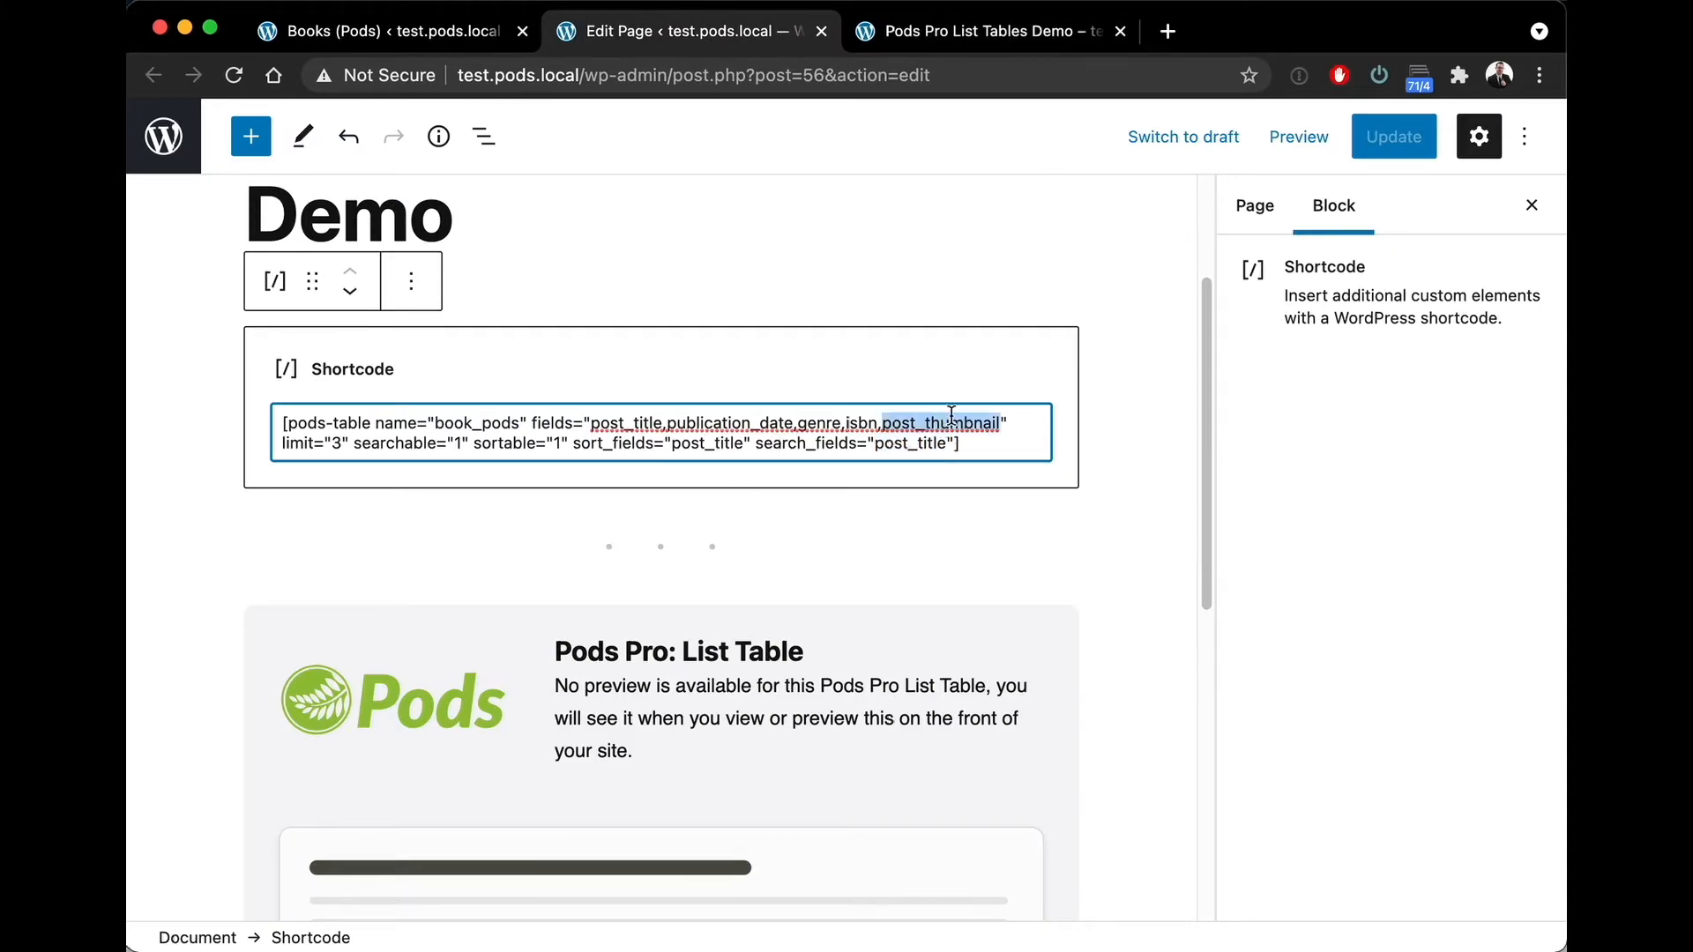
key("Right")
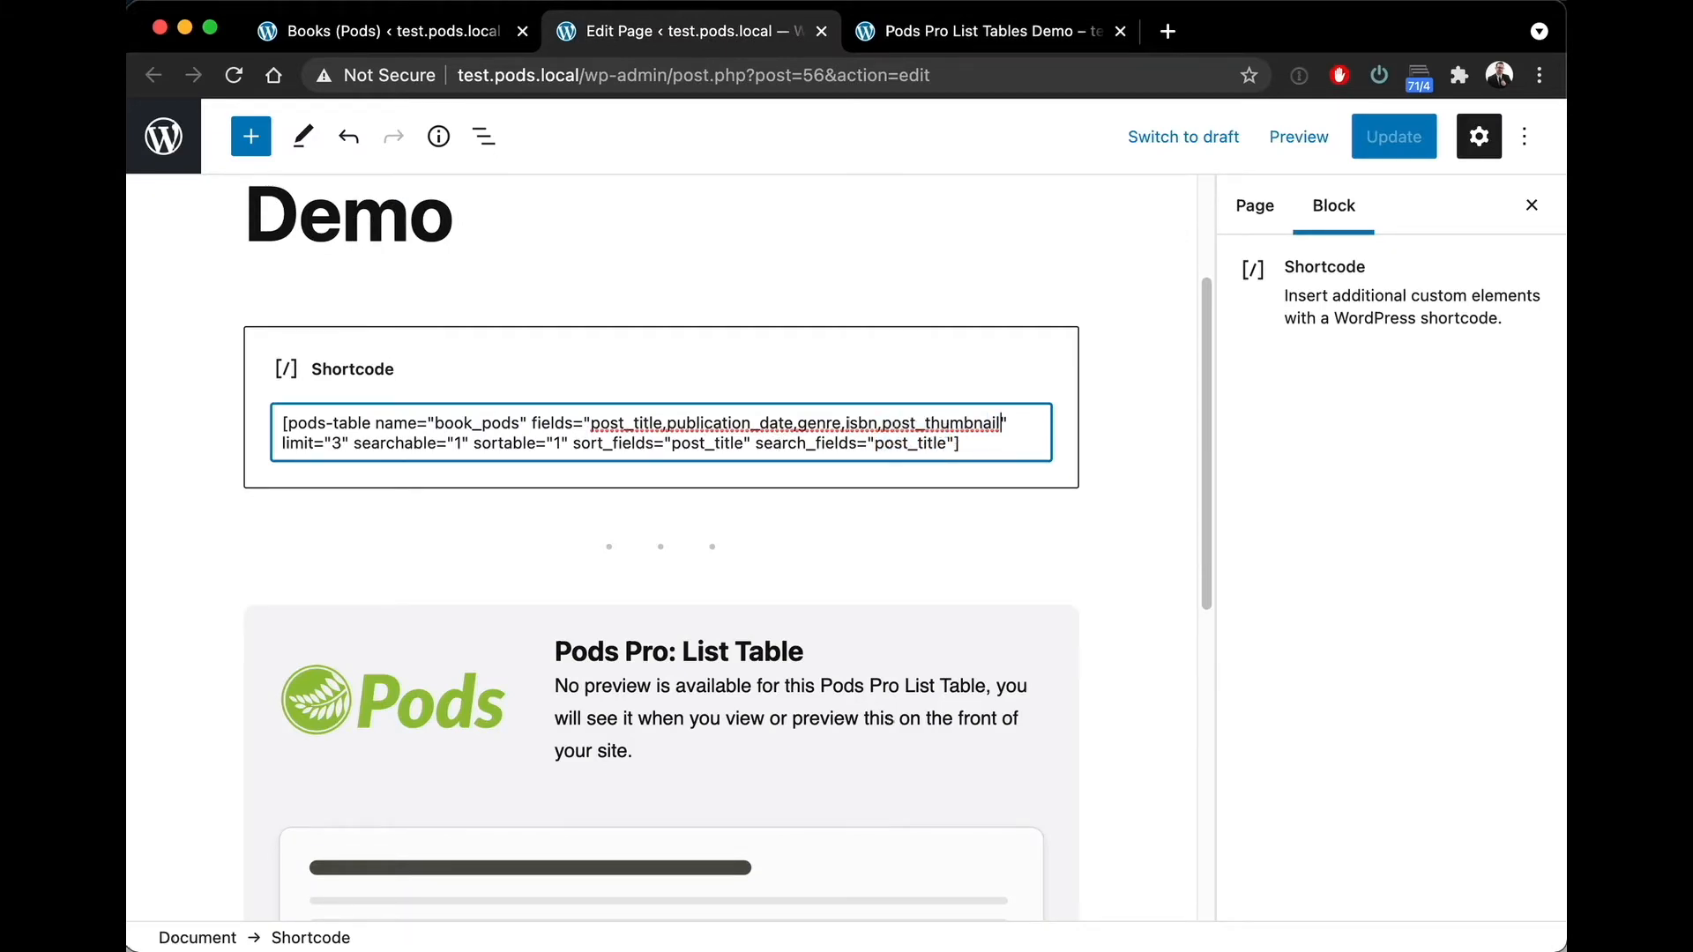
type(",")
key("BackSpace")
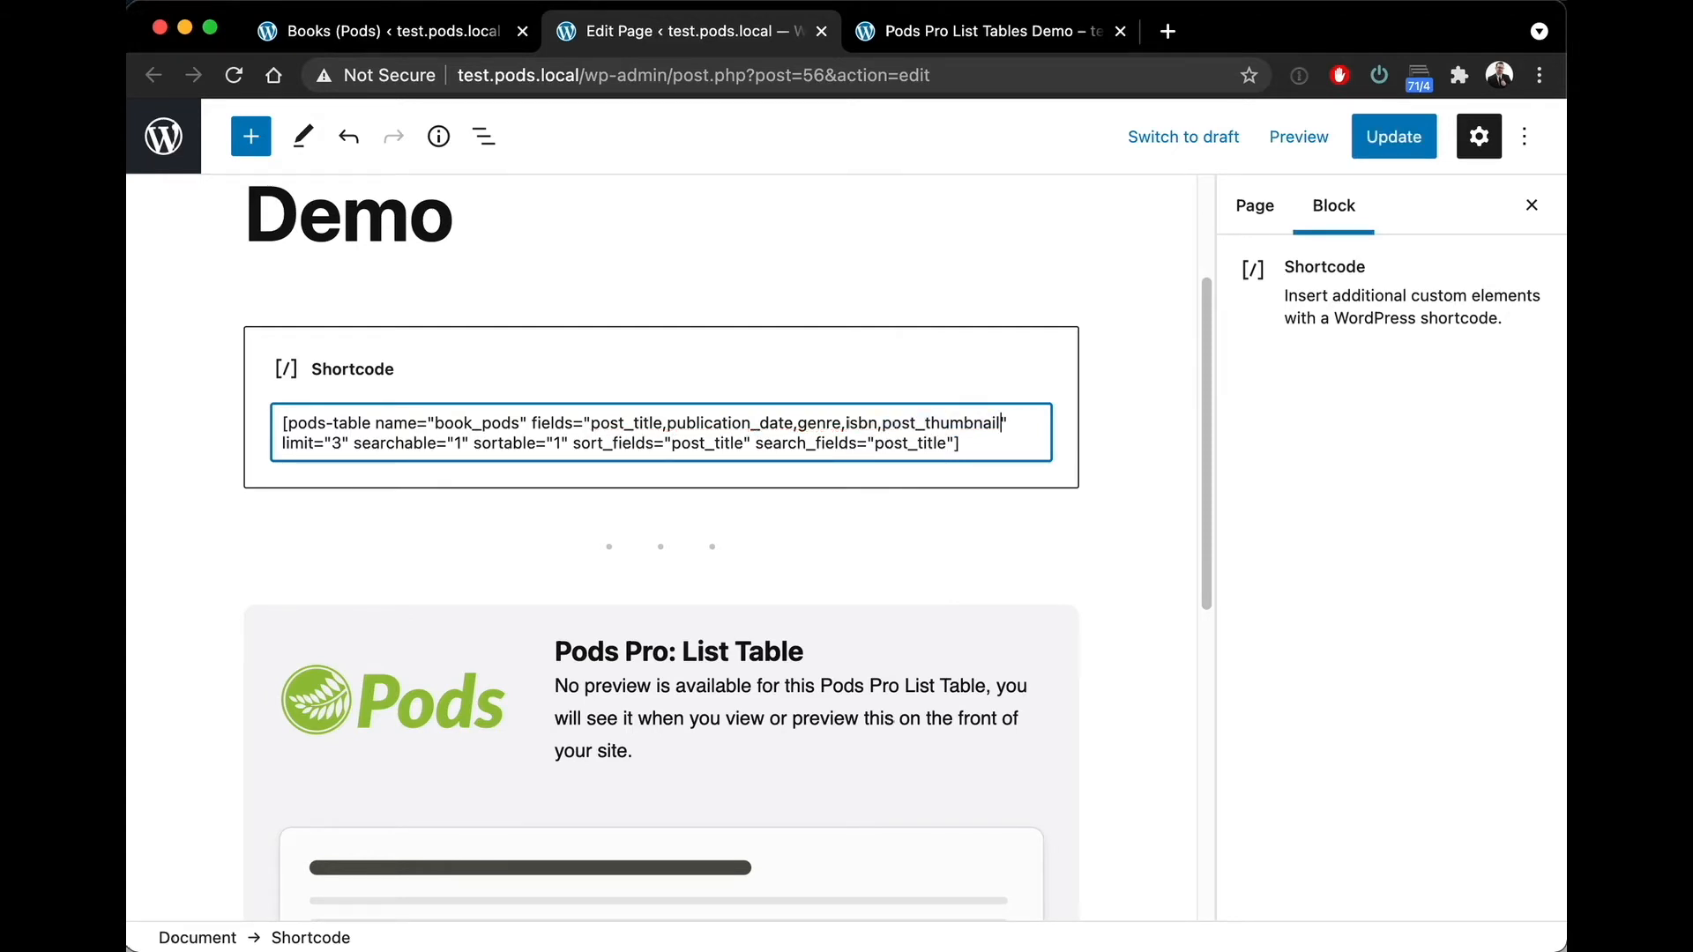
type("_url")
key("super+z")
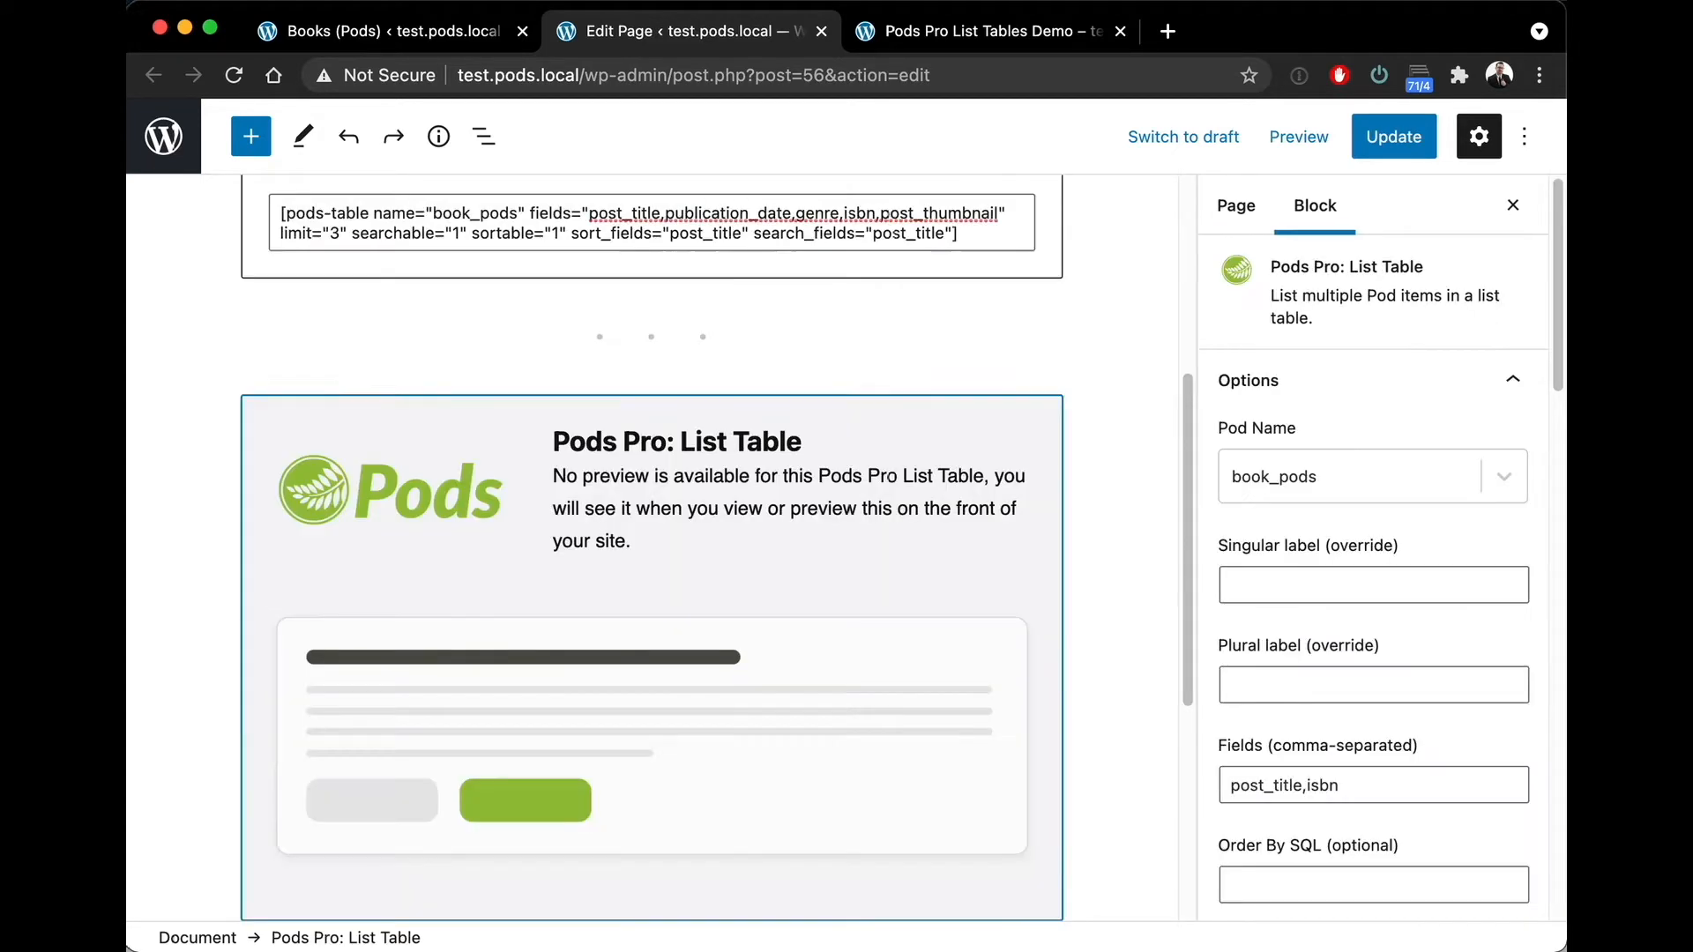
Highlight the post_title value of search_fields in the pods-table shortcode
scroll(1024, 343, "up", 5)
double_click(933, 661)
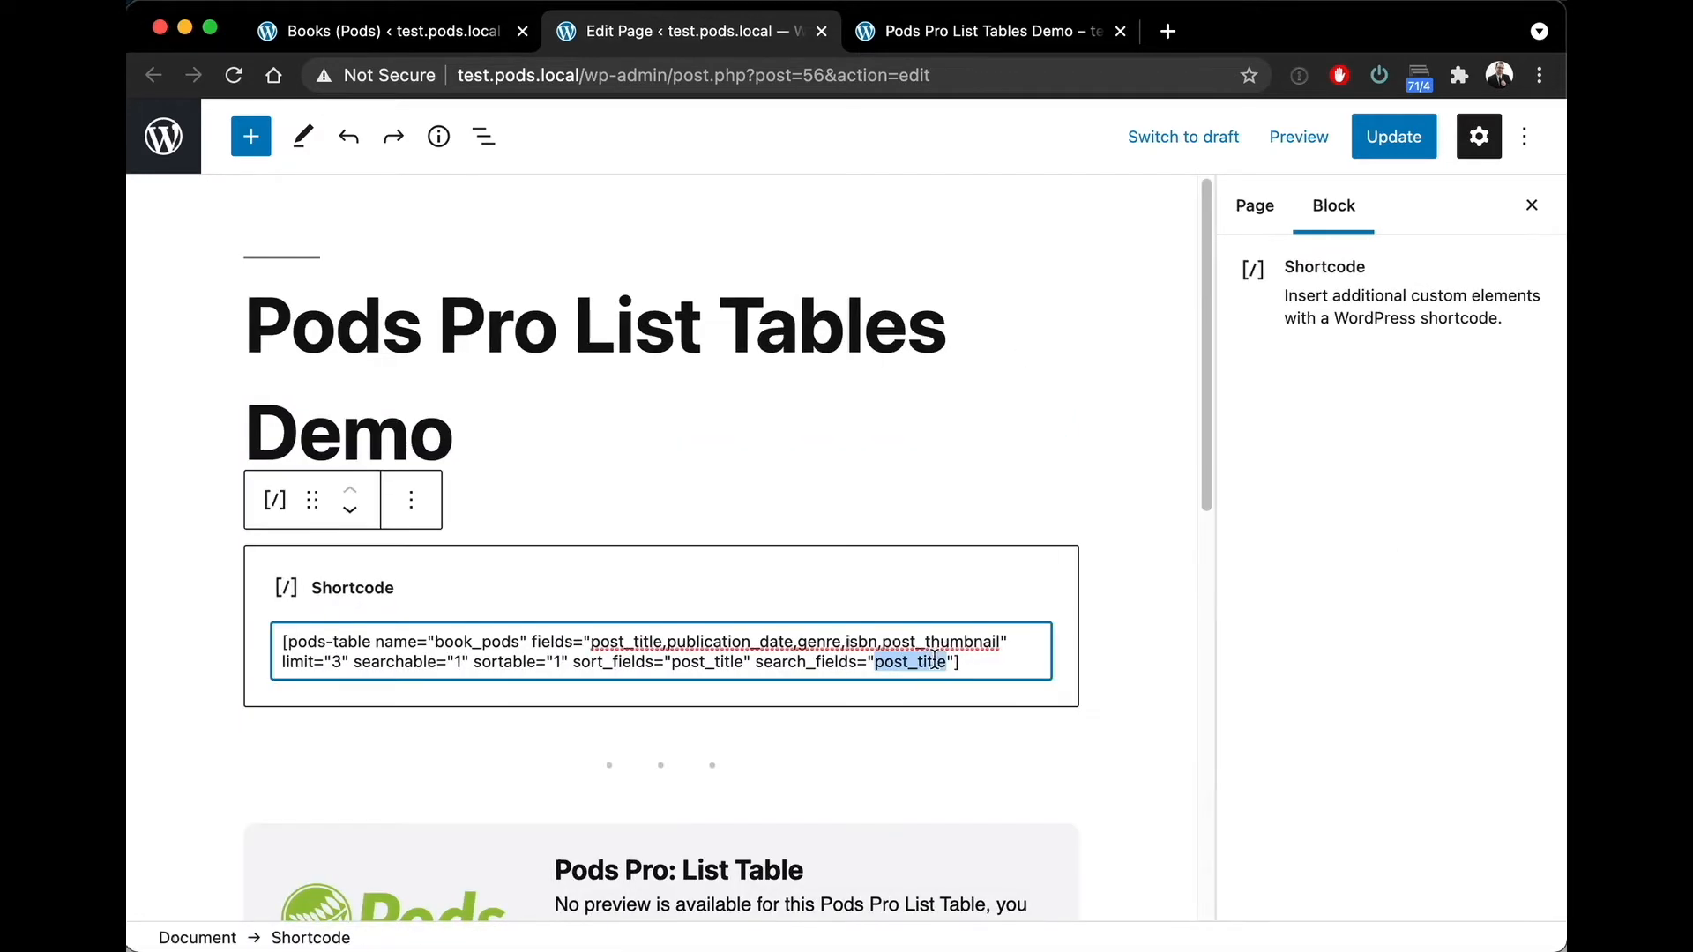
Select the Pods Pro: List Table block below the shortcode to show its options
left_click(610, 645)
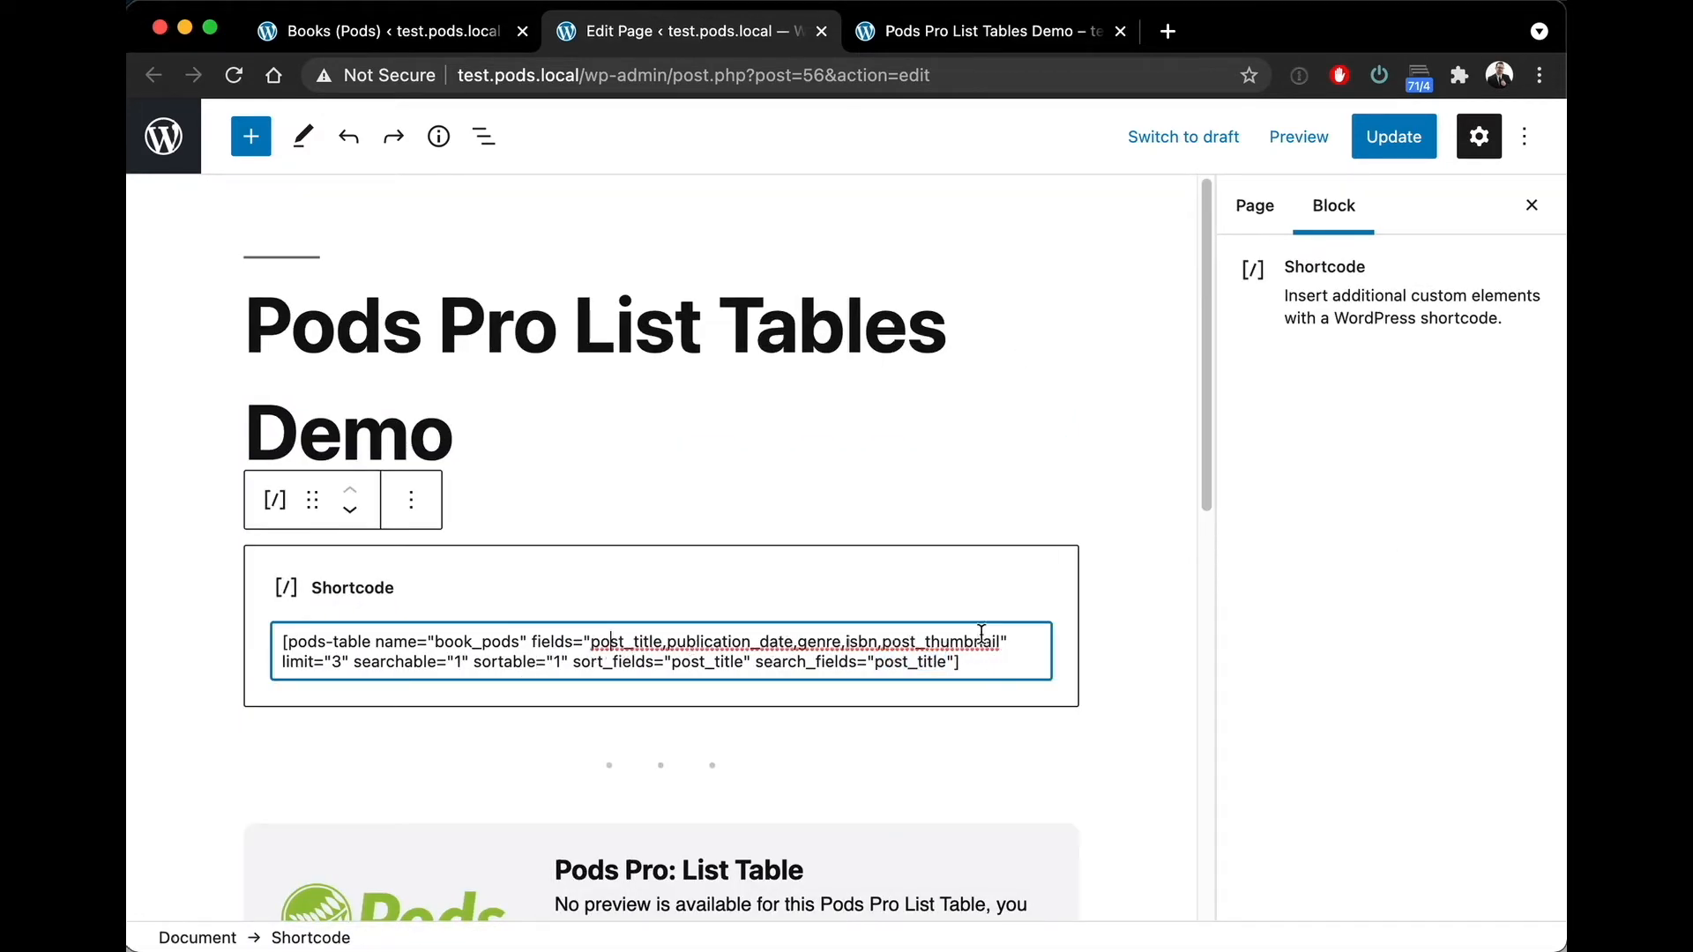
scroll(976, 625, "down", 2)
scroll(949, 601, "down", 3)
left_click(852, 474)
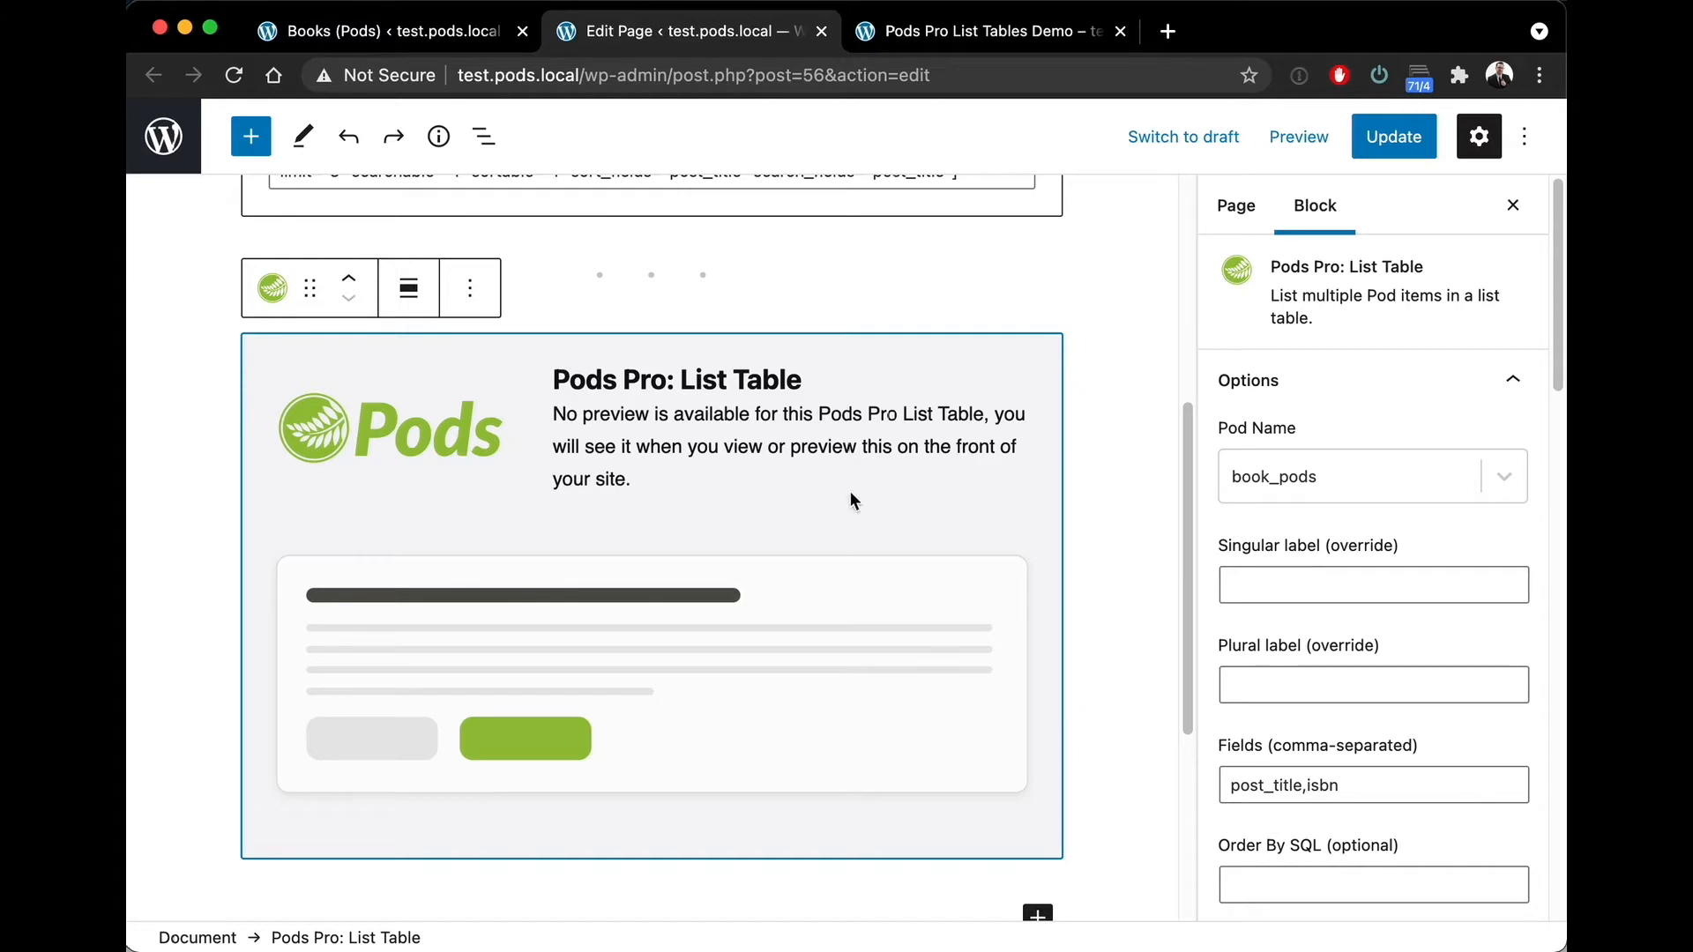
left_click(742, 443)
scroll(755, 447, "down", 1)
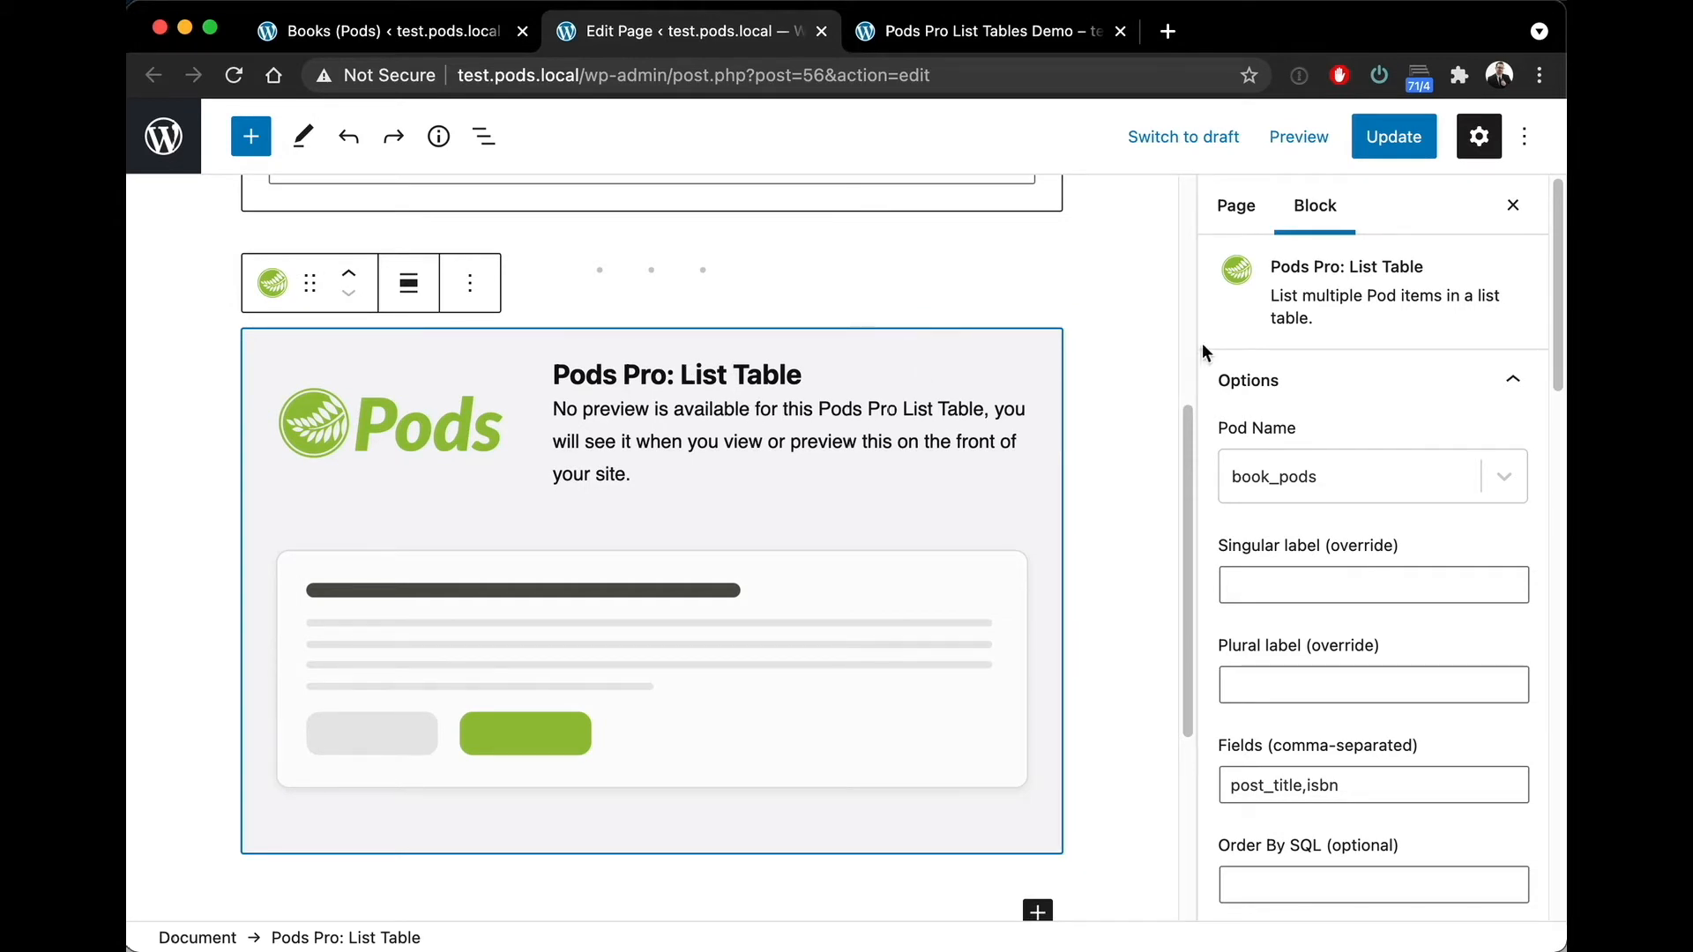
Return to the pods-table shortcode block to compare it with the List Table block
scroll(1082, 410, "up", 5)
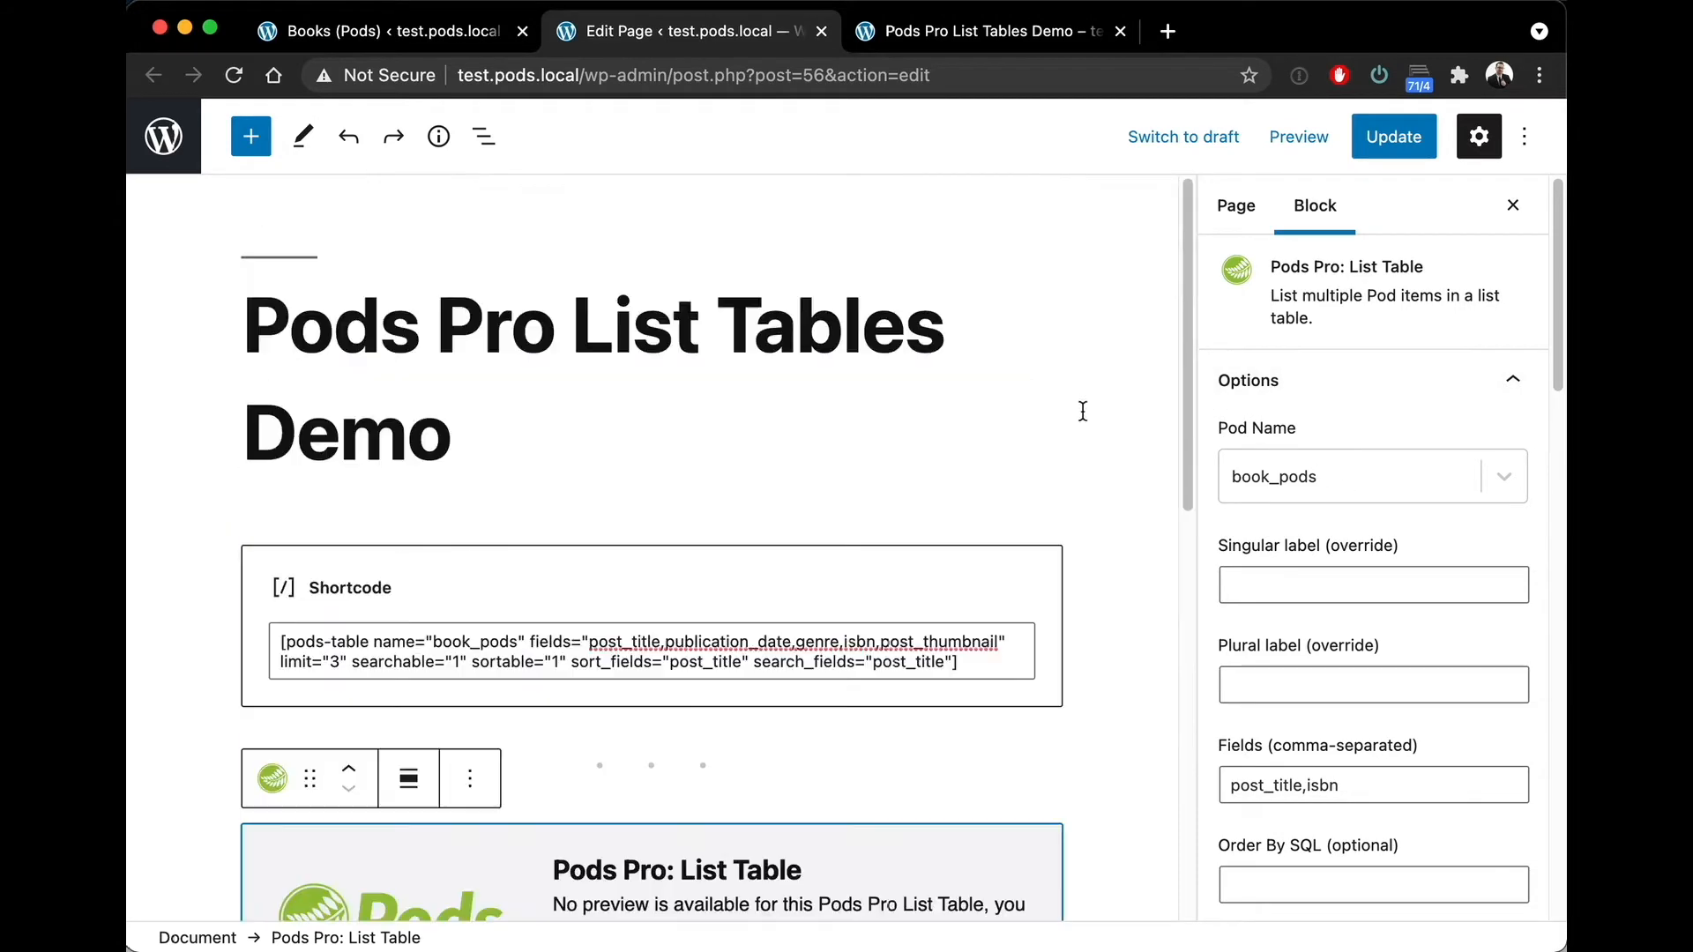
left_click(688, 668)
scroll(802, 335, "down", 5)
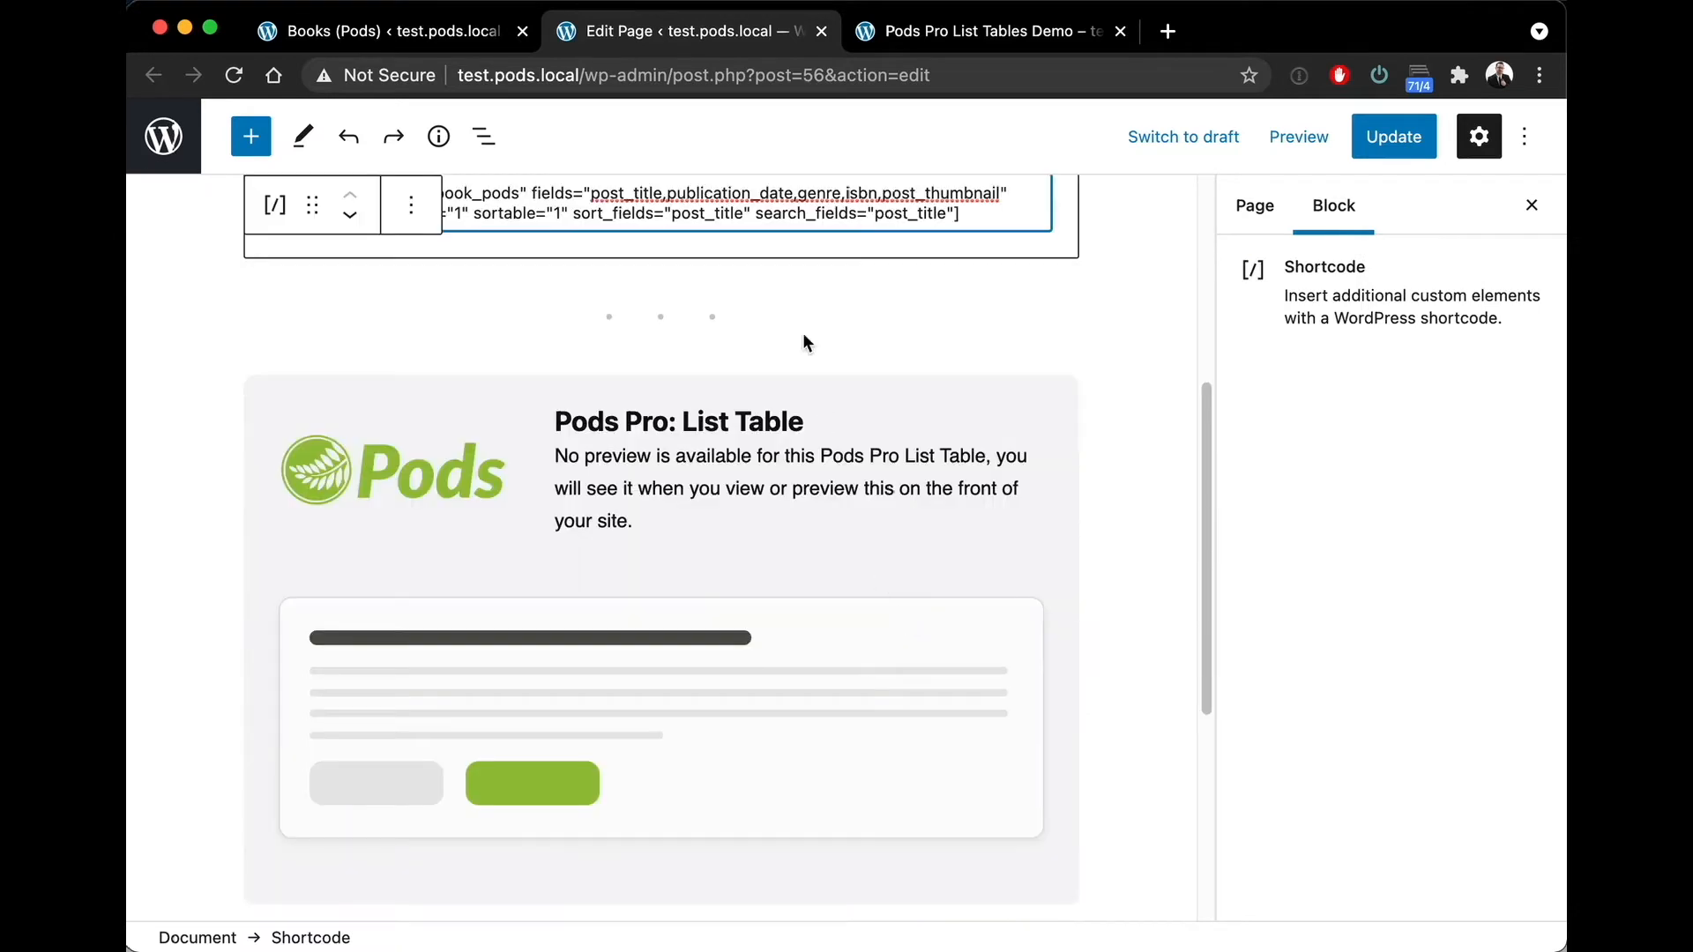
scroll(934, 288, "up", 2)
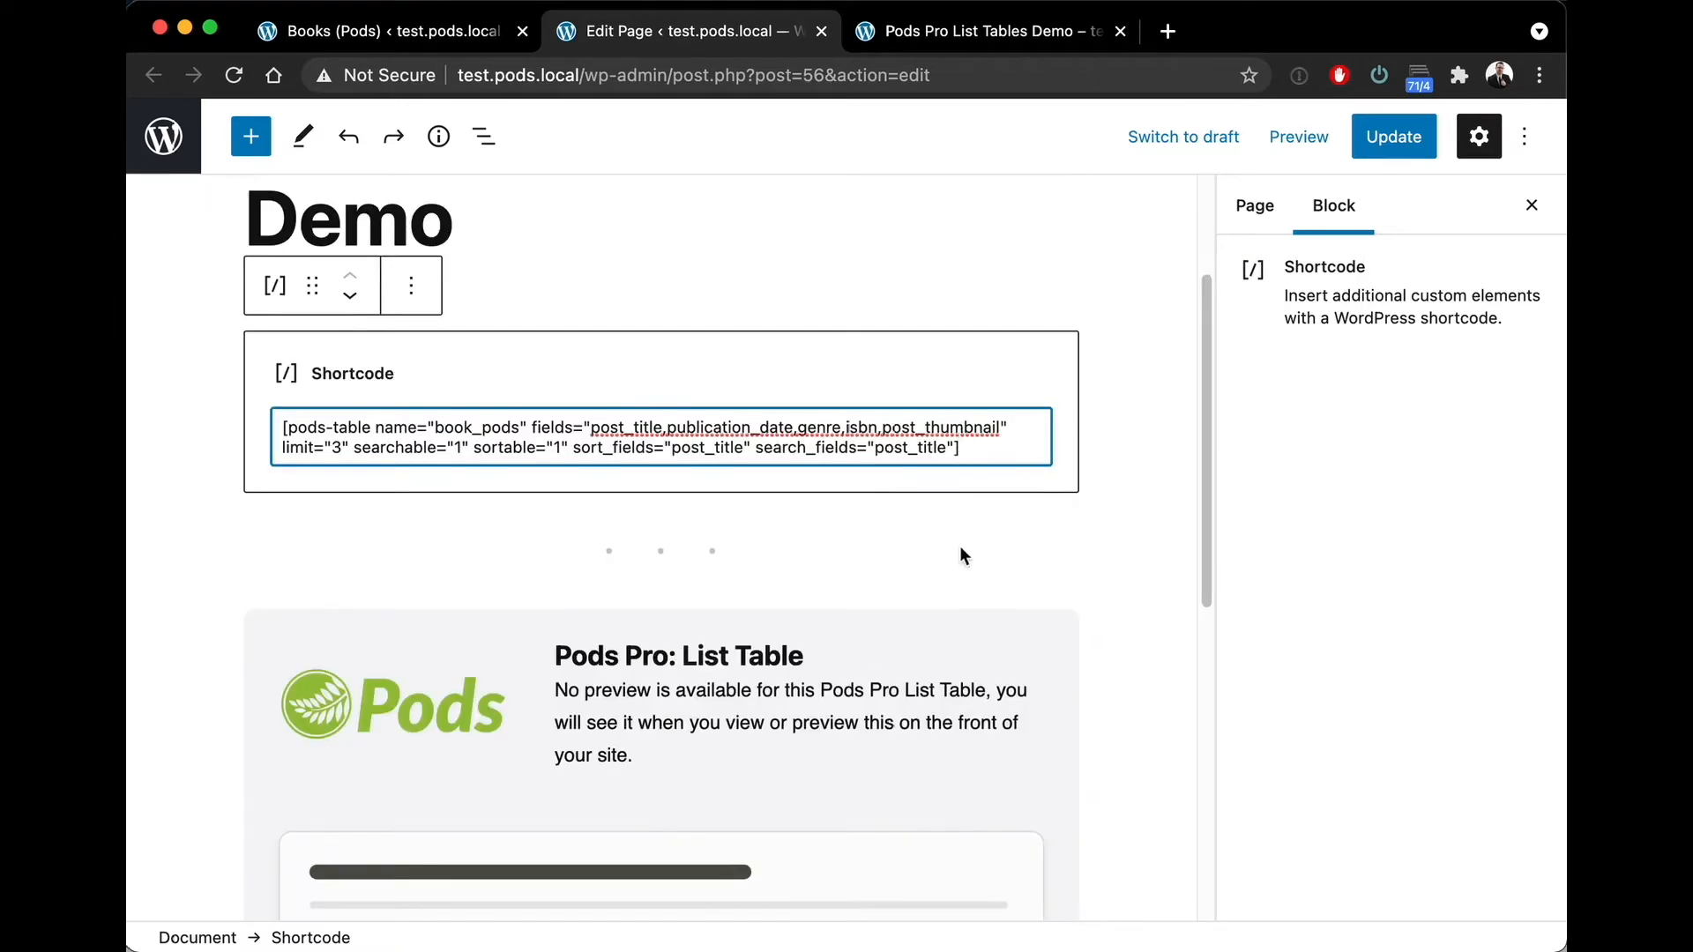
Select the Pods Pro: List Table block again and check the pods offered for Pod Name, keeping book_pods
scroll(881, 581, "down", 1)
left_click(854, 609)
scroll(864, 603, "down", 3)
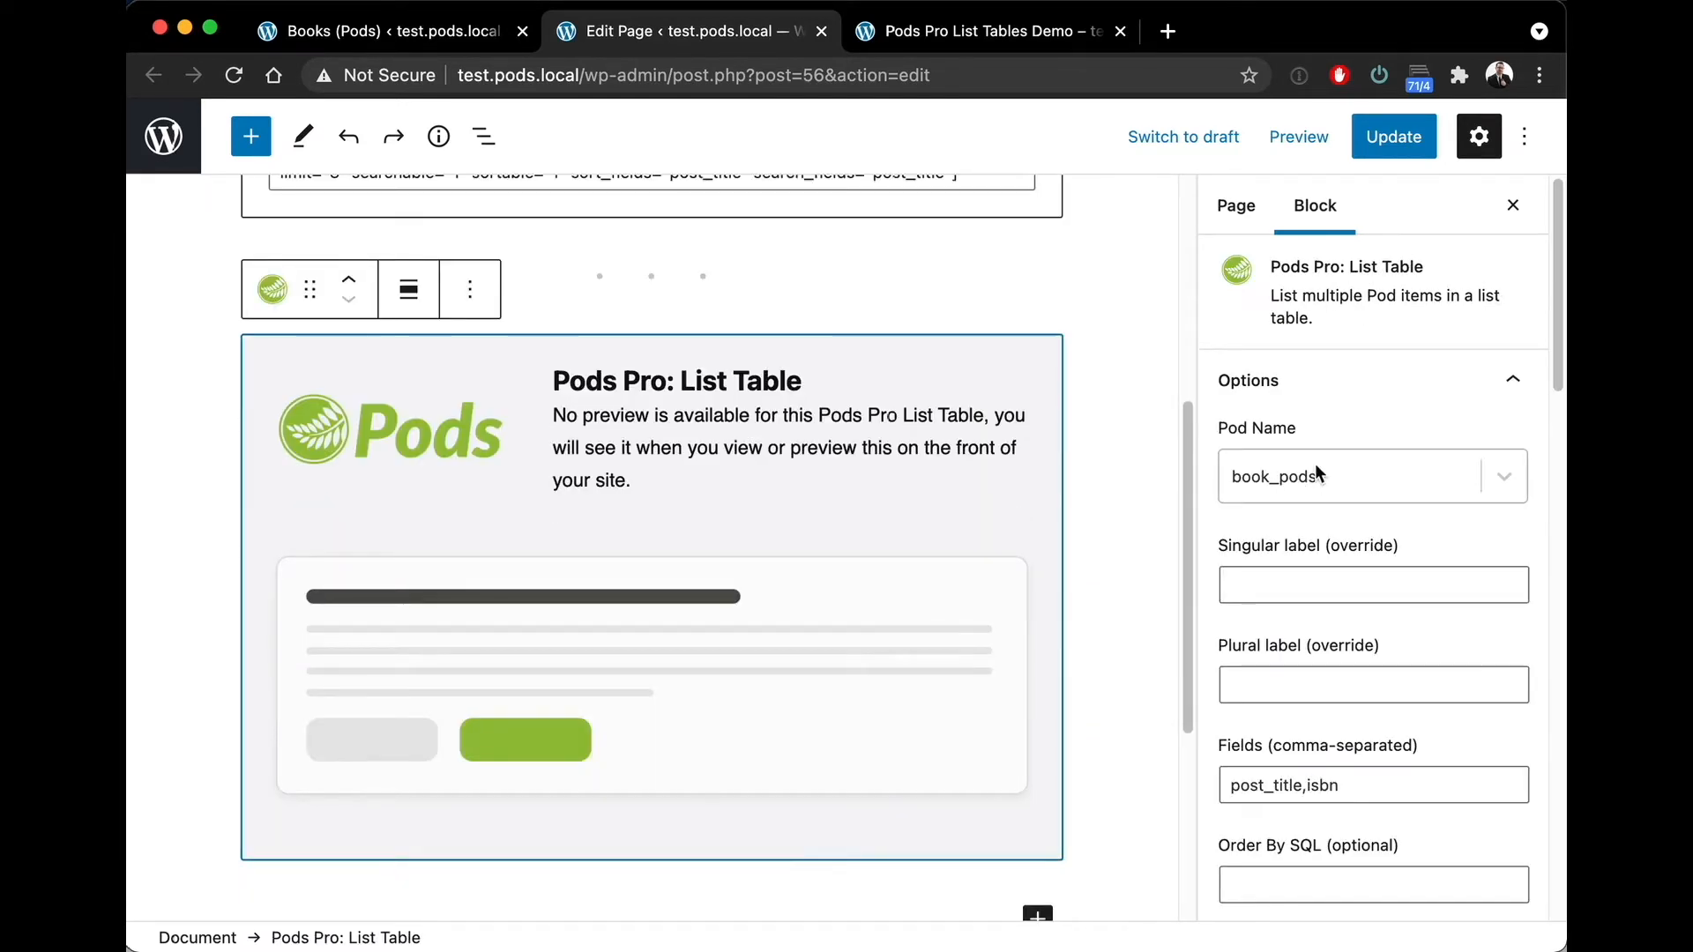
left_click(1357, 477)
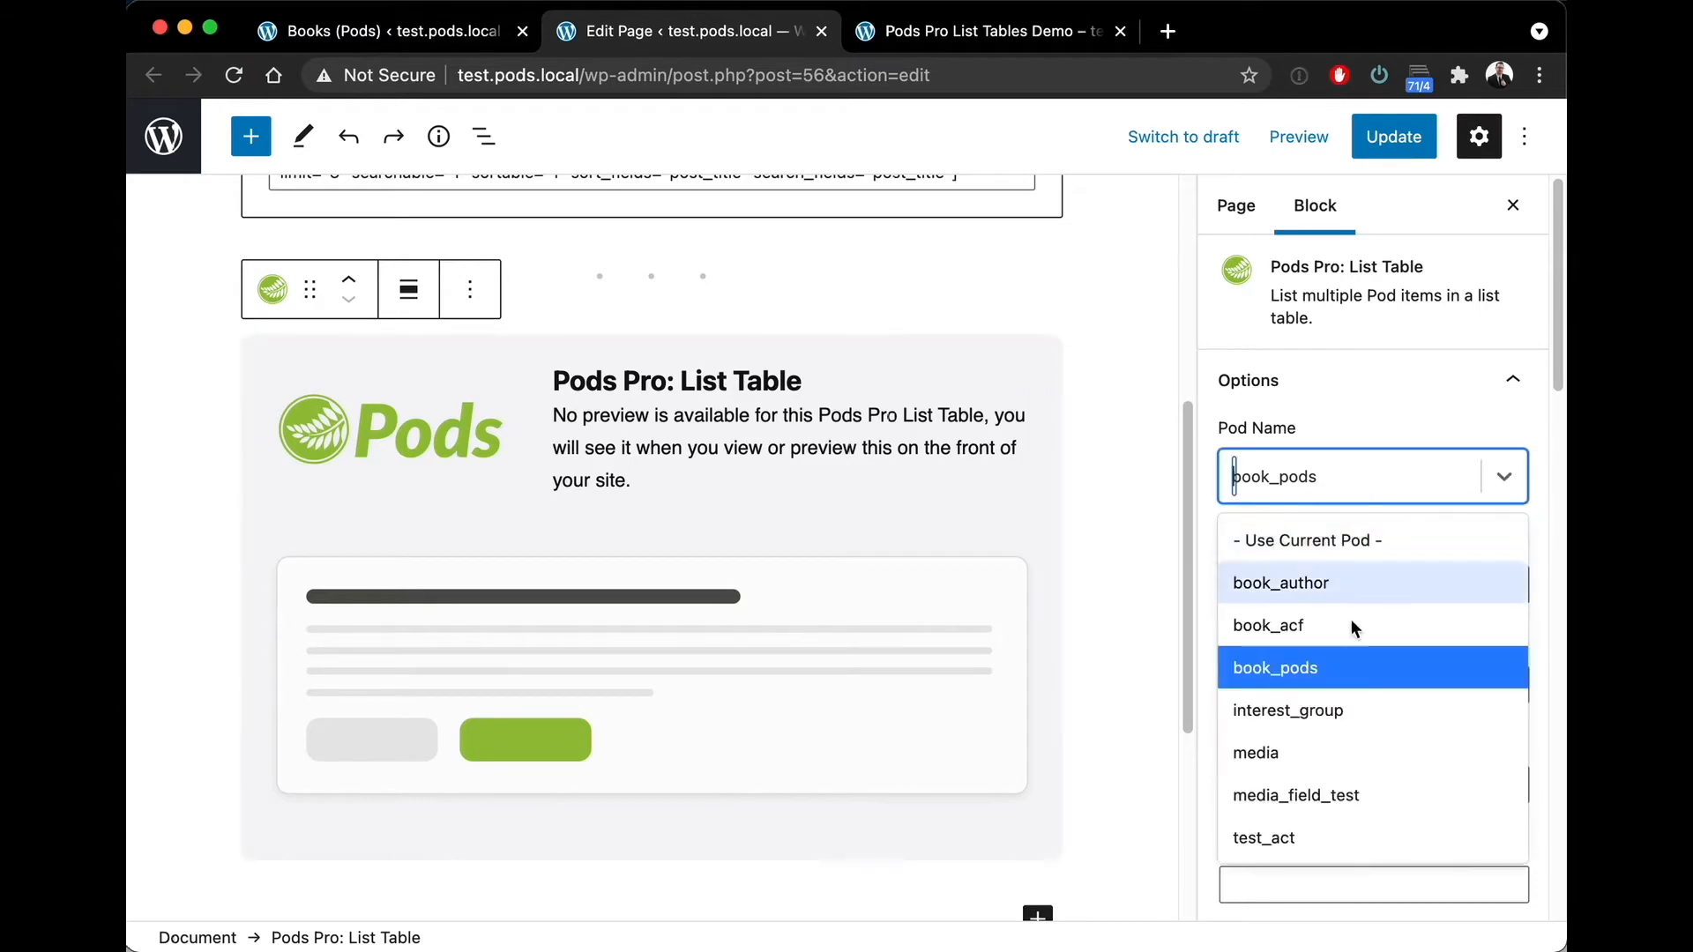
left_click(1362, 476)
left_click(1332, 591)
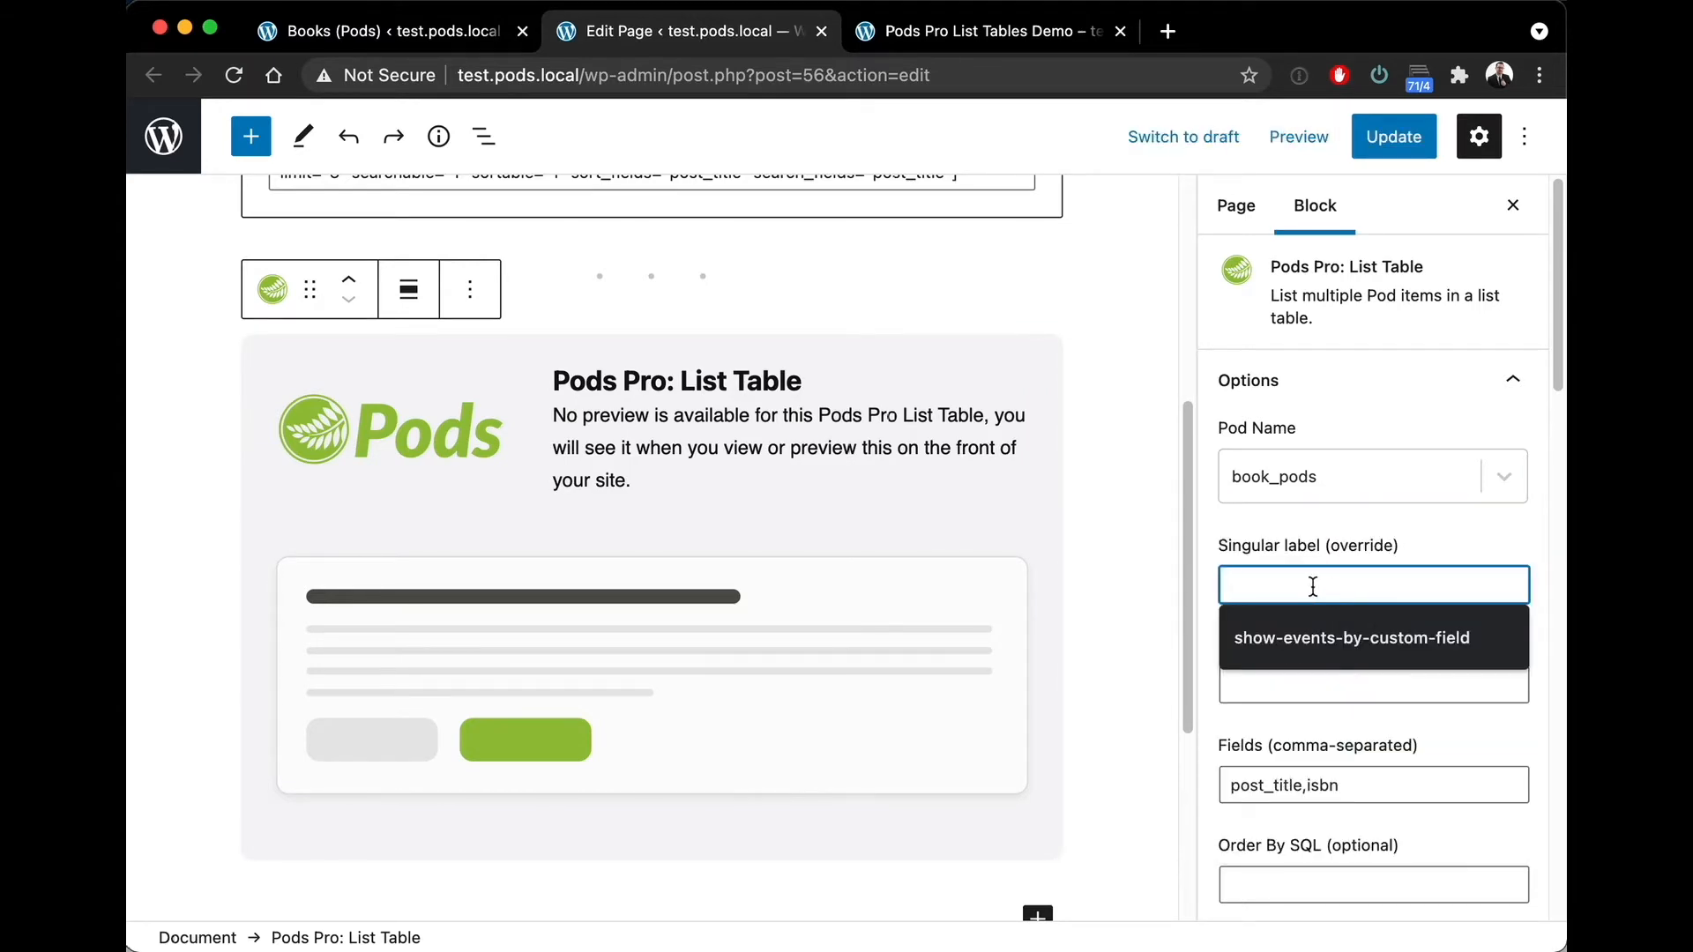
left_click(1307, 476)
left_click(1310, 477)
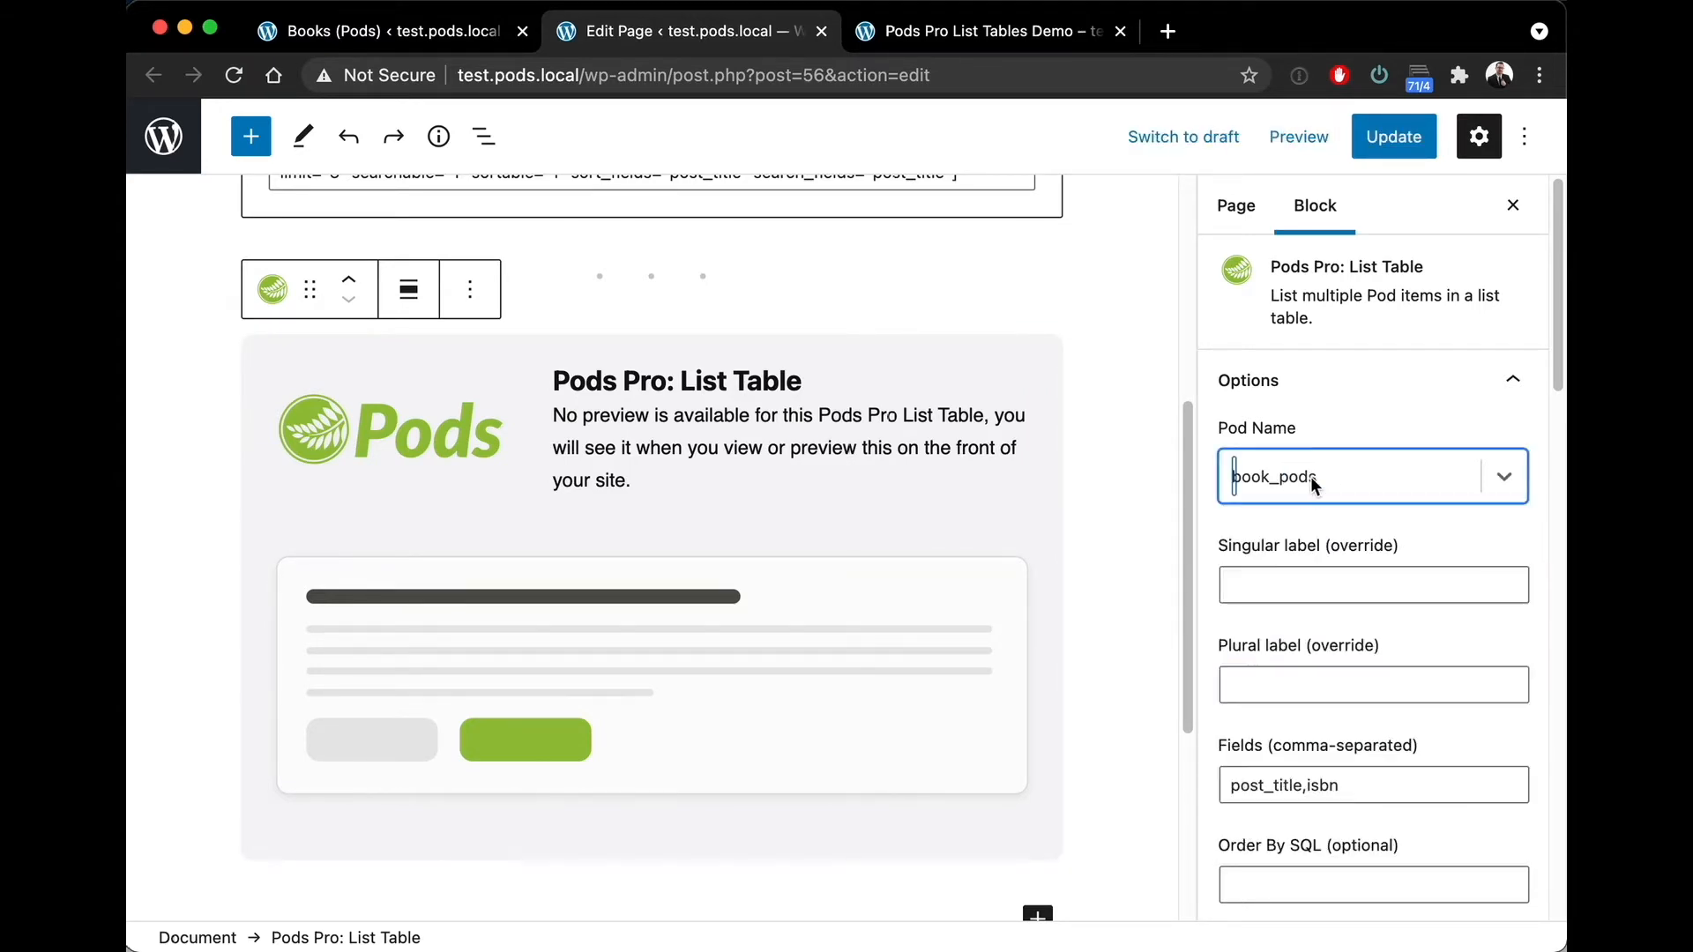
Set the singular label override to Favorite Book and the plural label override to Favorite Books
left_click(1288, 584)
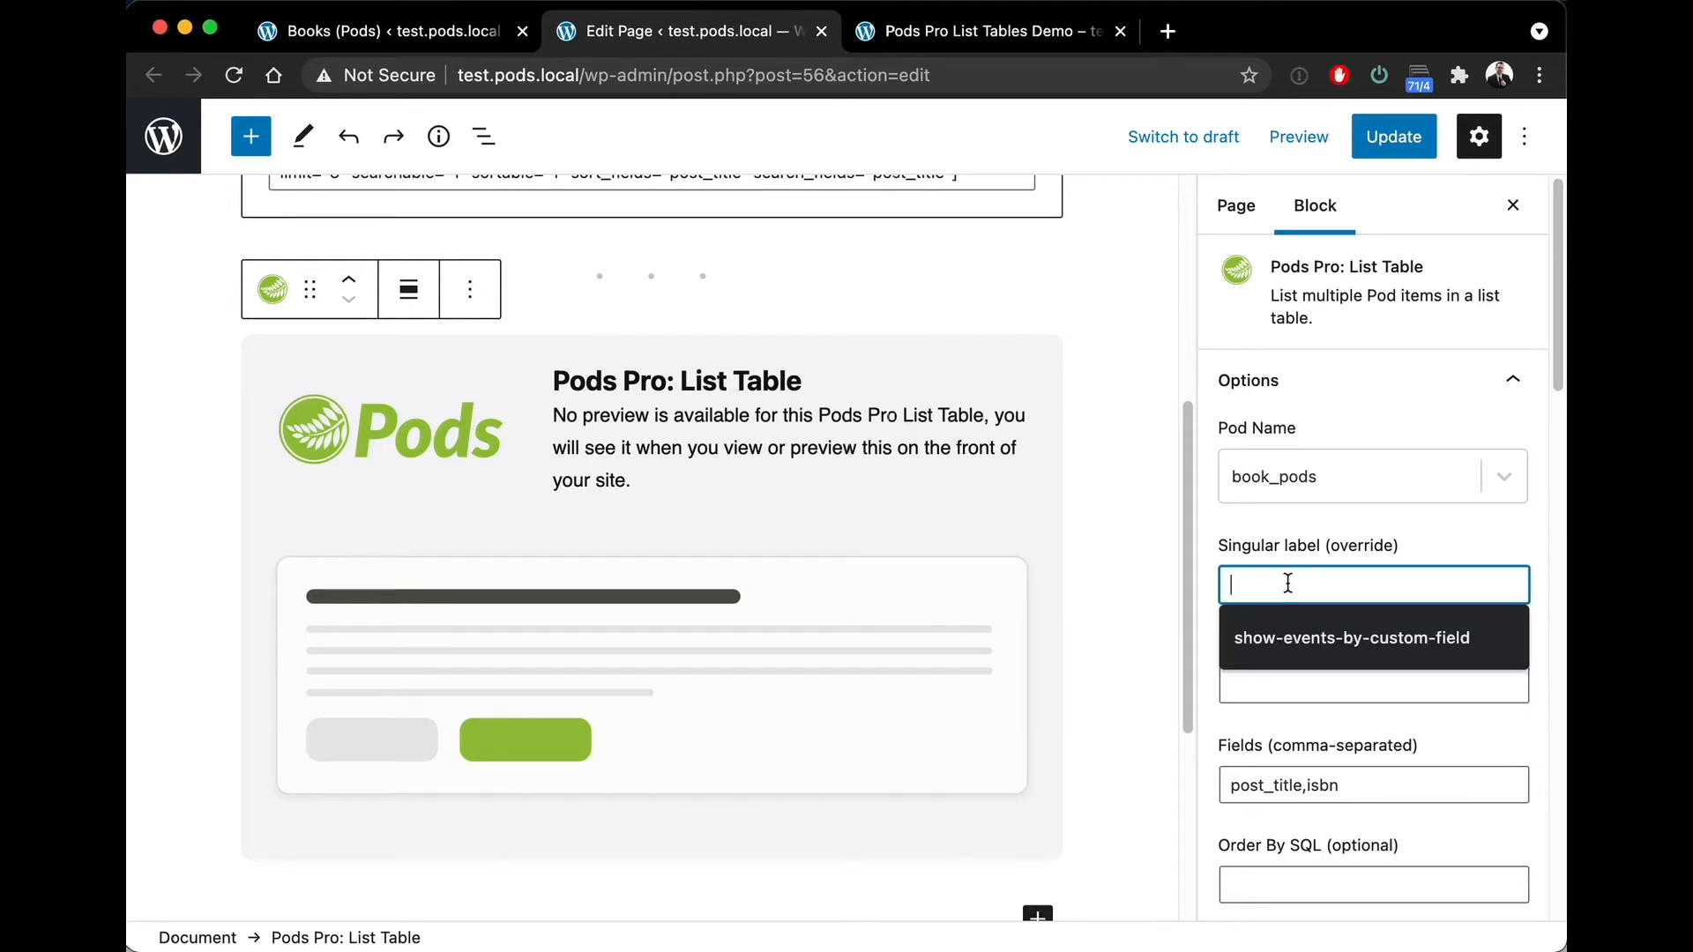
left_click(1301, 546)
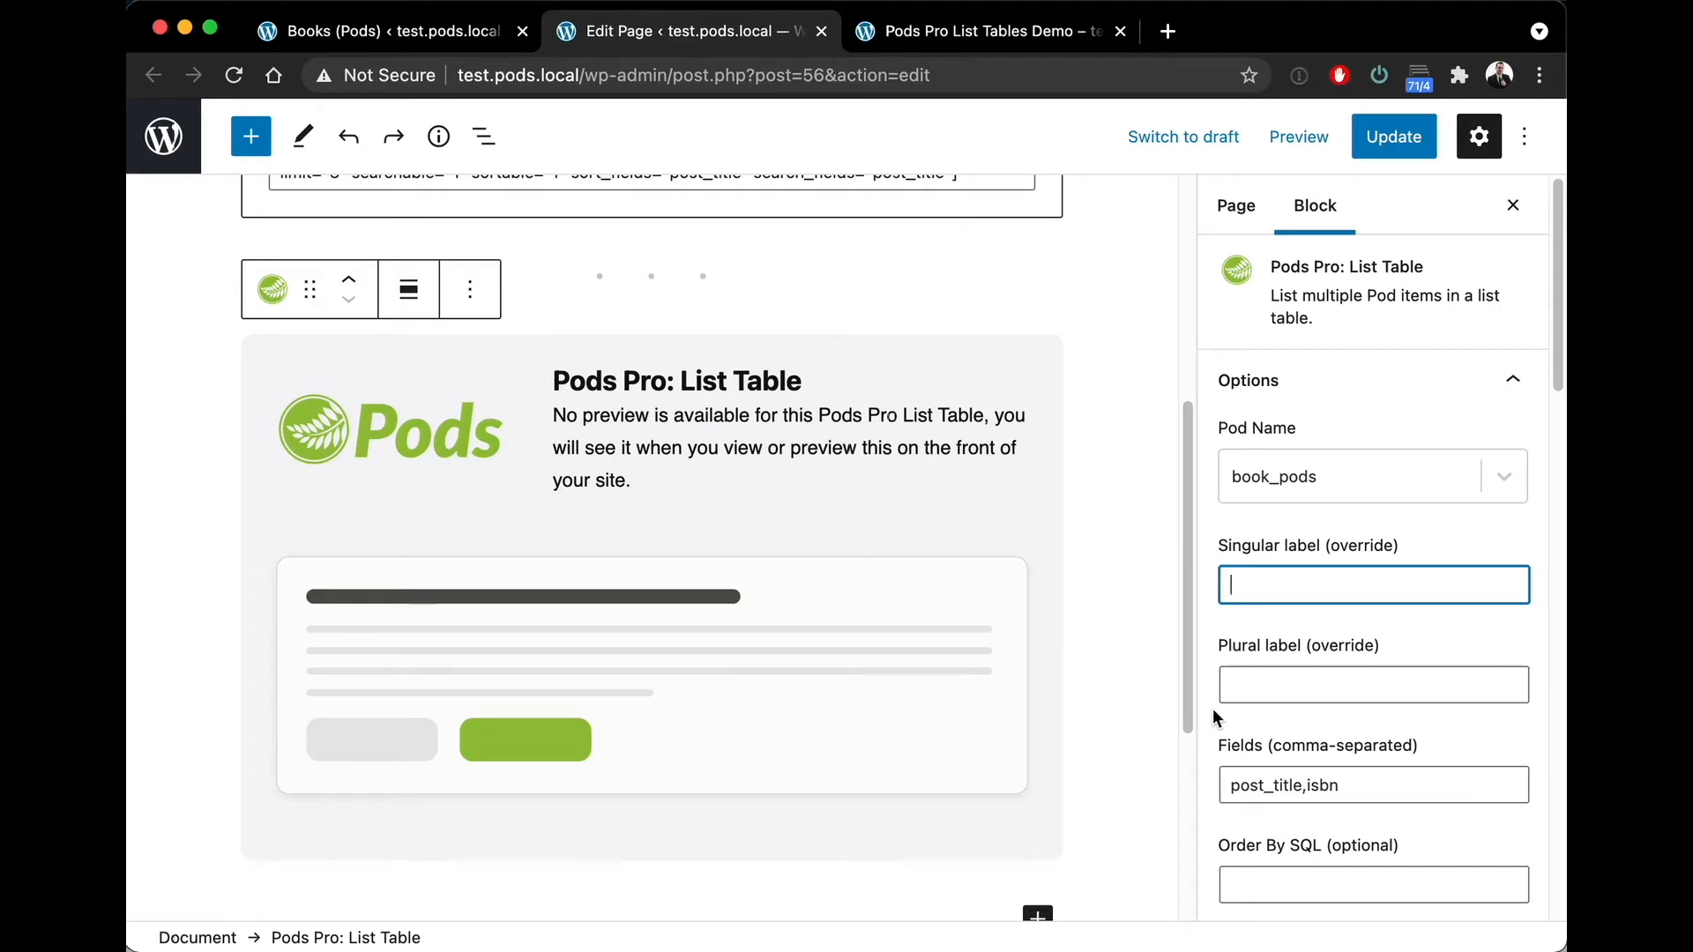
type("Favorite Book")
key("Tab")
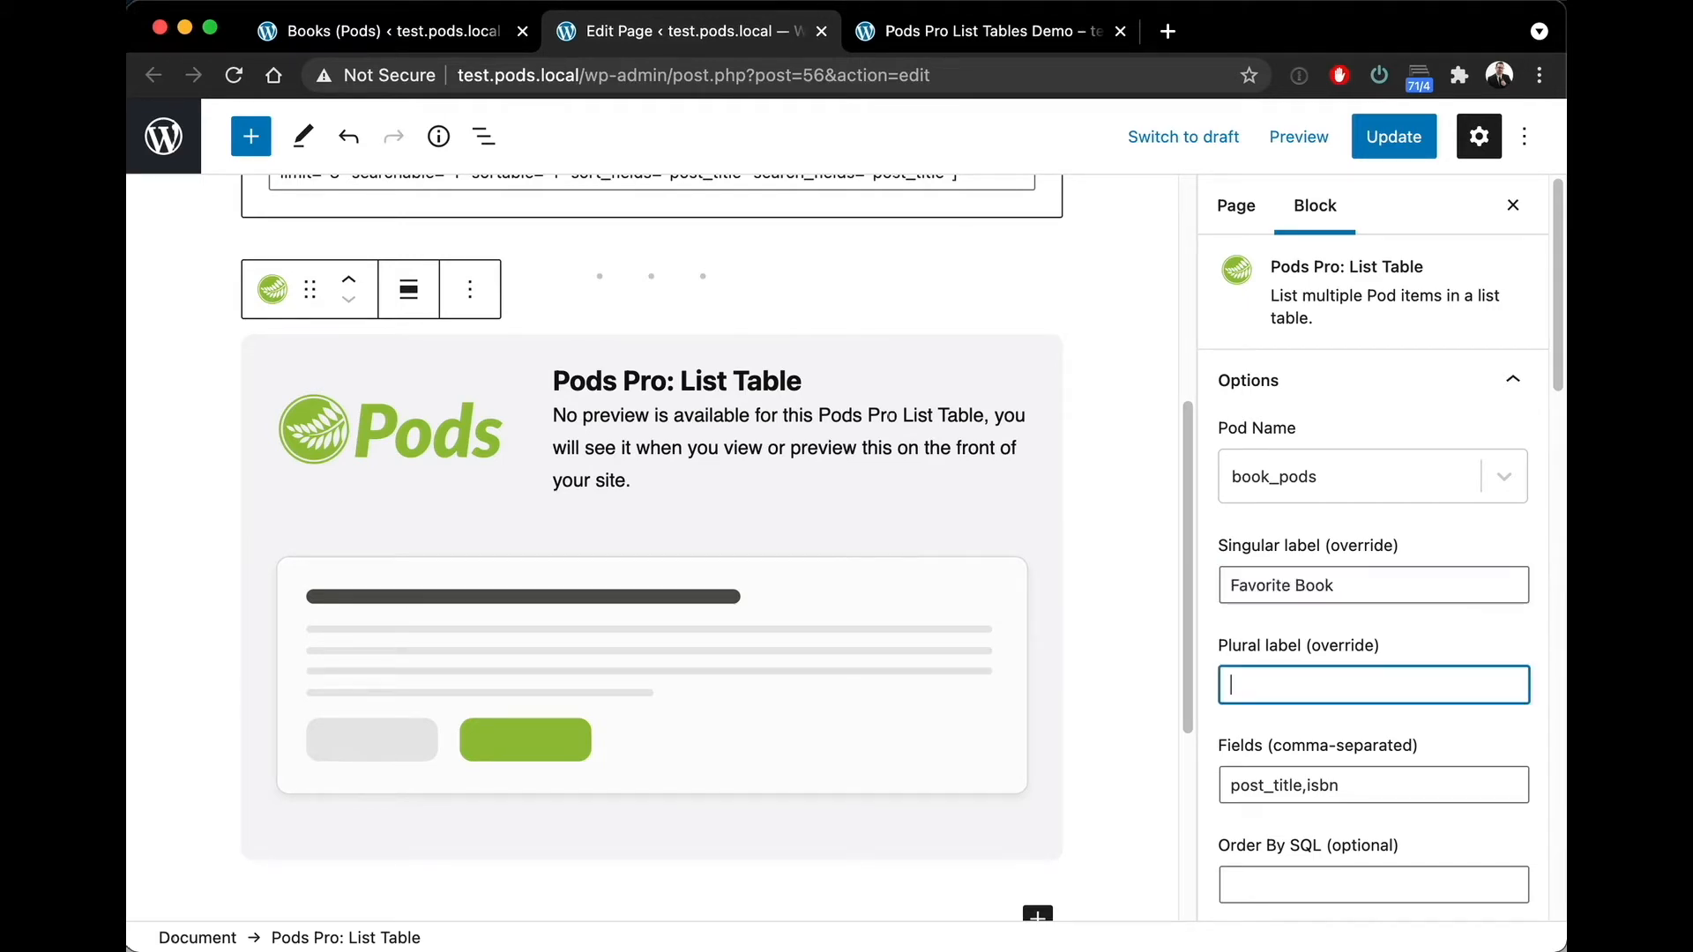
type("Favorite Books")
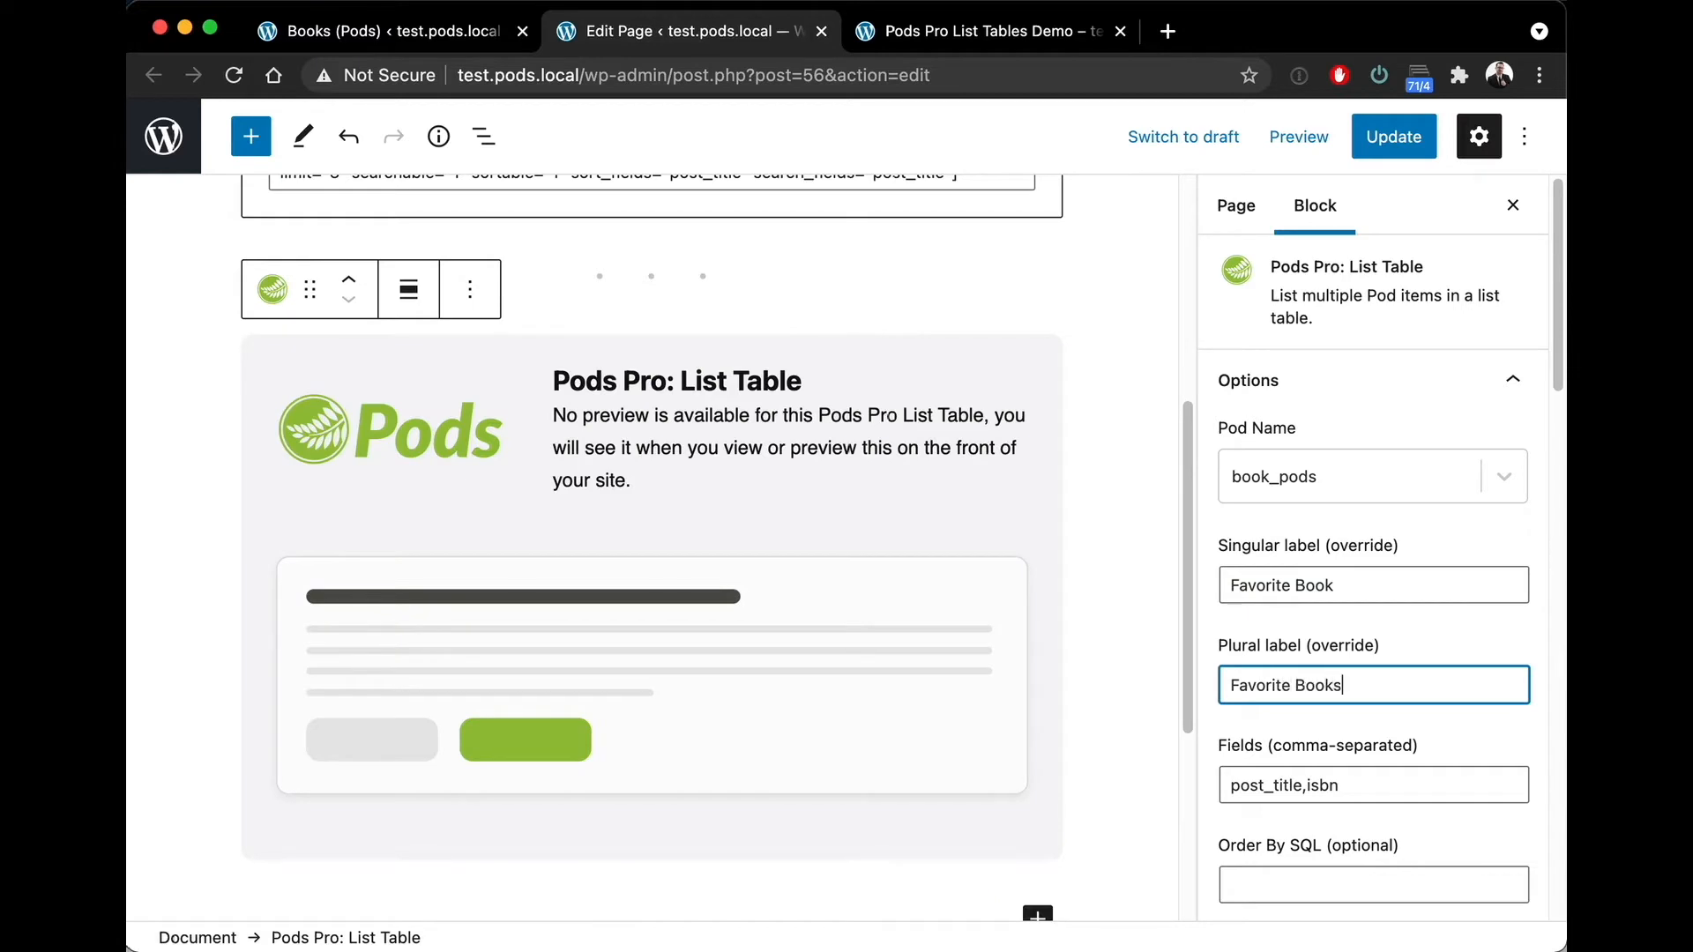
Clear the plural and singular label overrides of the List Table block
key("super+BackSpace")
triple_click(1361, 585)
key("BackSpace")
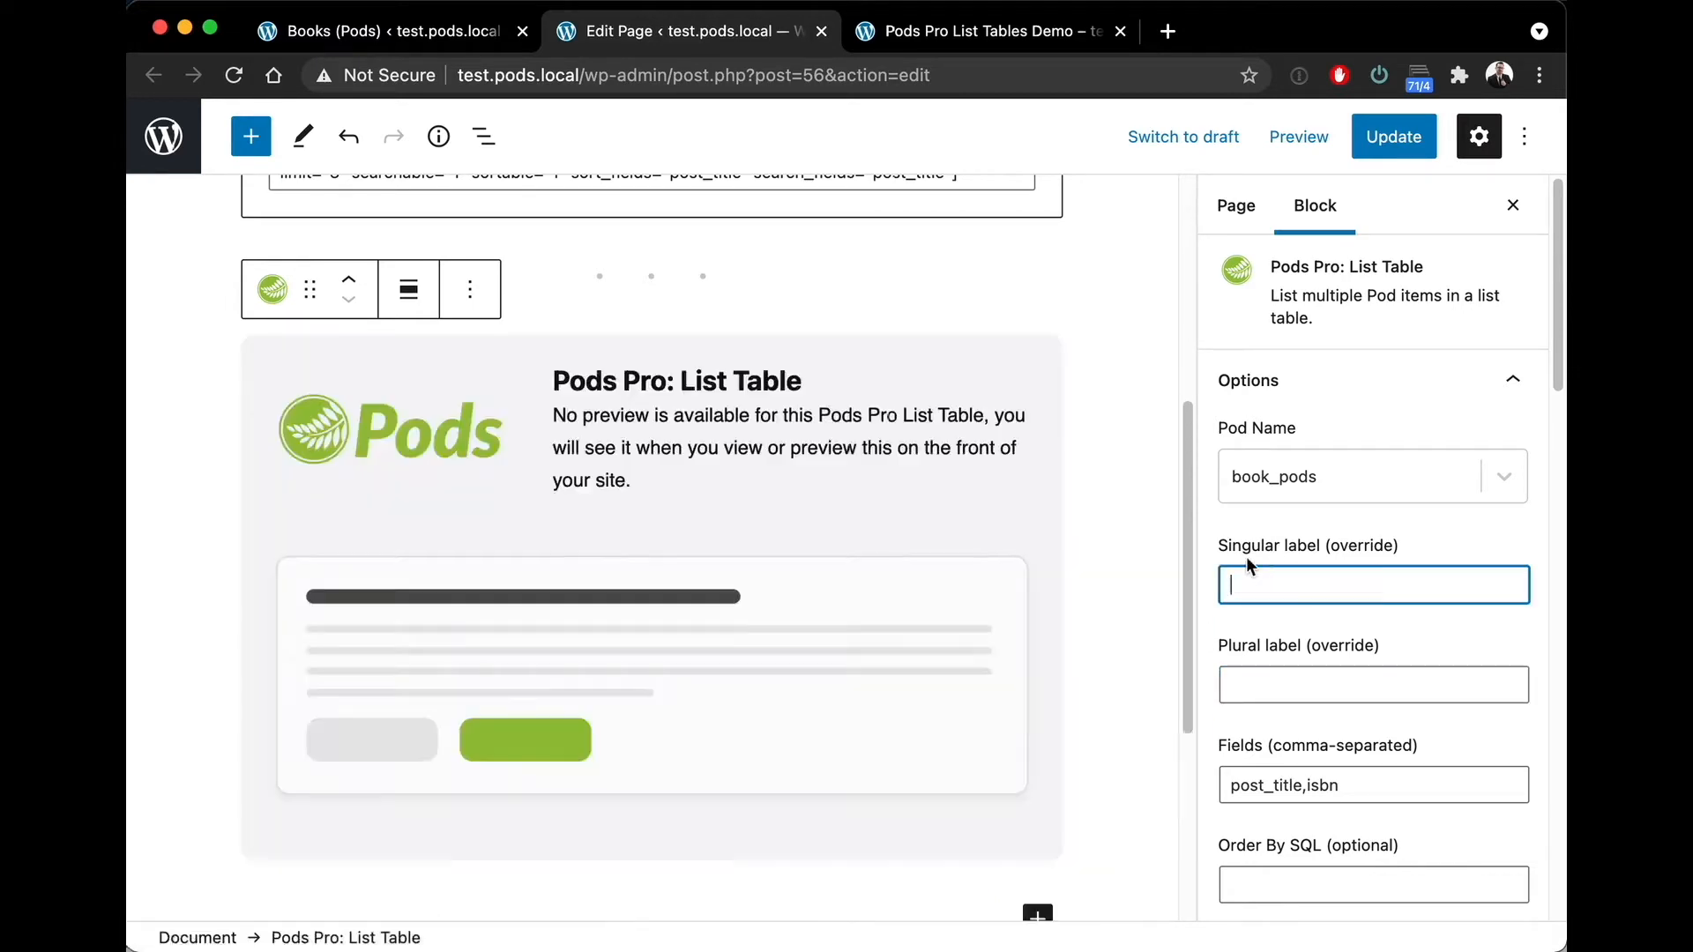
Examine the List Table block's Fields setting and its optional Order By, Where, Having, Group By, Select and Join SQL settings
scroll(1217, 557, "down", 4)
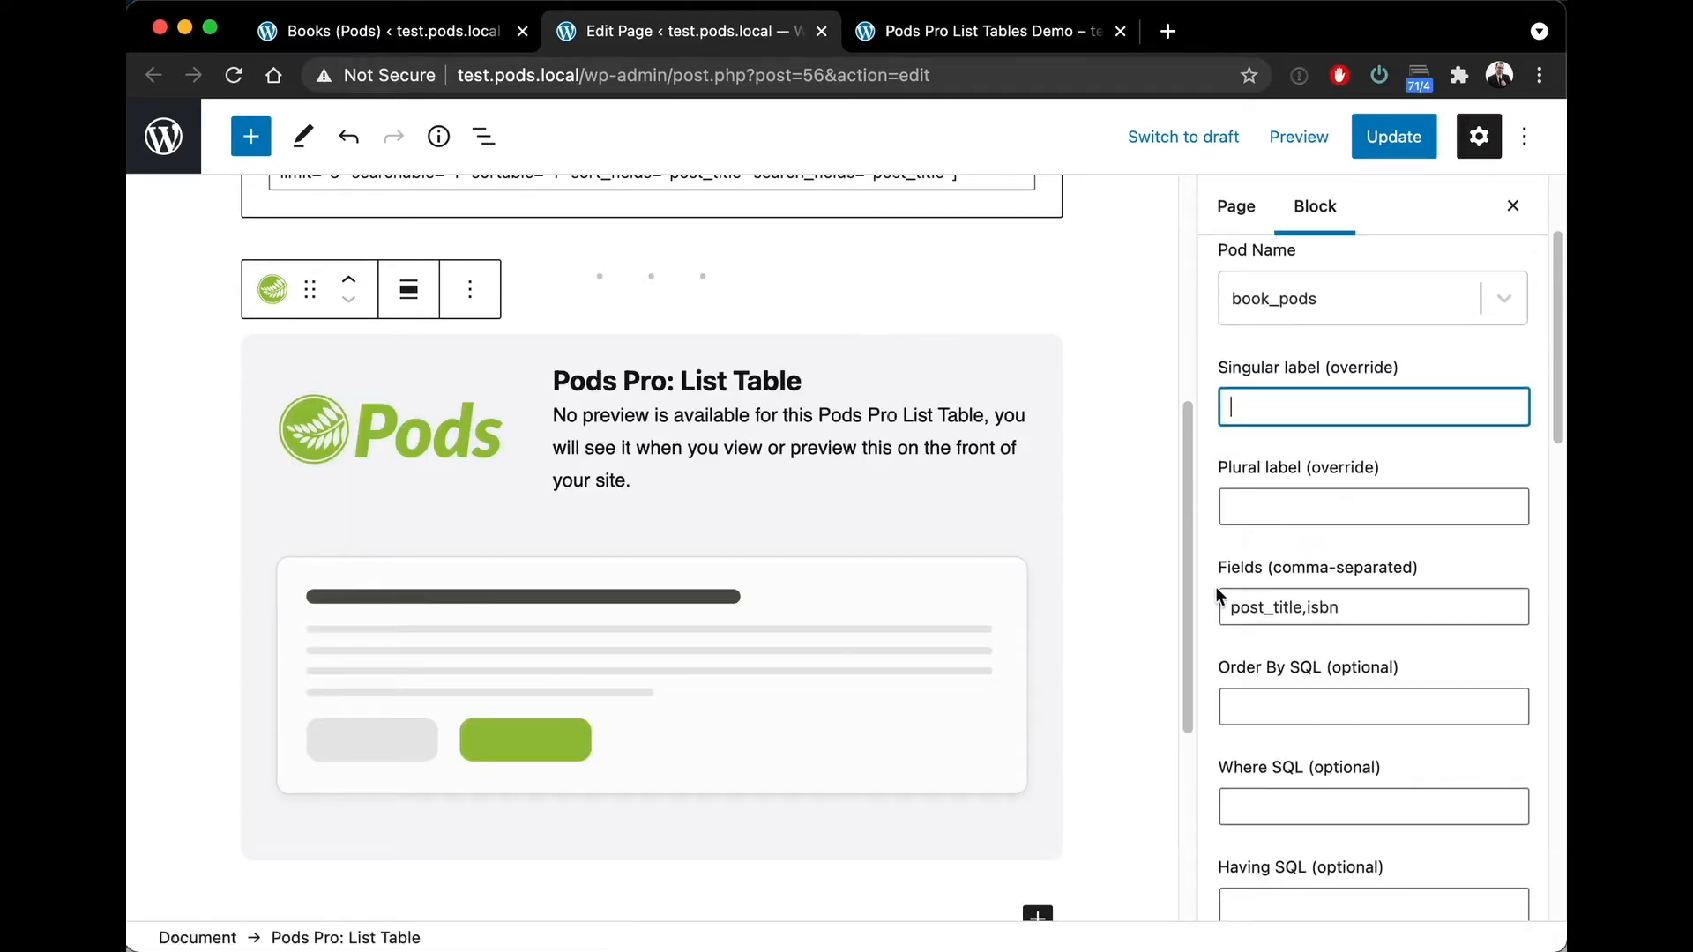
scroll(1215, 585, "down", 2)
left_click(1355, 535)
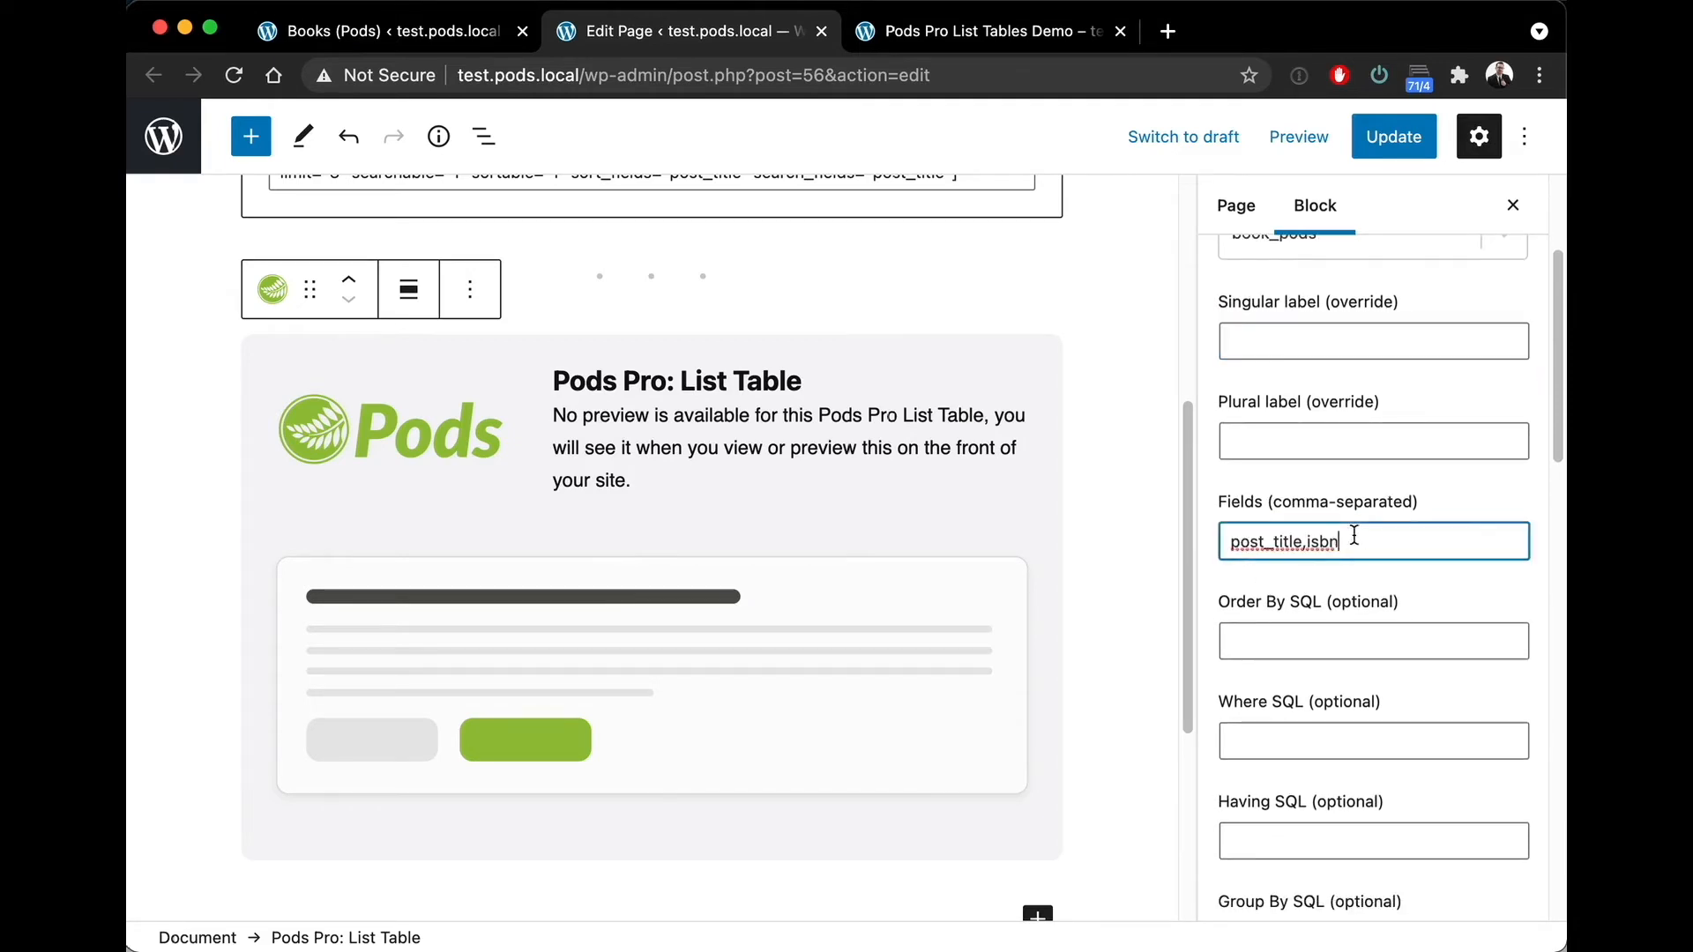
scroll(1285, 556, "down", 1)
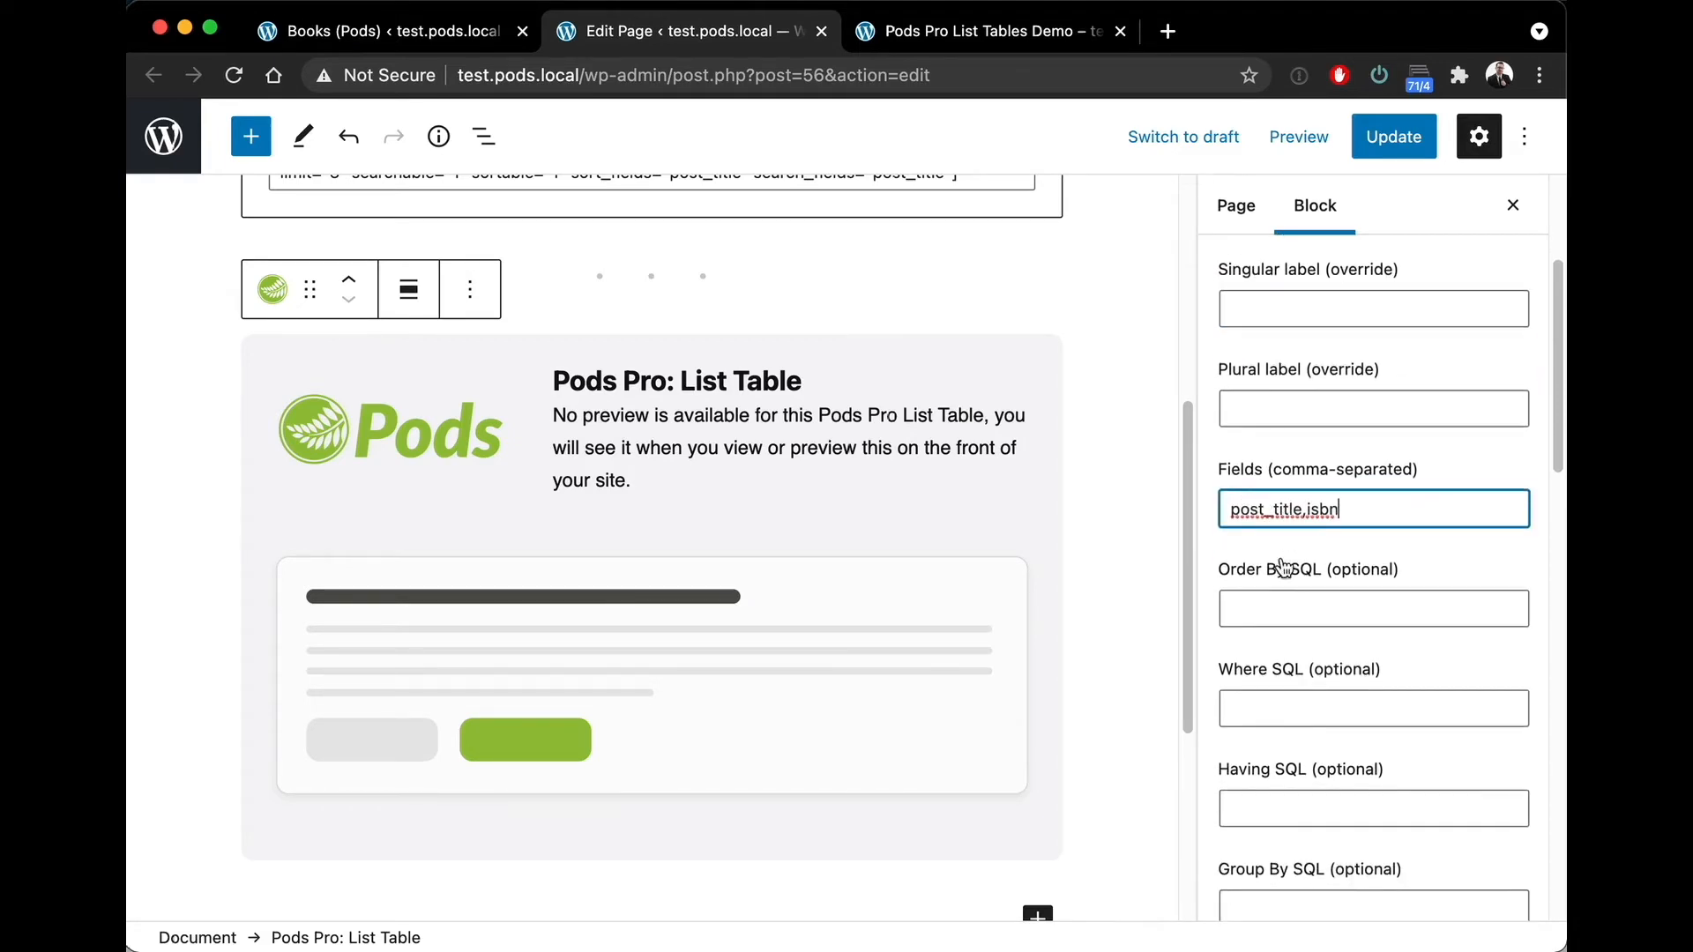
scroll(1283, 567, "down", 3)
scroll(1258, 533, "down", 3)
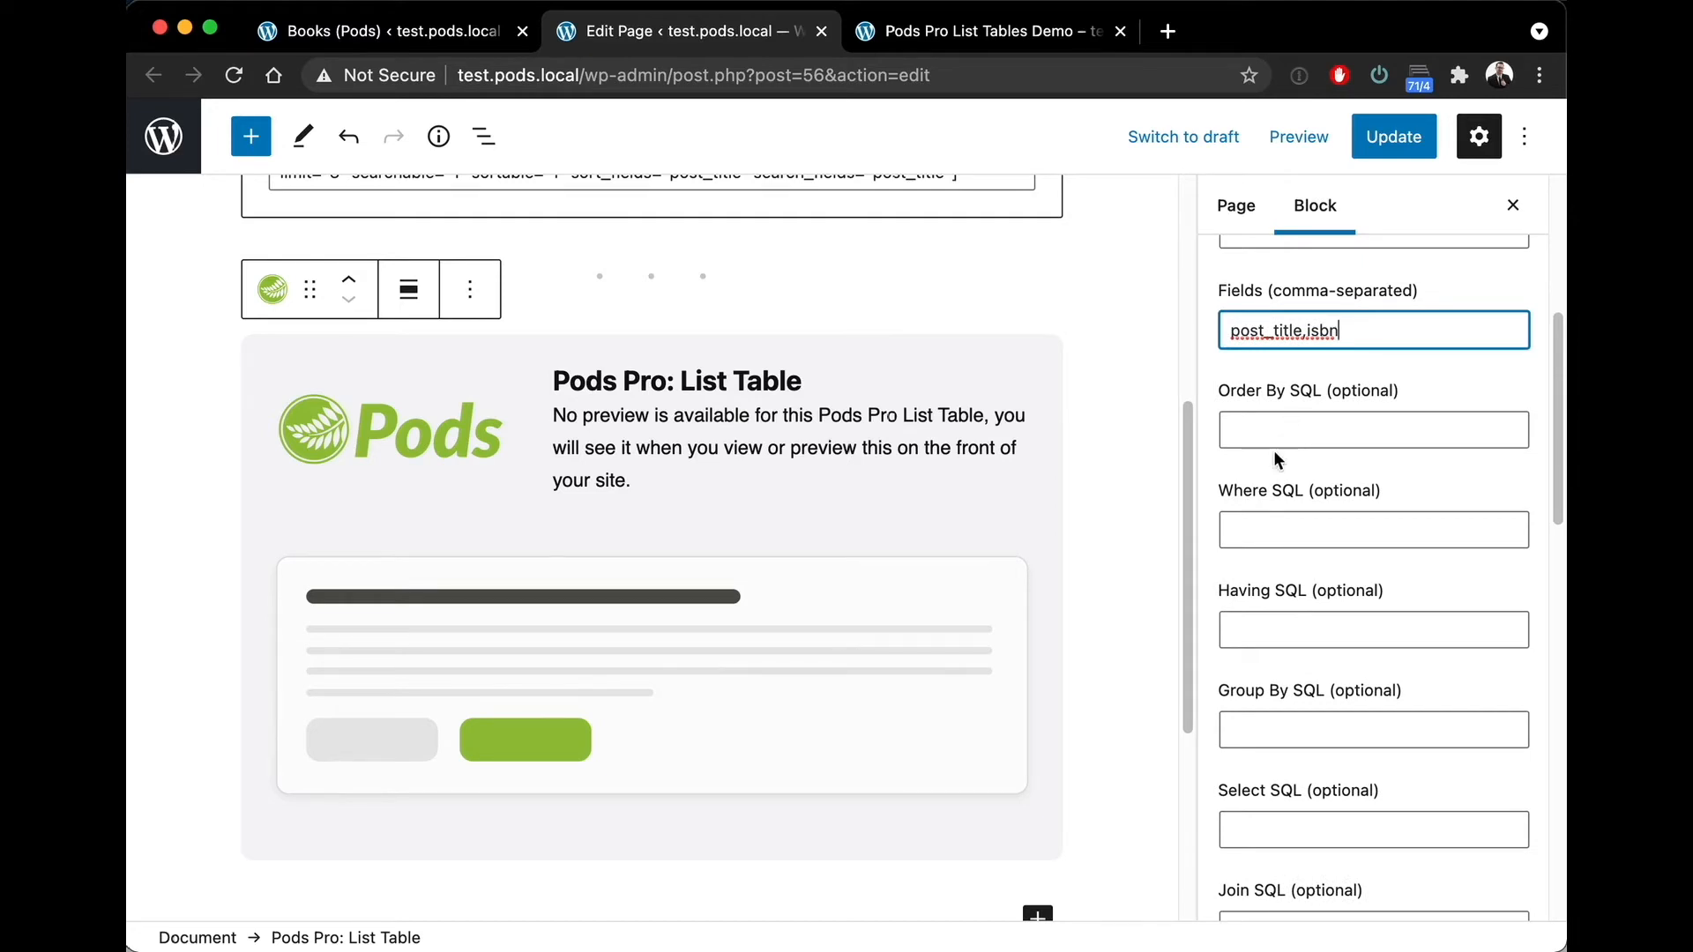
scroll(1277, 459, "down", 2)
scroll(1287, 378, "down", 1)
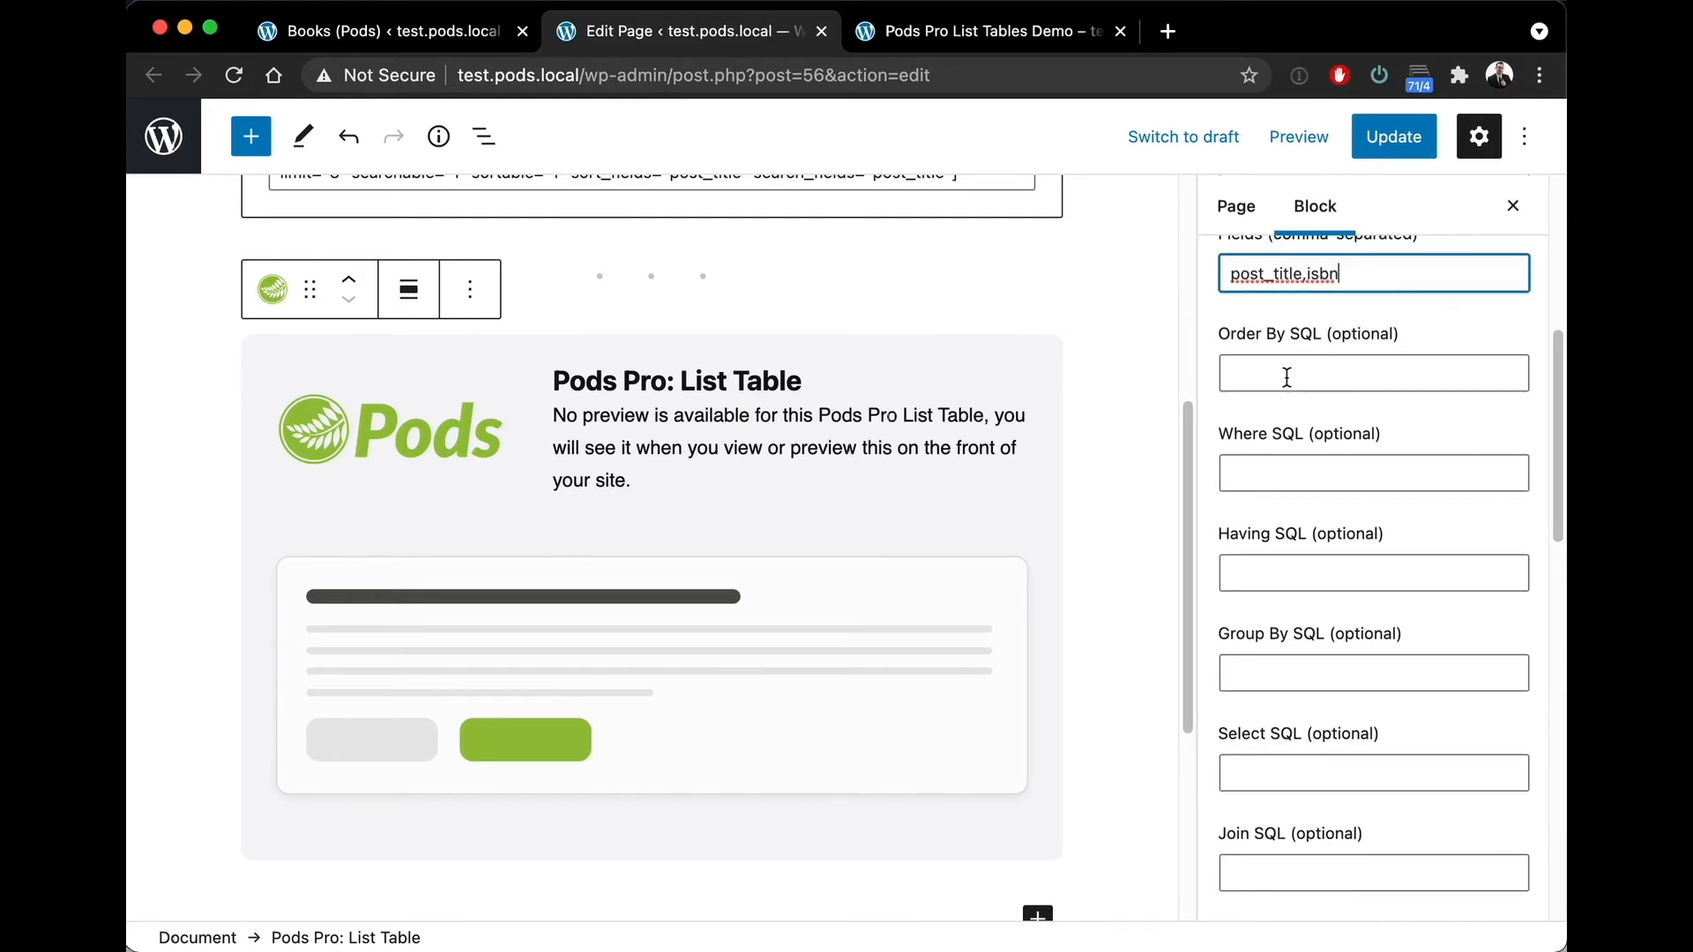
scroll(1259, 485, "down", 2)
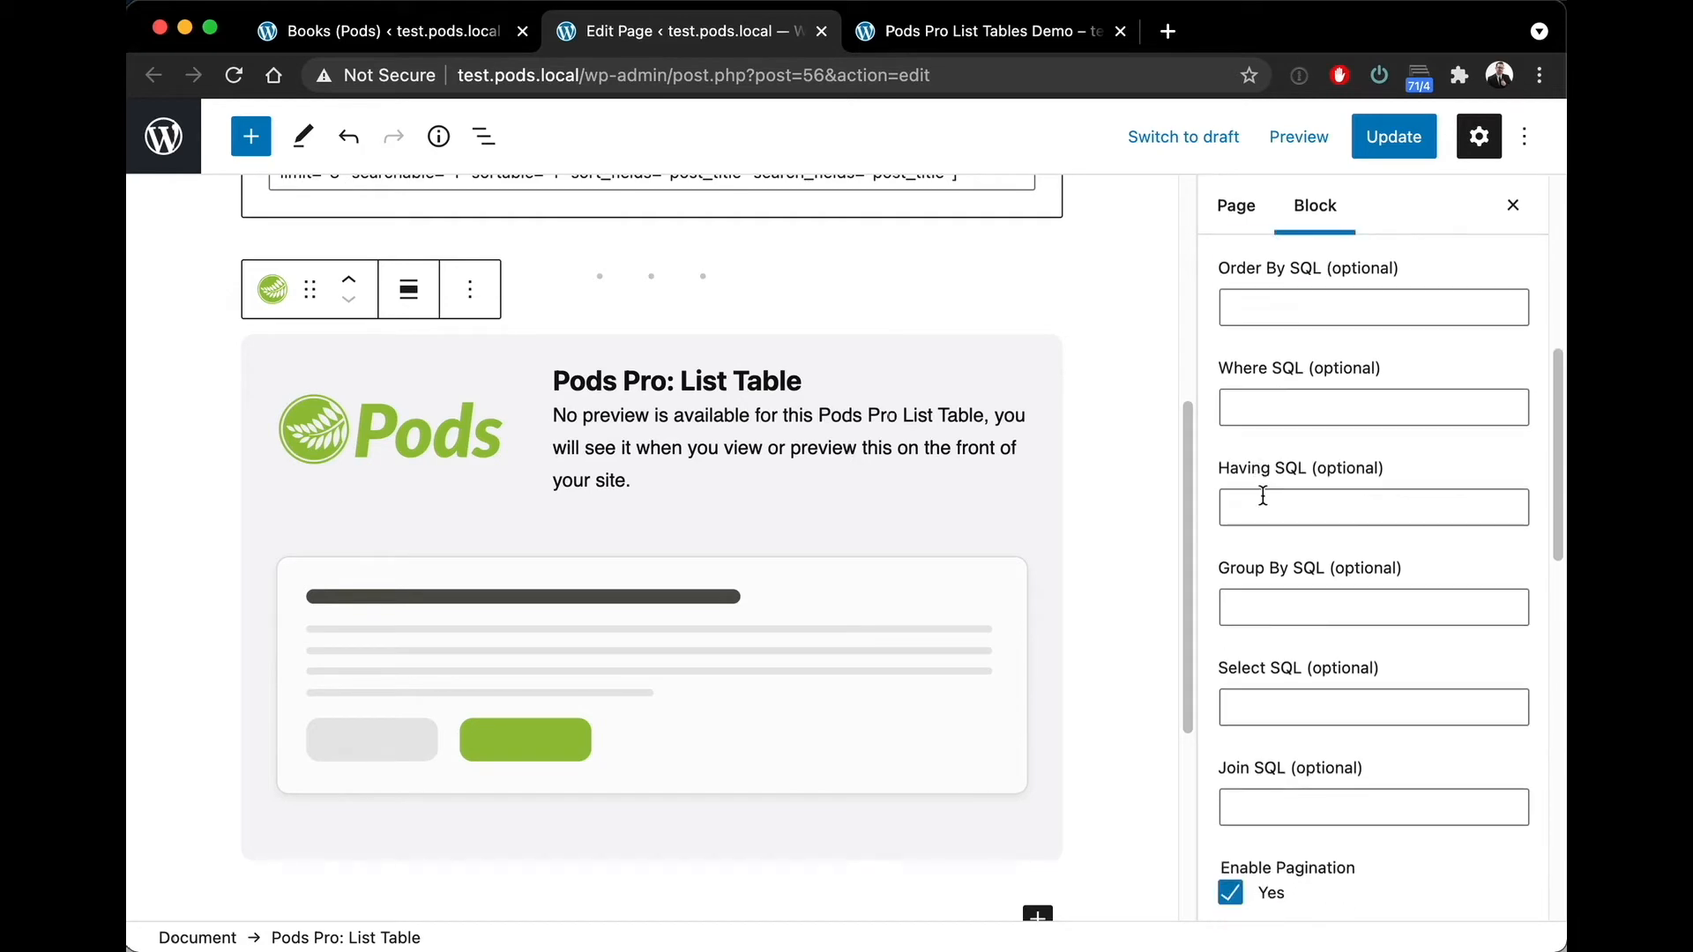
scroll(1263, 494, "down", 1)
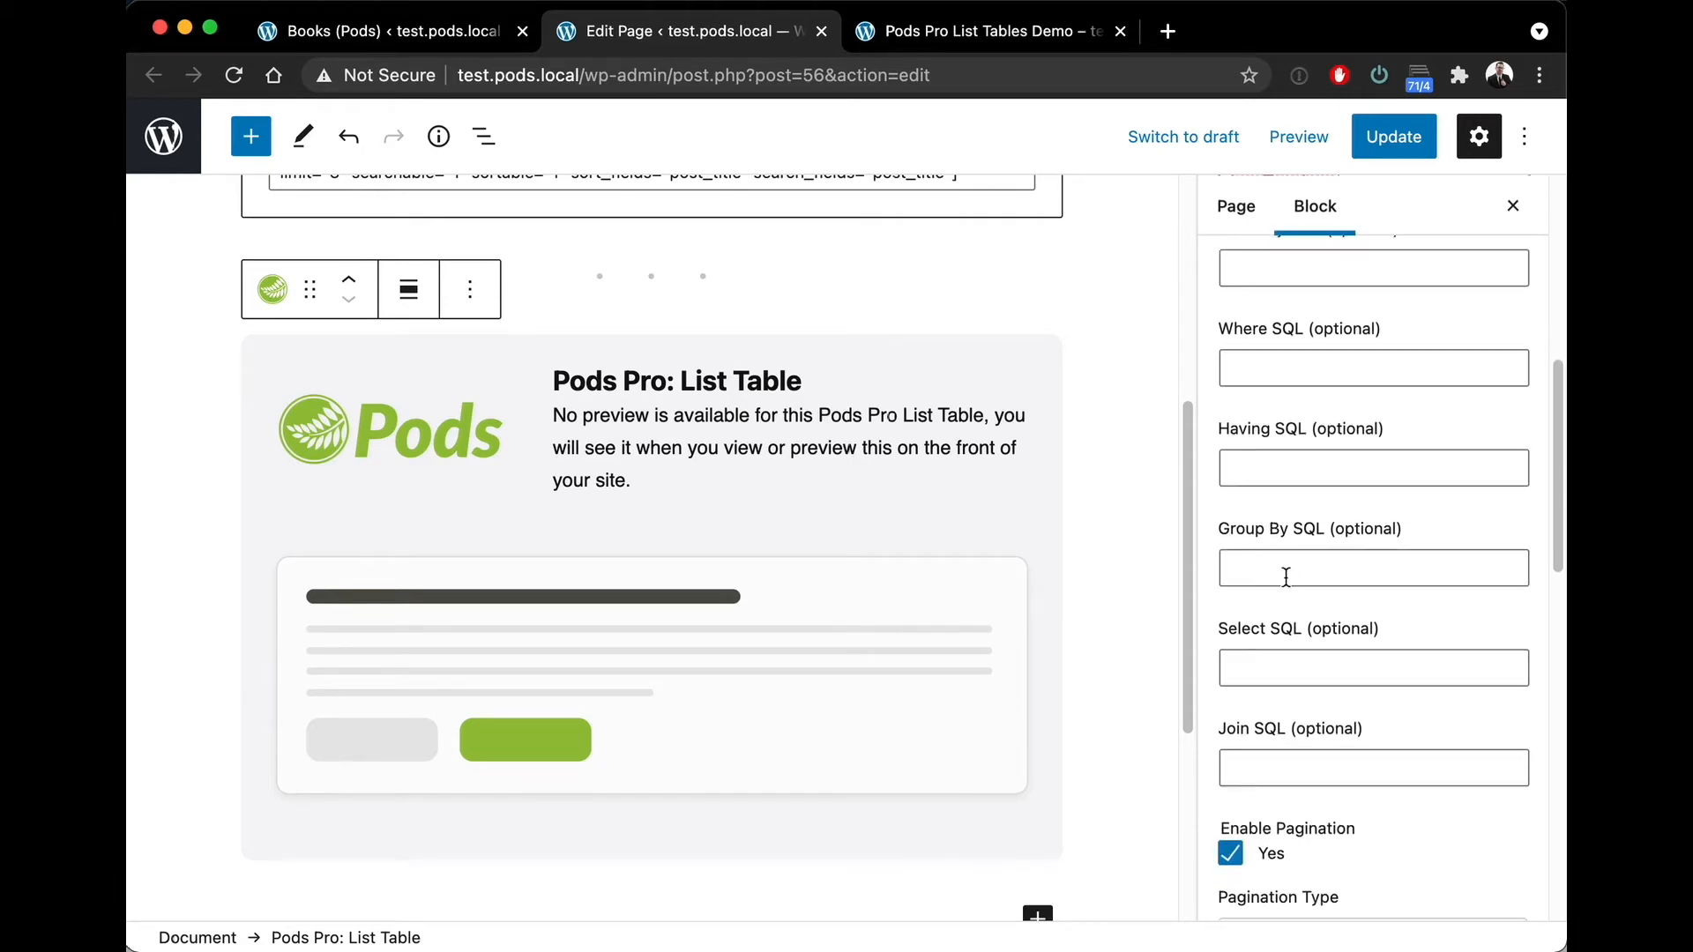
scroll(1283, 581, "down", 2)
scroll(1280, 588, "down", 1)
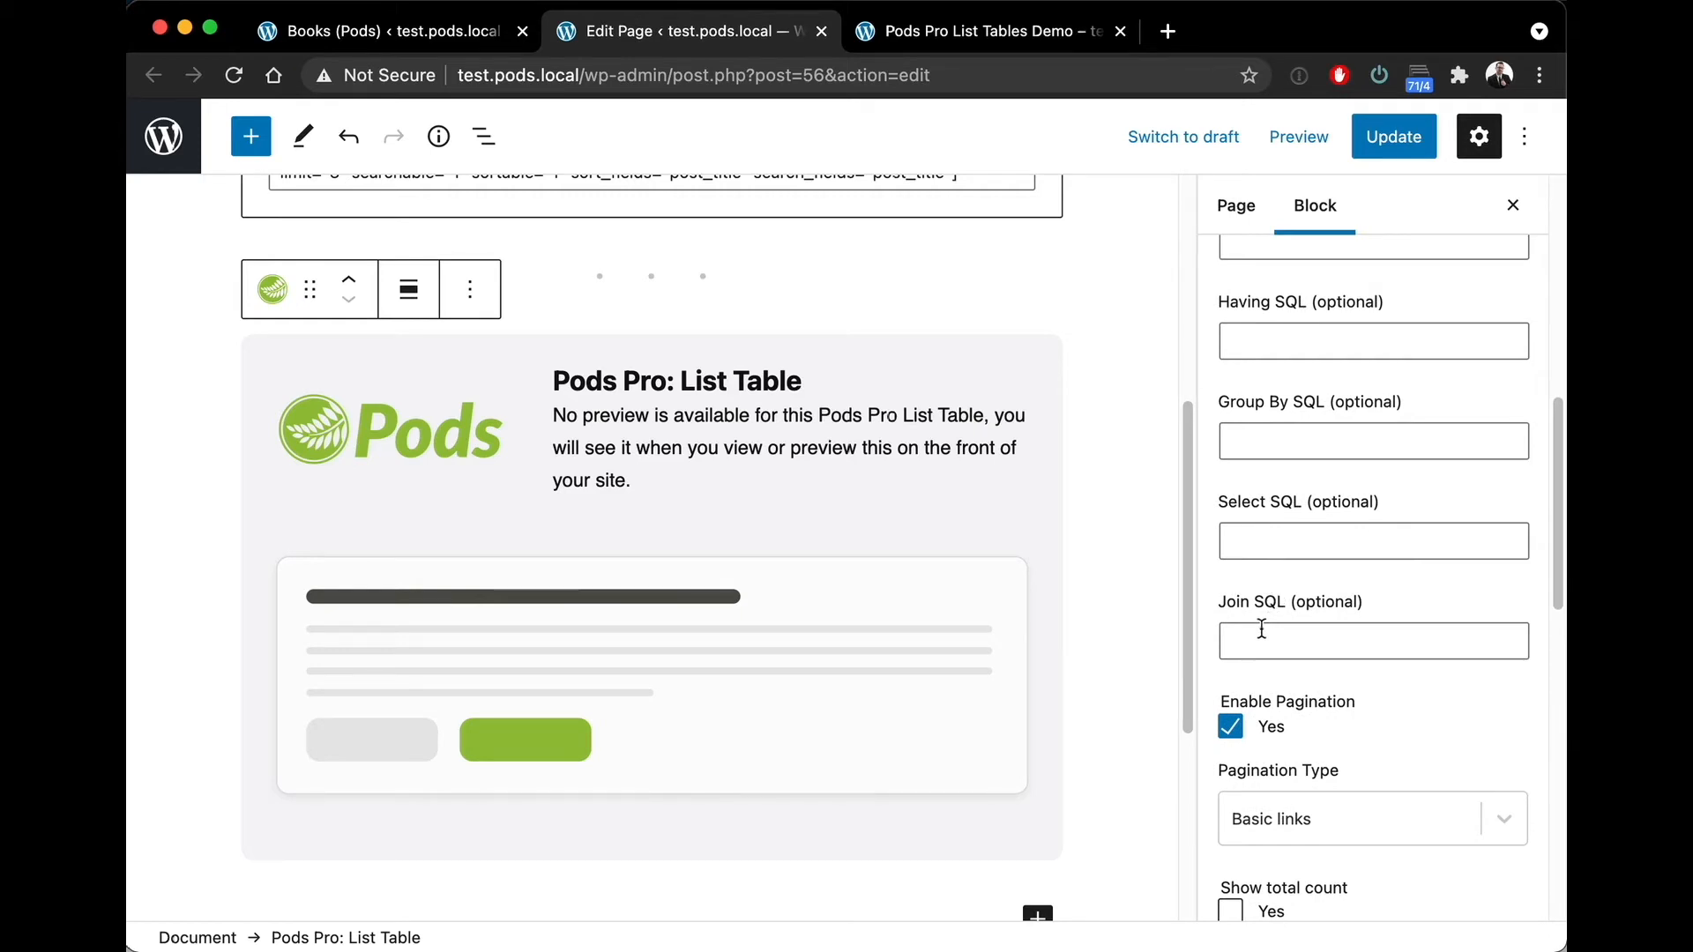
Review the Pagination Type choices of the List Table block, keeping Basic links
scroll(1296, 617, "down", 5)
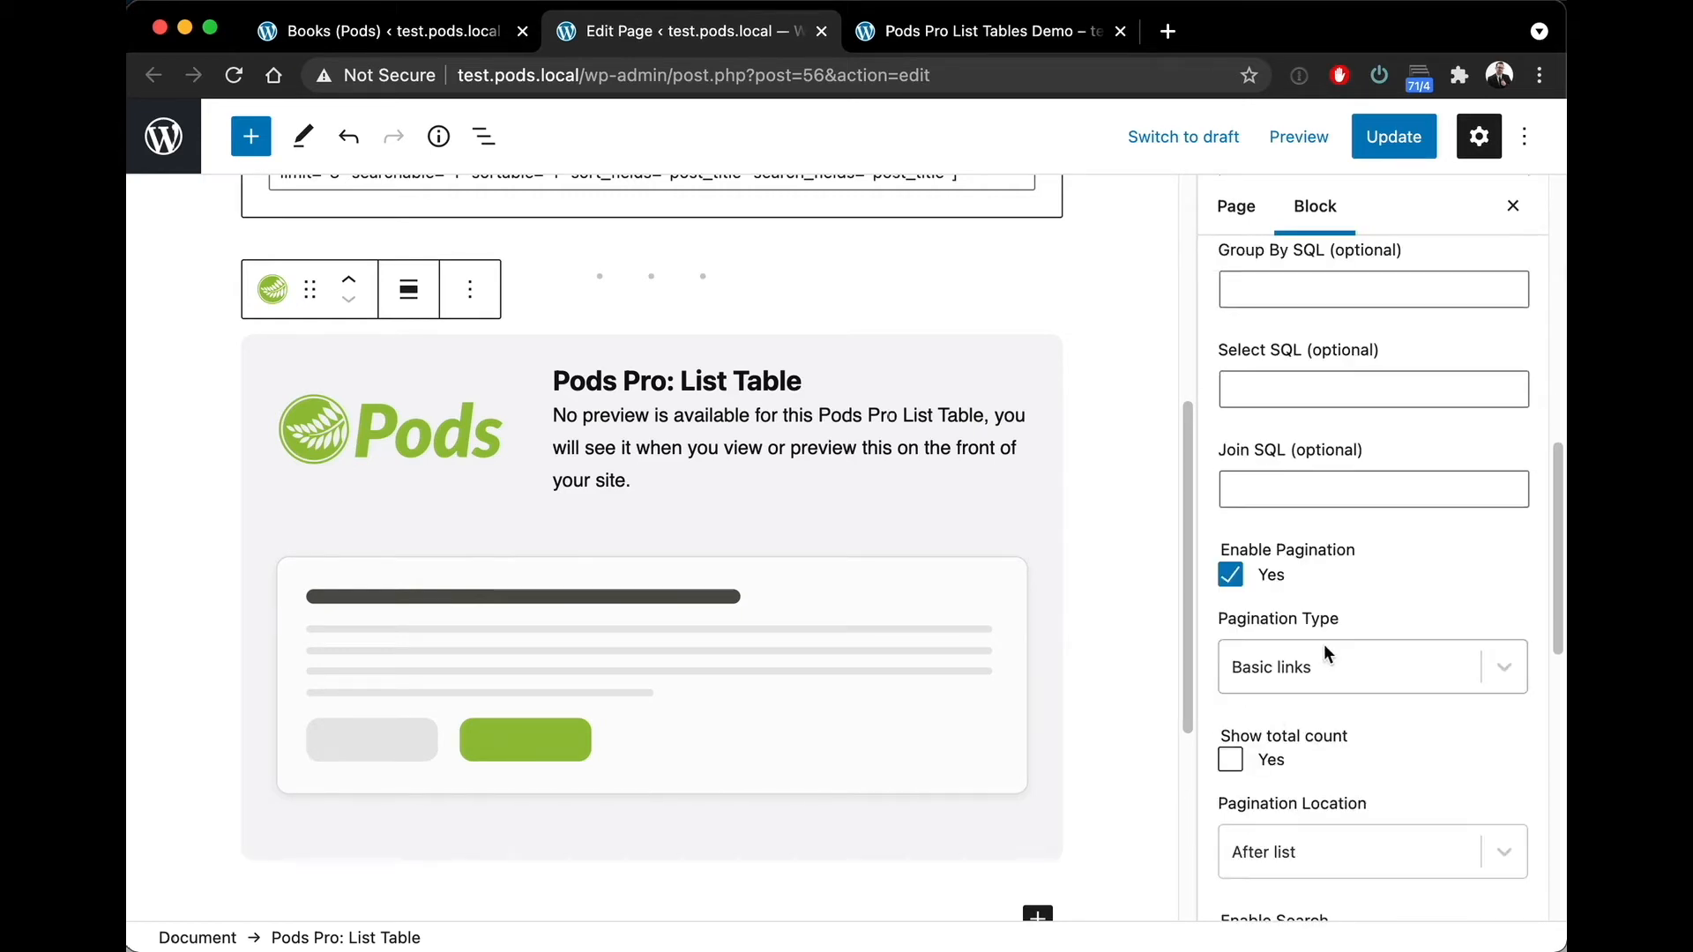
scroll(1271, 542, "down", 3)
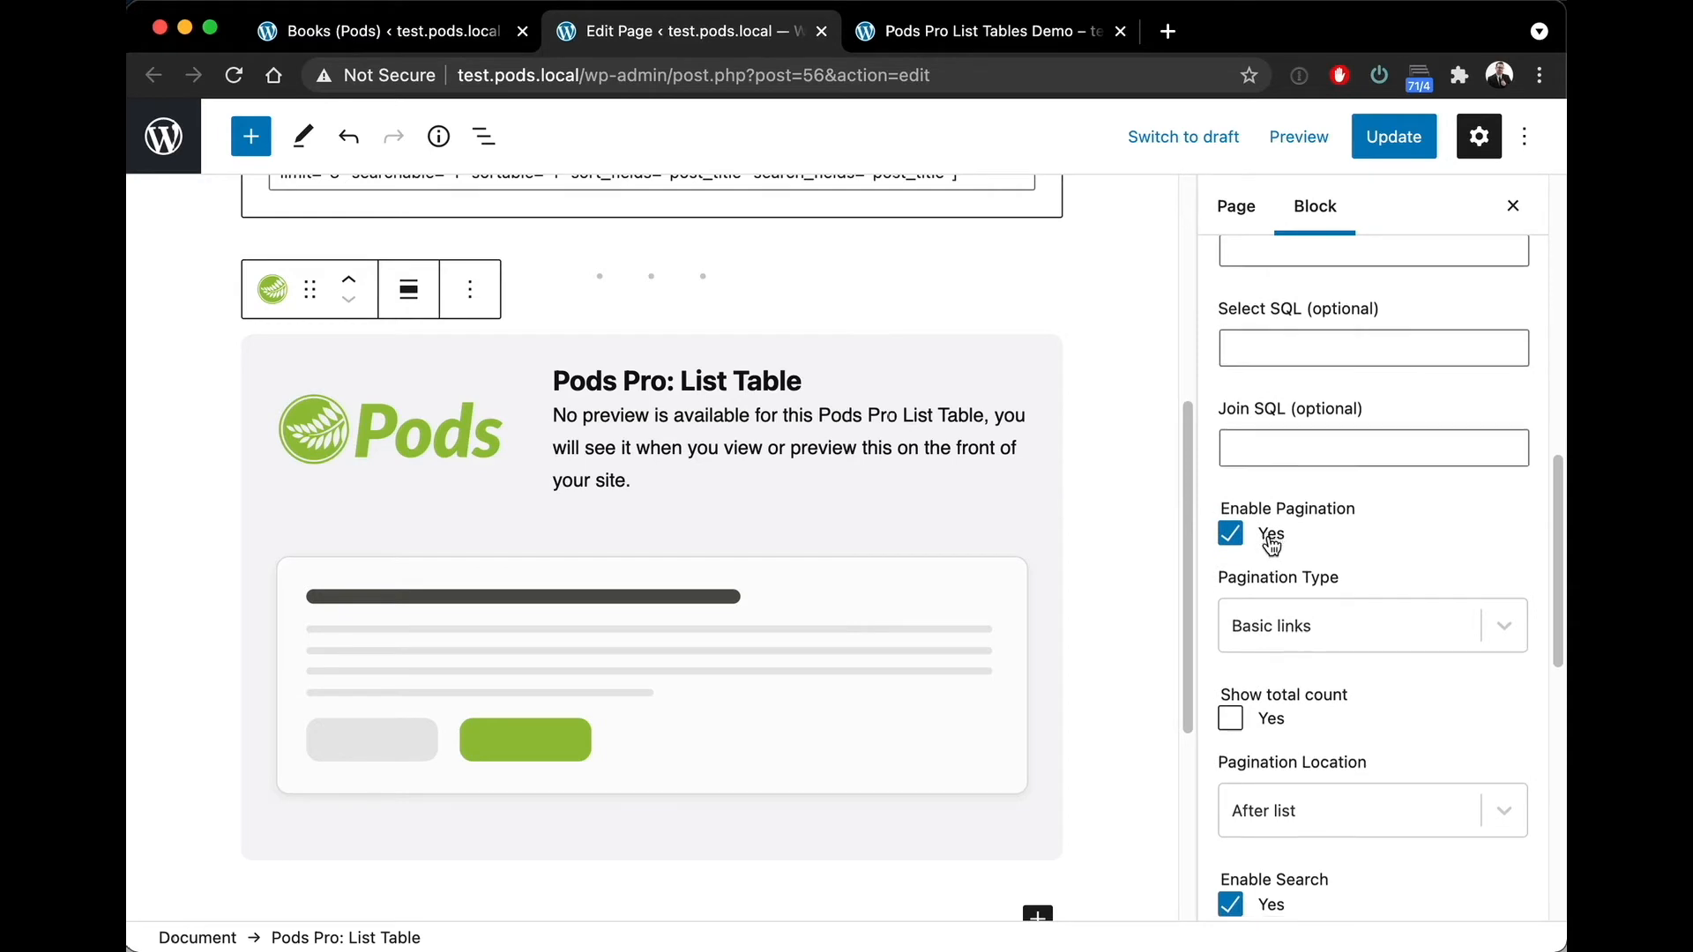
left_click(1399, 498)
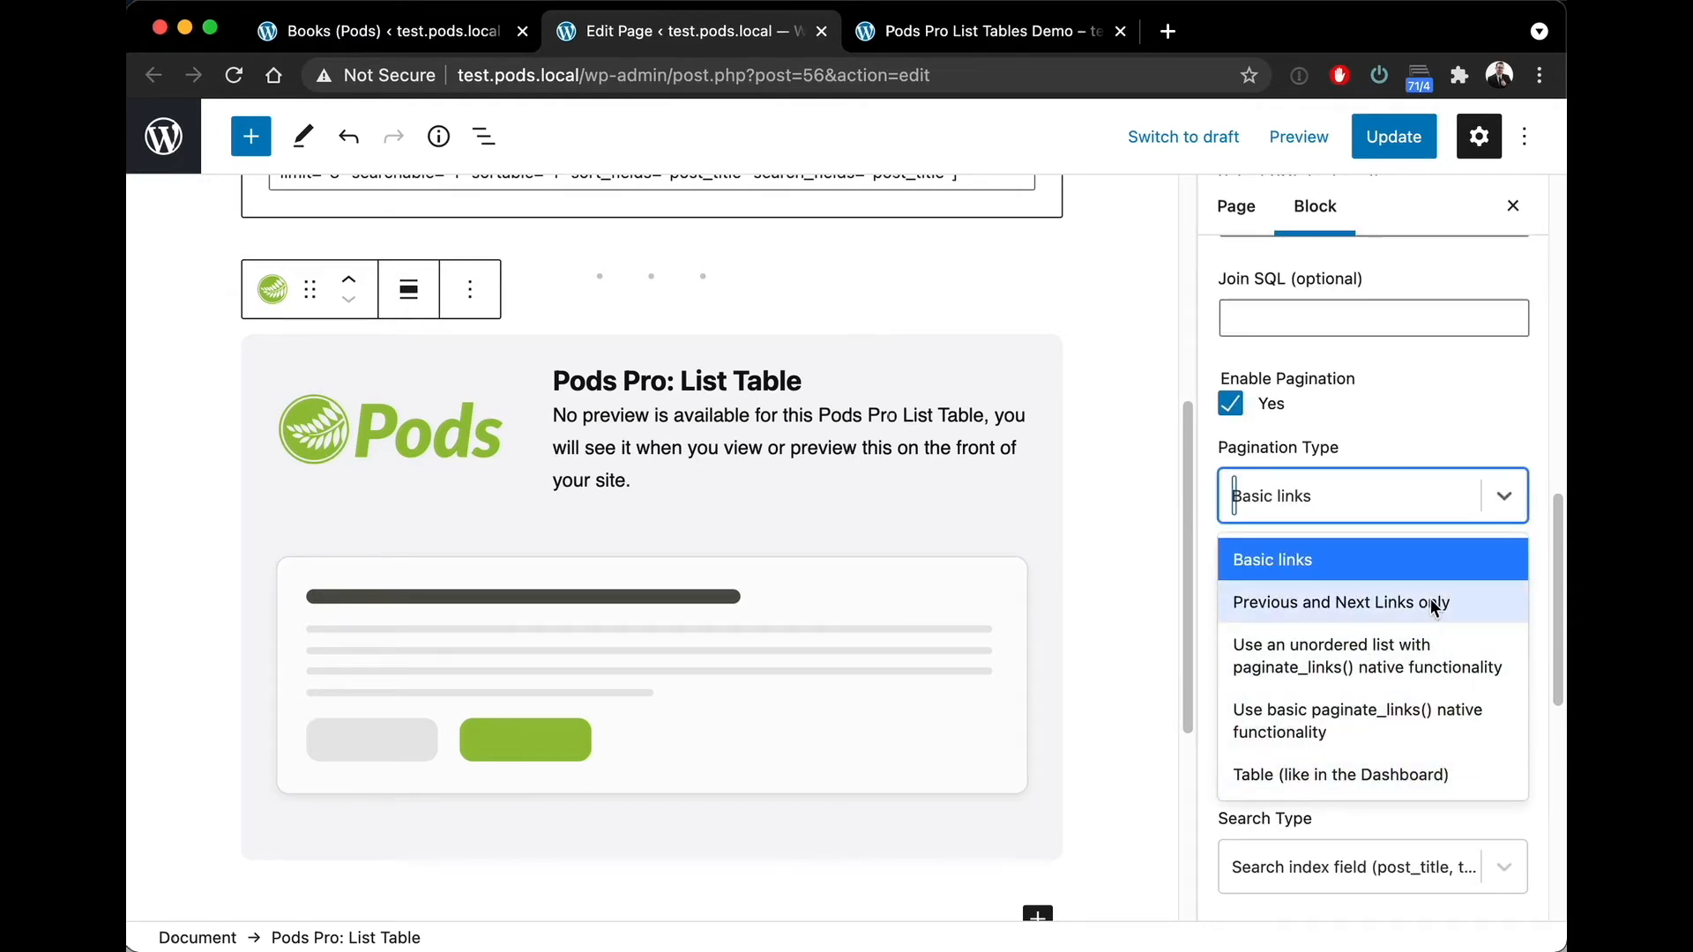
left_click(1362, 488)
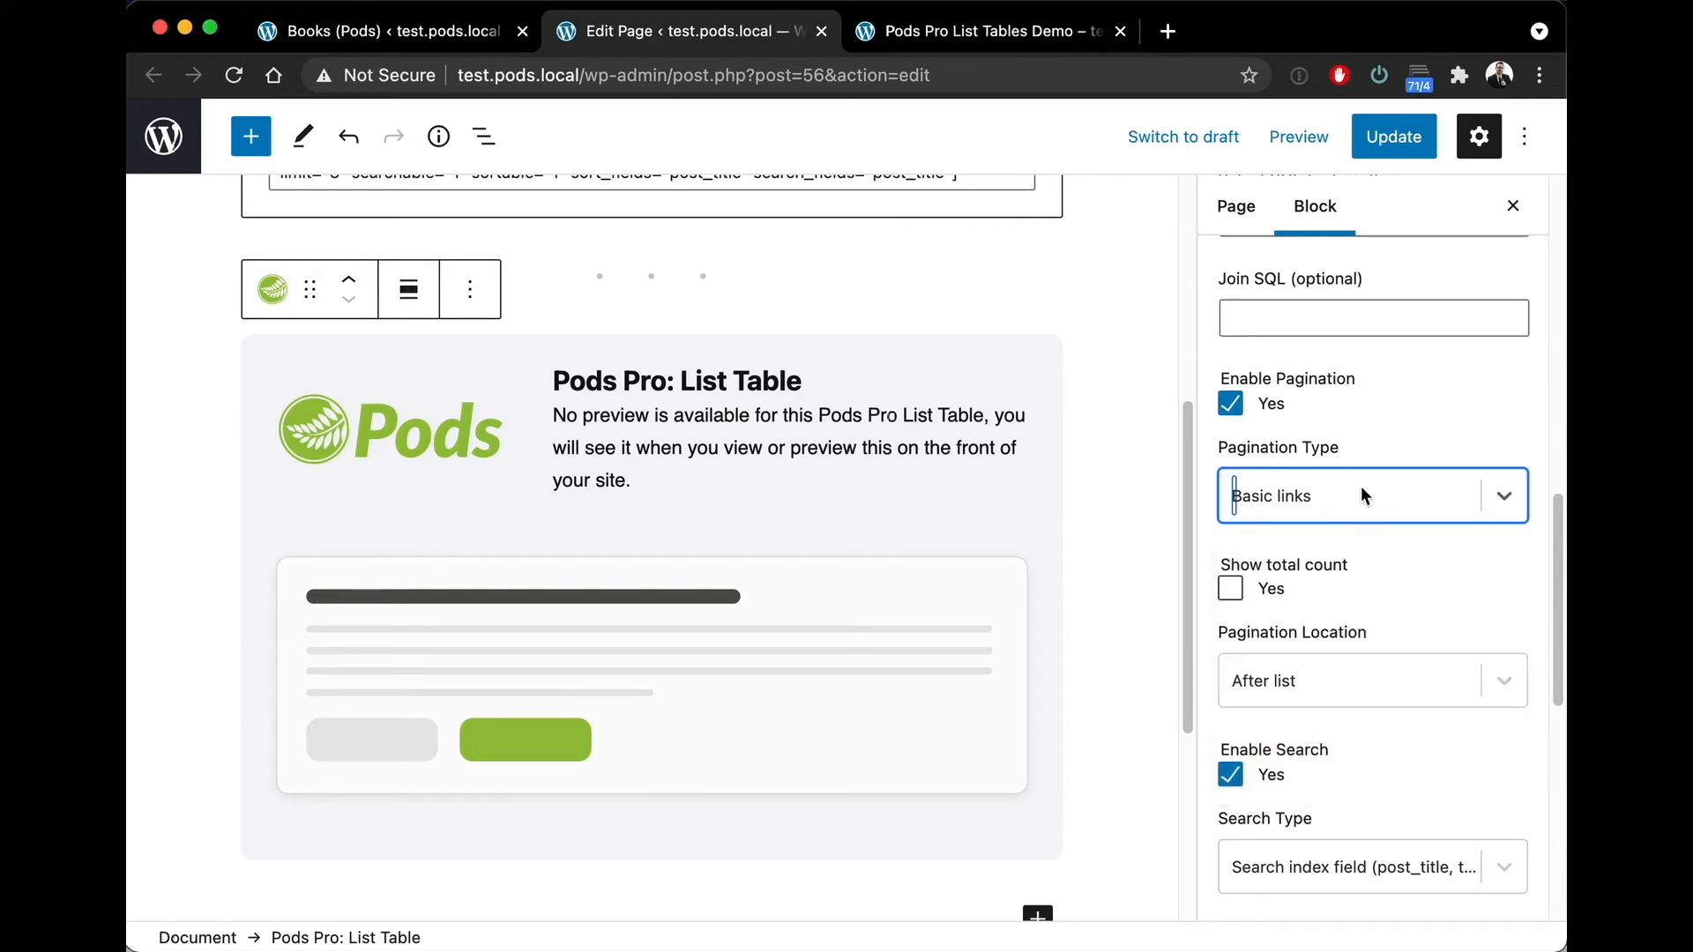
Enable Show total count for the List Table block and review the Pagination Location choices, keeping After list
scroll(1349, 520, "down", 1)
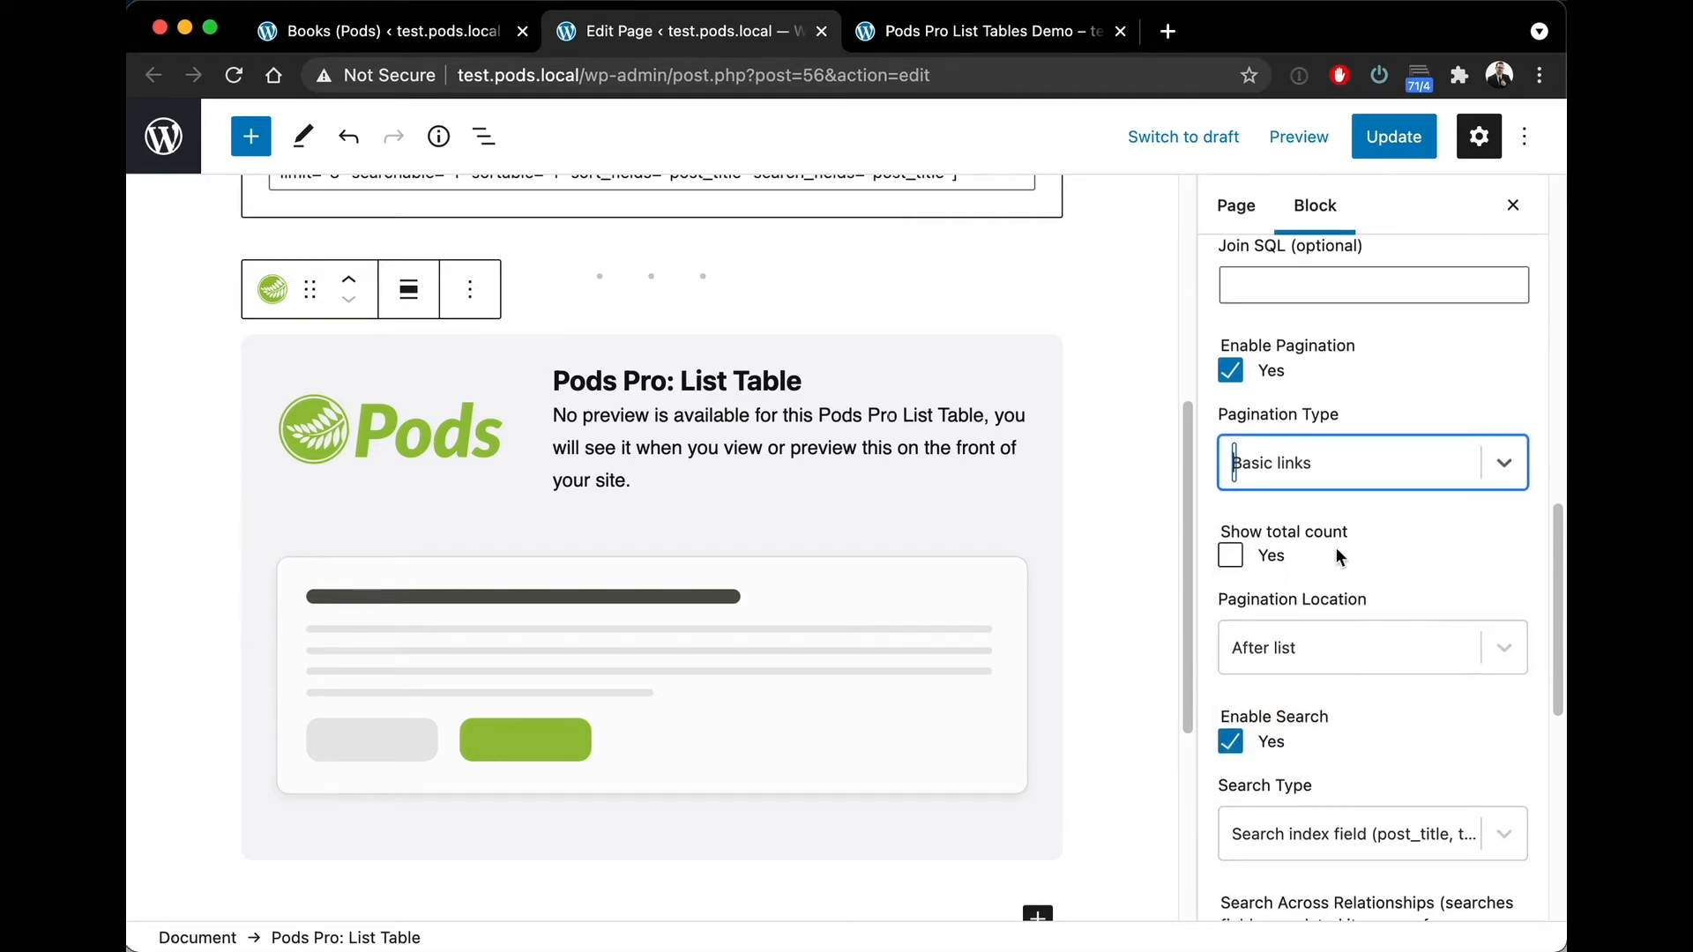
left_click(1235, 557)
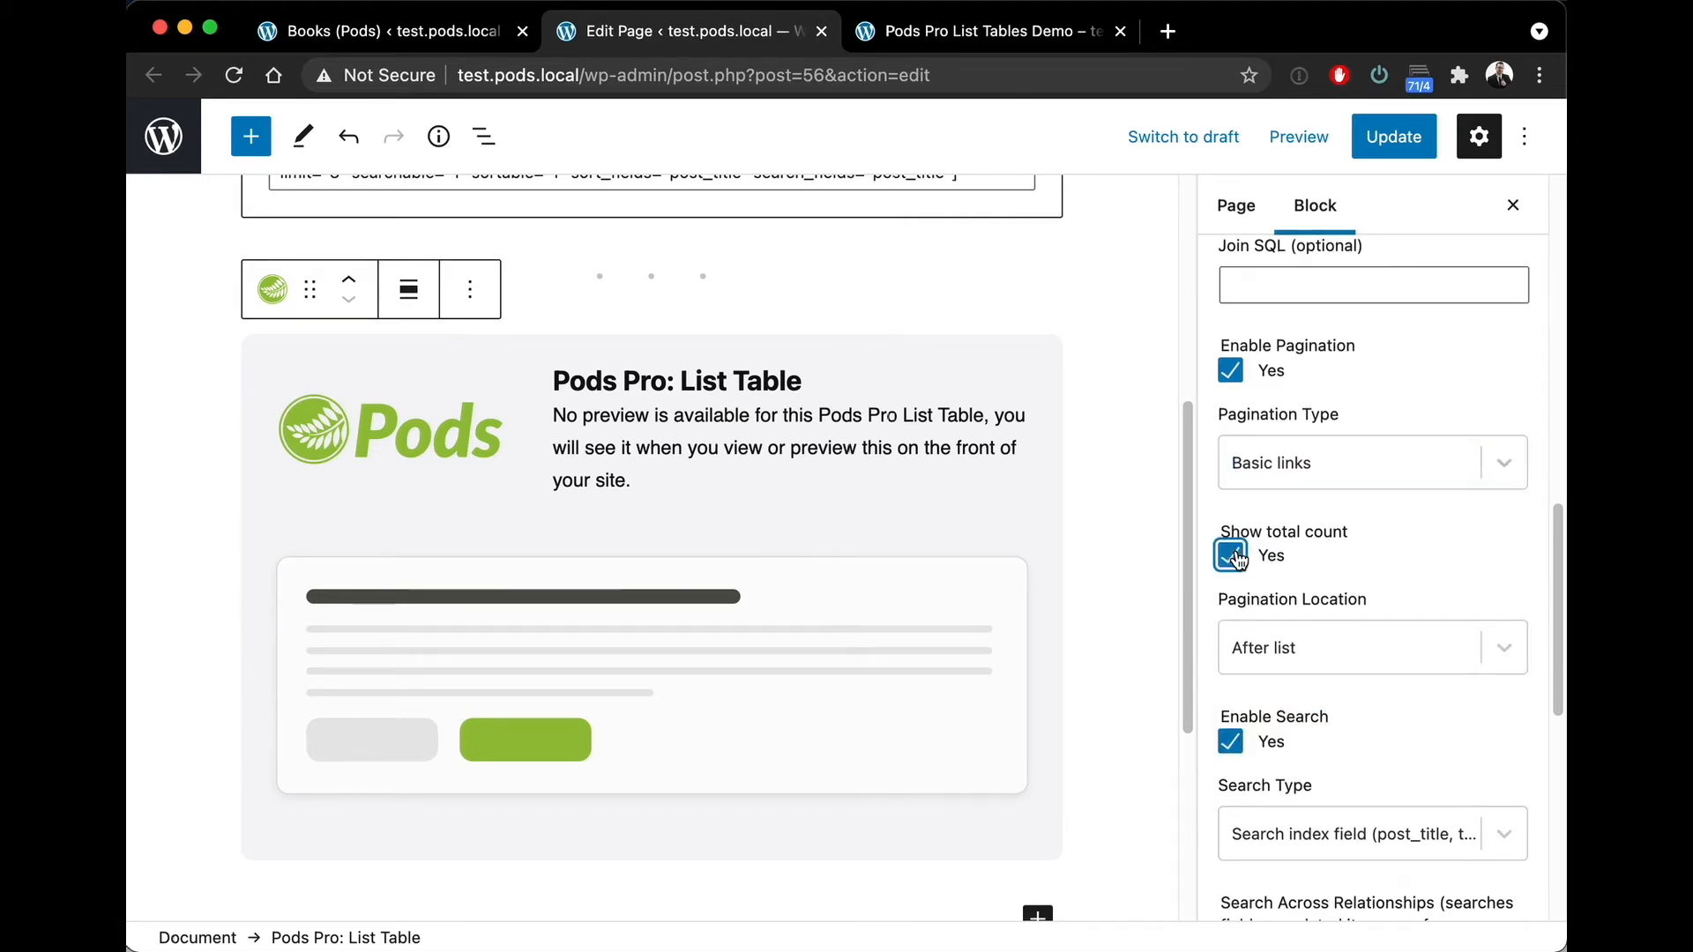
scroll(1389, 596, "down", 1)
left_click(1371, 596)
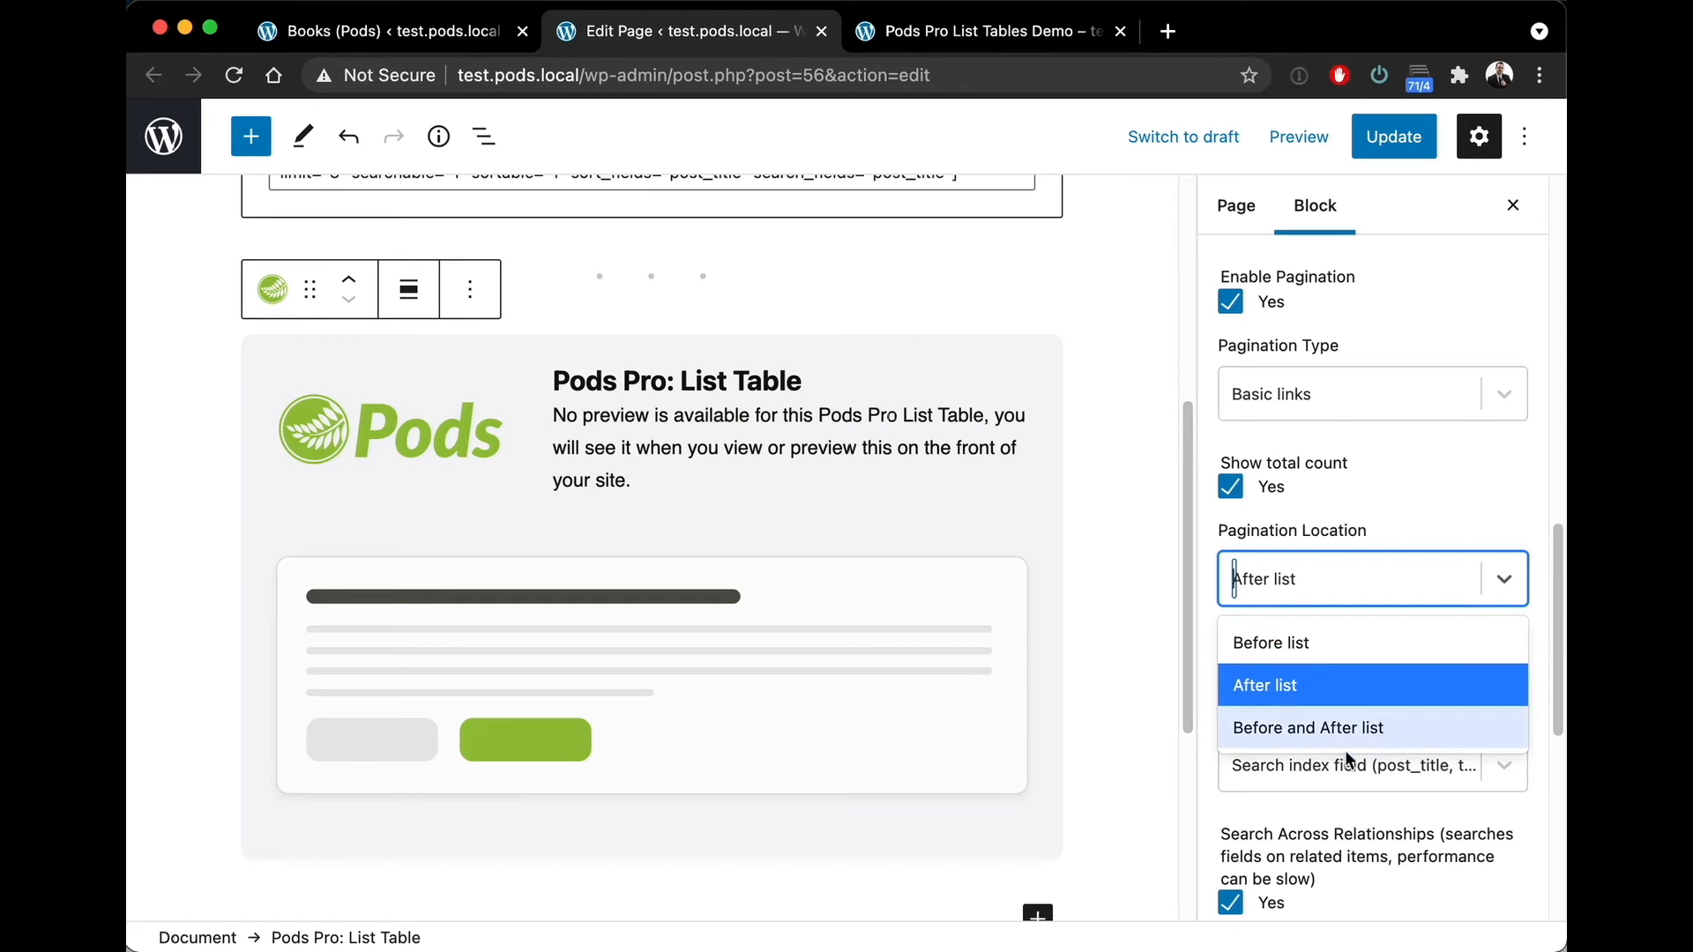
left_click(1352, 573)
Review the Search Type choices, keeping Search index field (post_title, term_name, etc)
scroll(1347, 580, "down", 2)
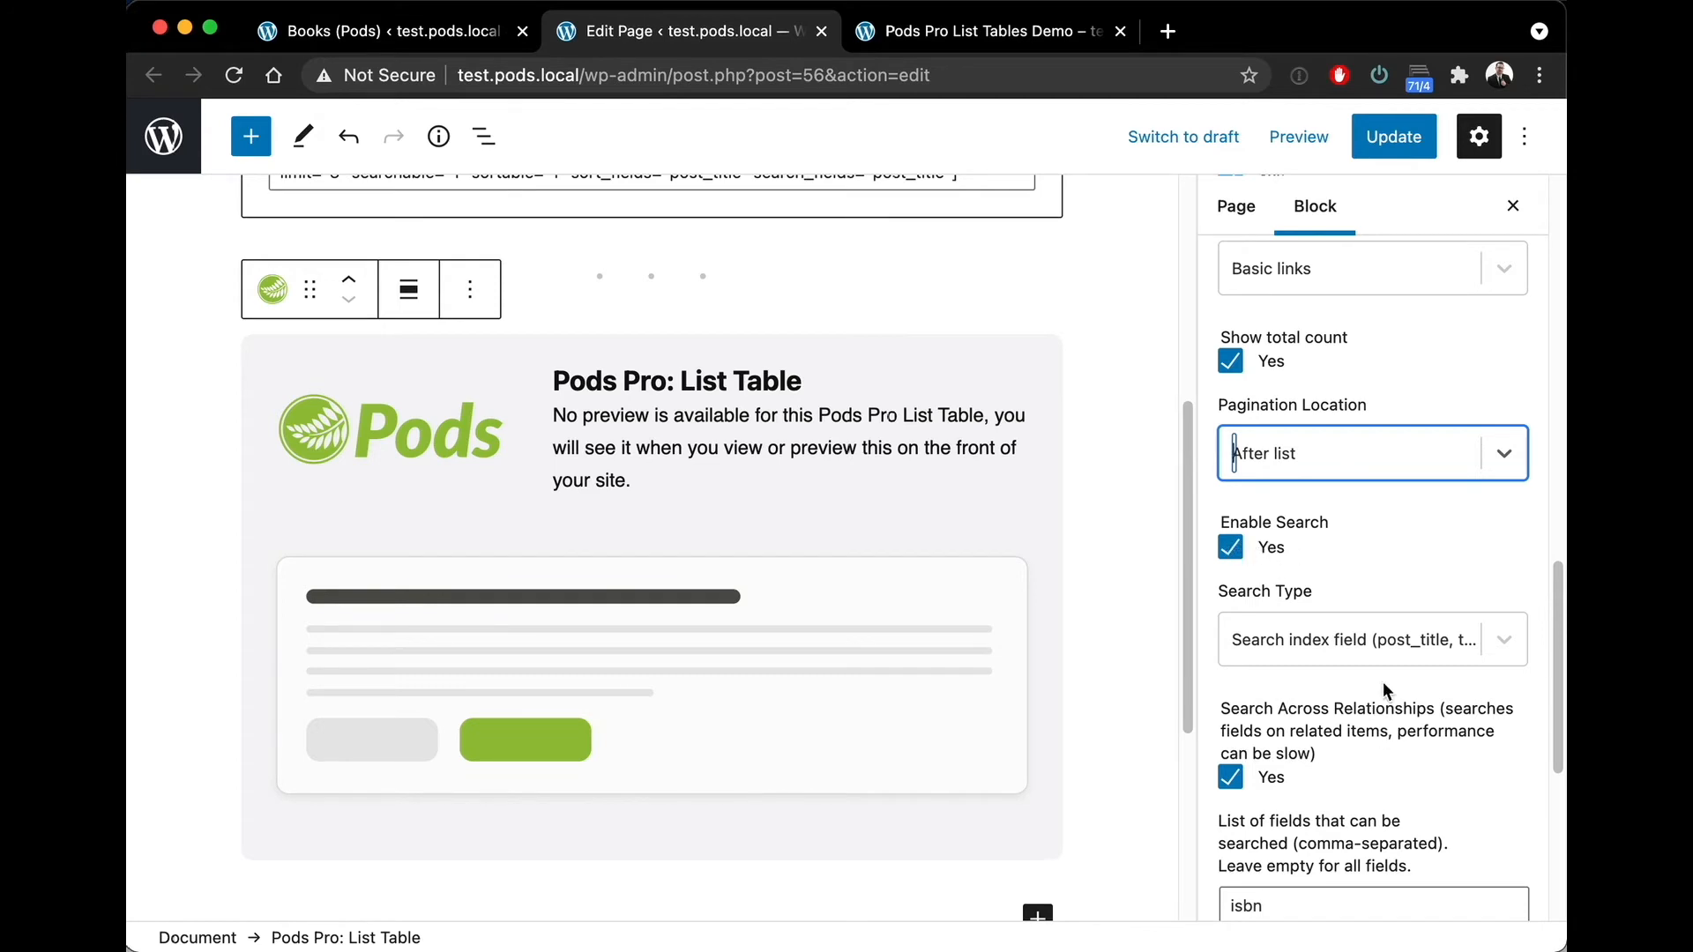
left_click(1400, 644)
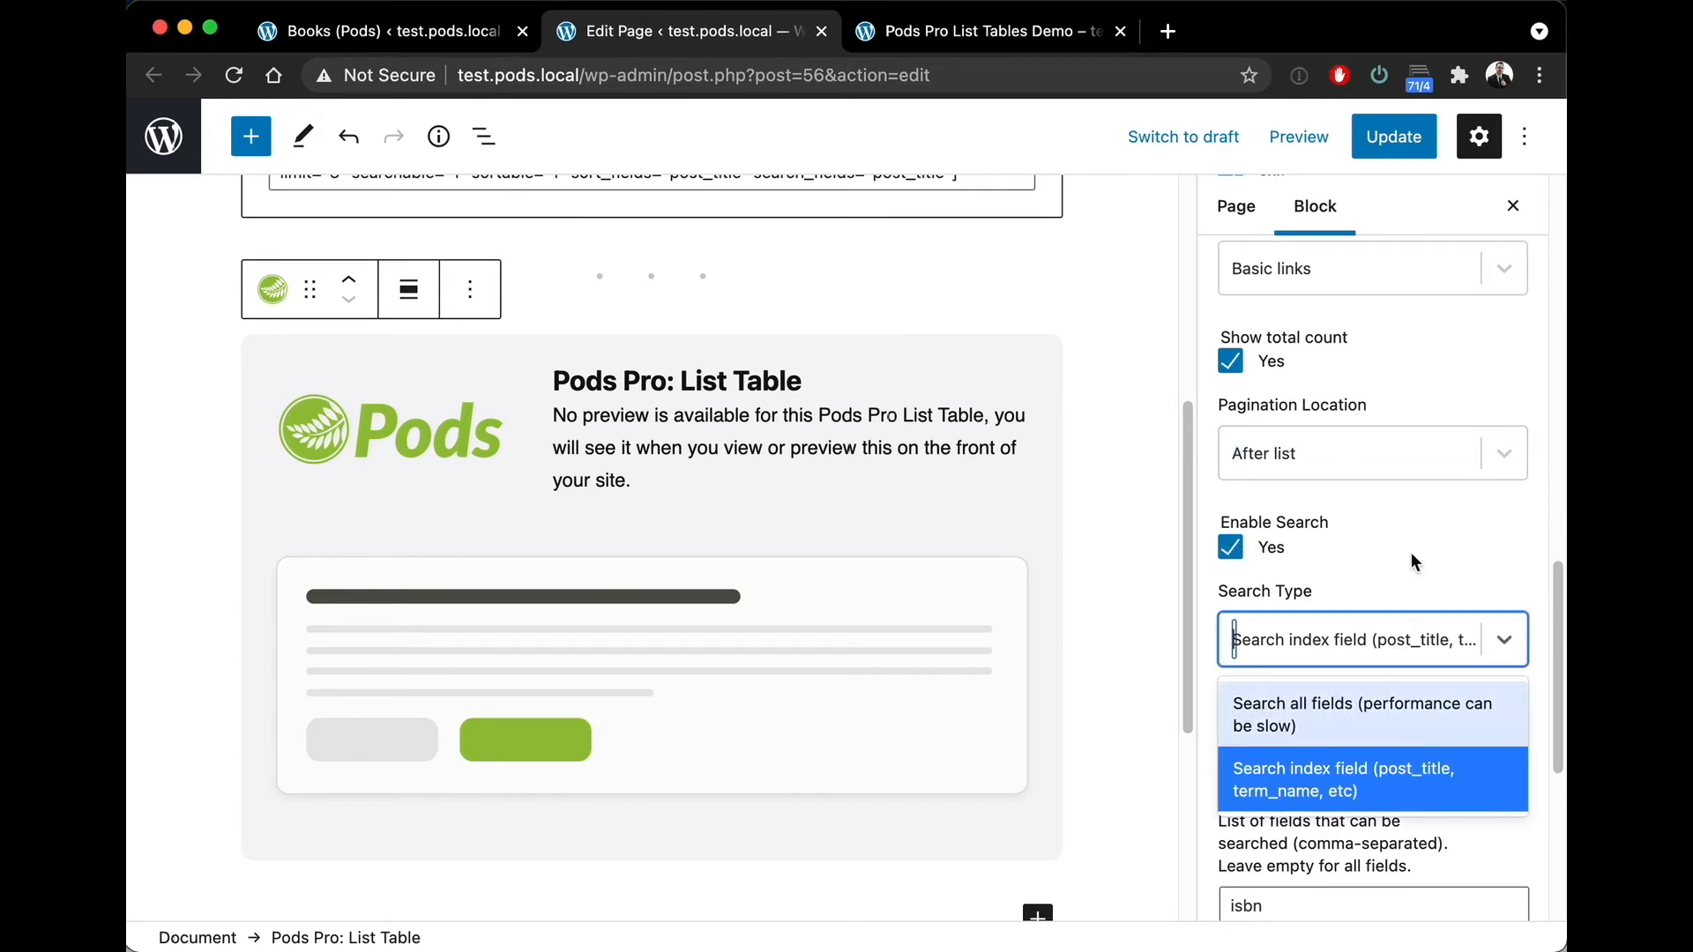
left_click(1411, 759)
Review the remaining search, sorting and limit settings, and highlight isbn in the list of searchable fields
scroll(1405, 564, "down", 3)
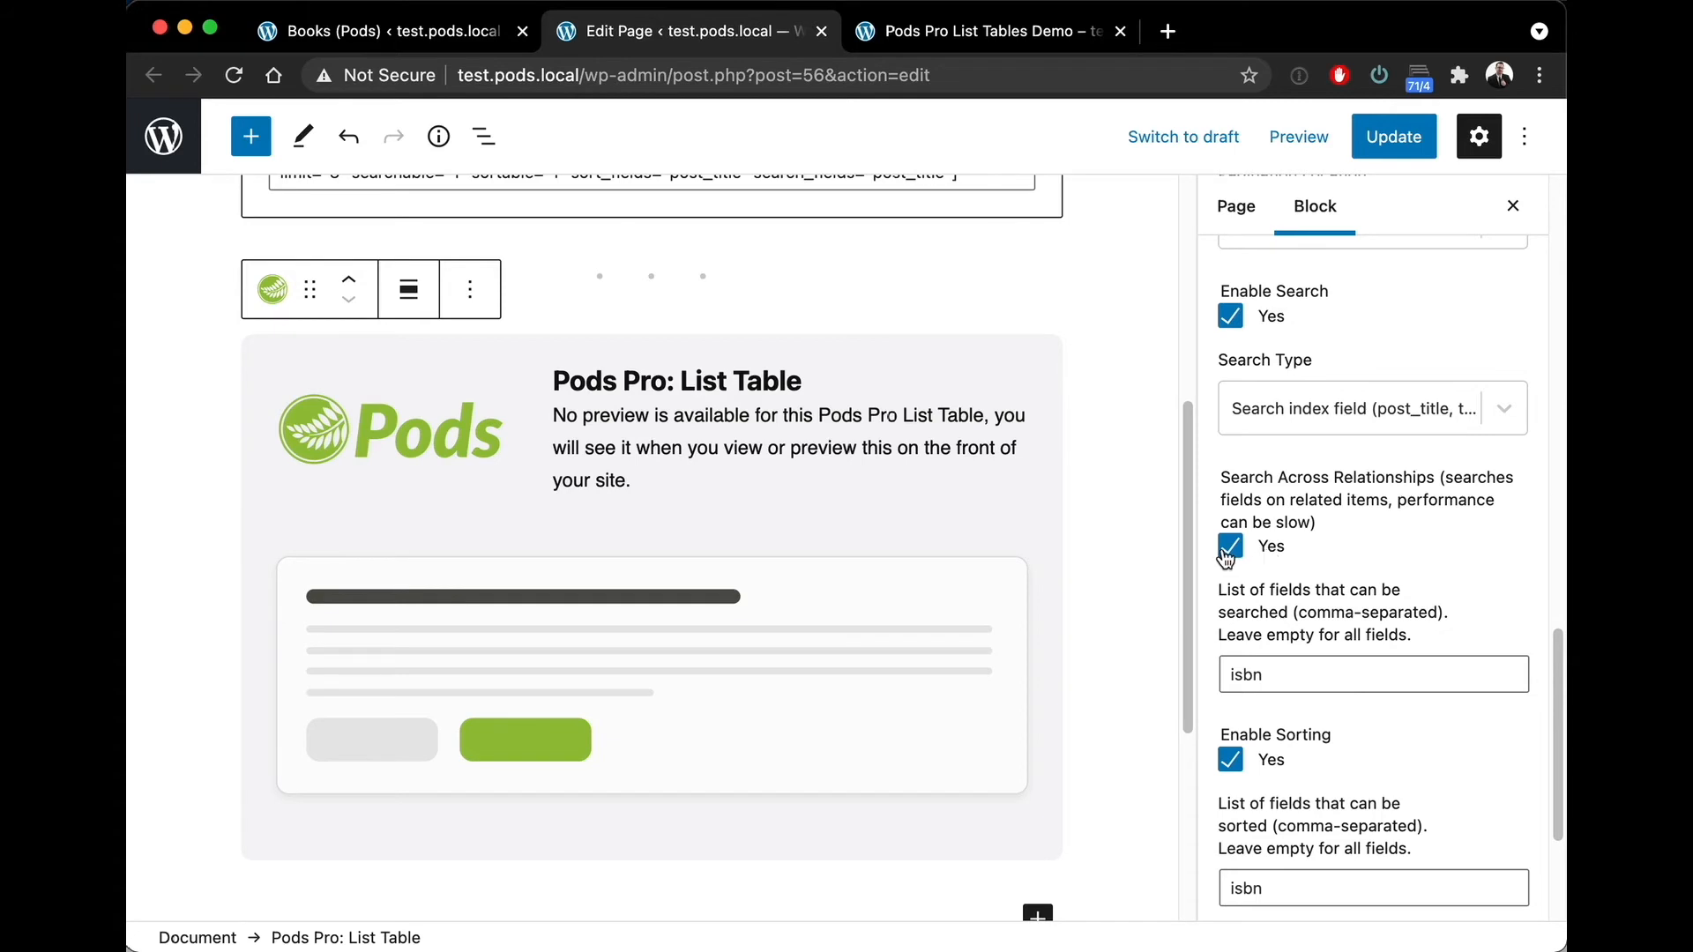
scroll(1378, 653, "down", 5)
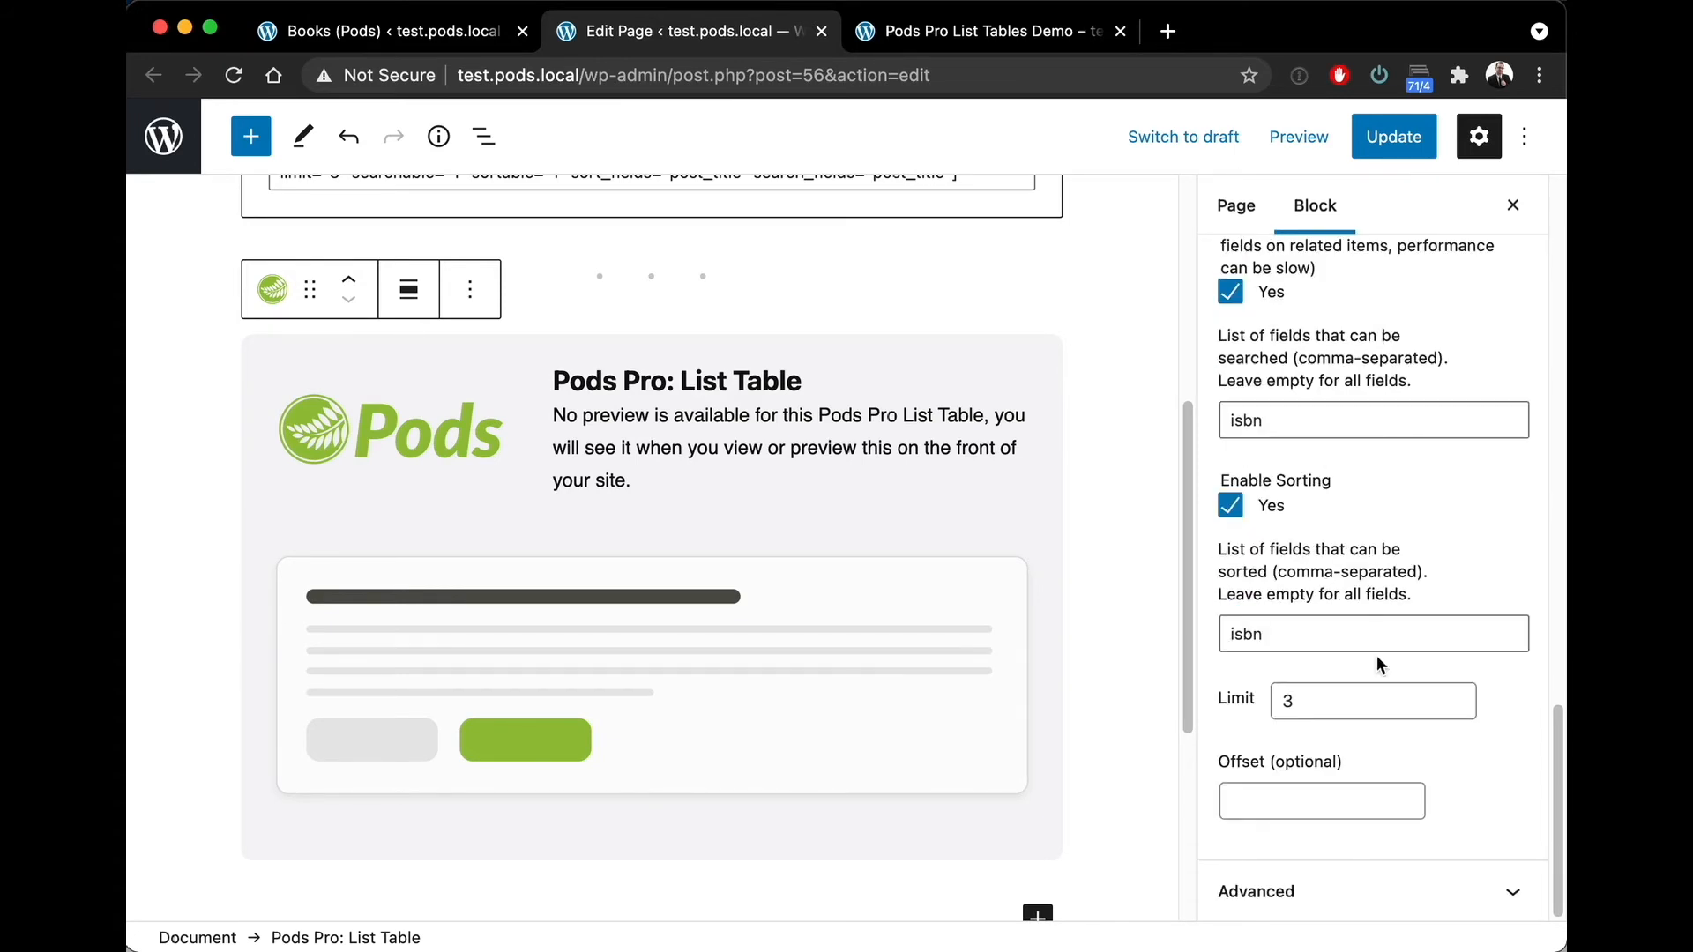
double_click(1335, 416)
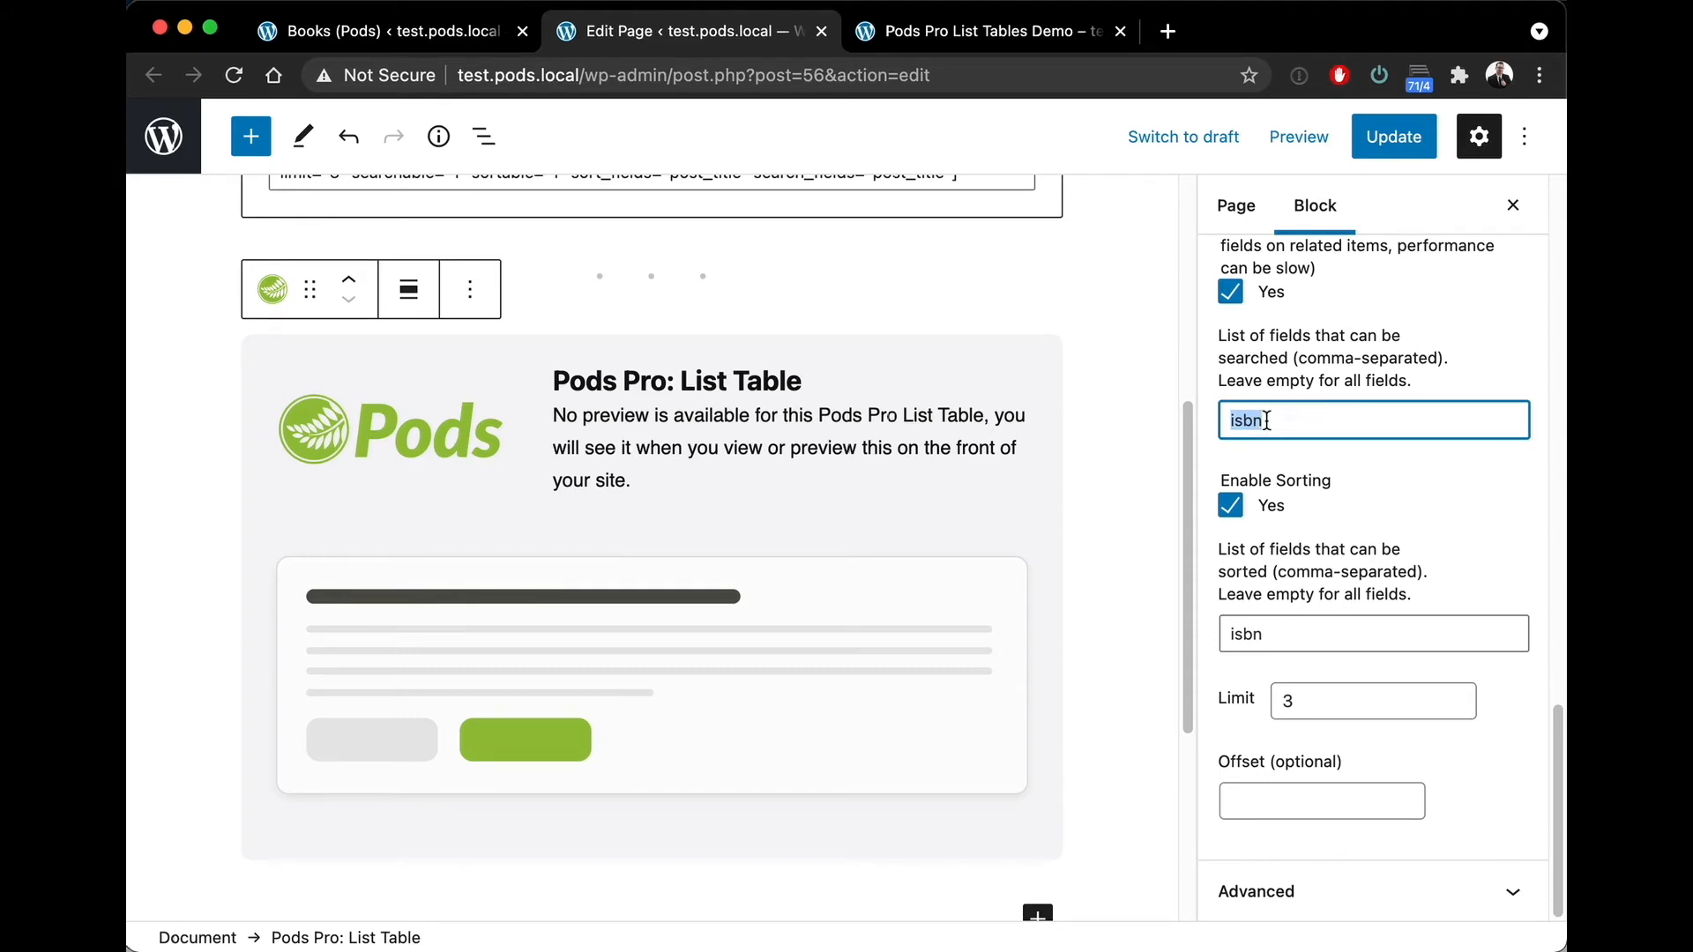
Review the List Table block's searchable fields, sortable fields, Limit and optional Offset settings
left_click(1267, 418)
double_click(1293, 636)
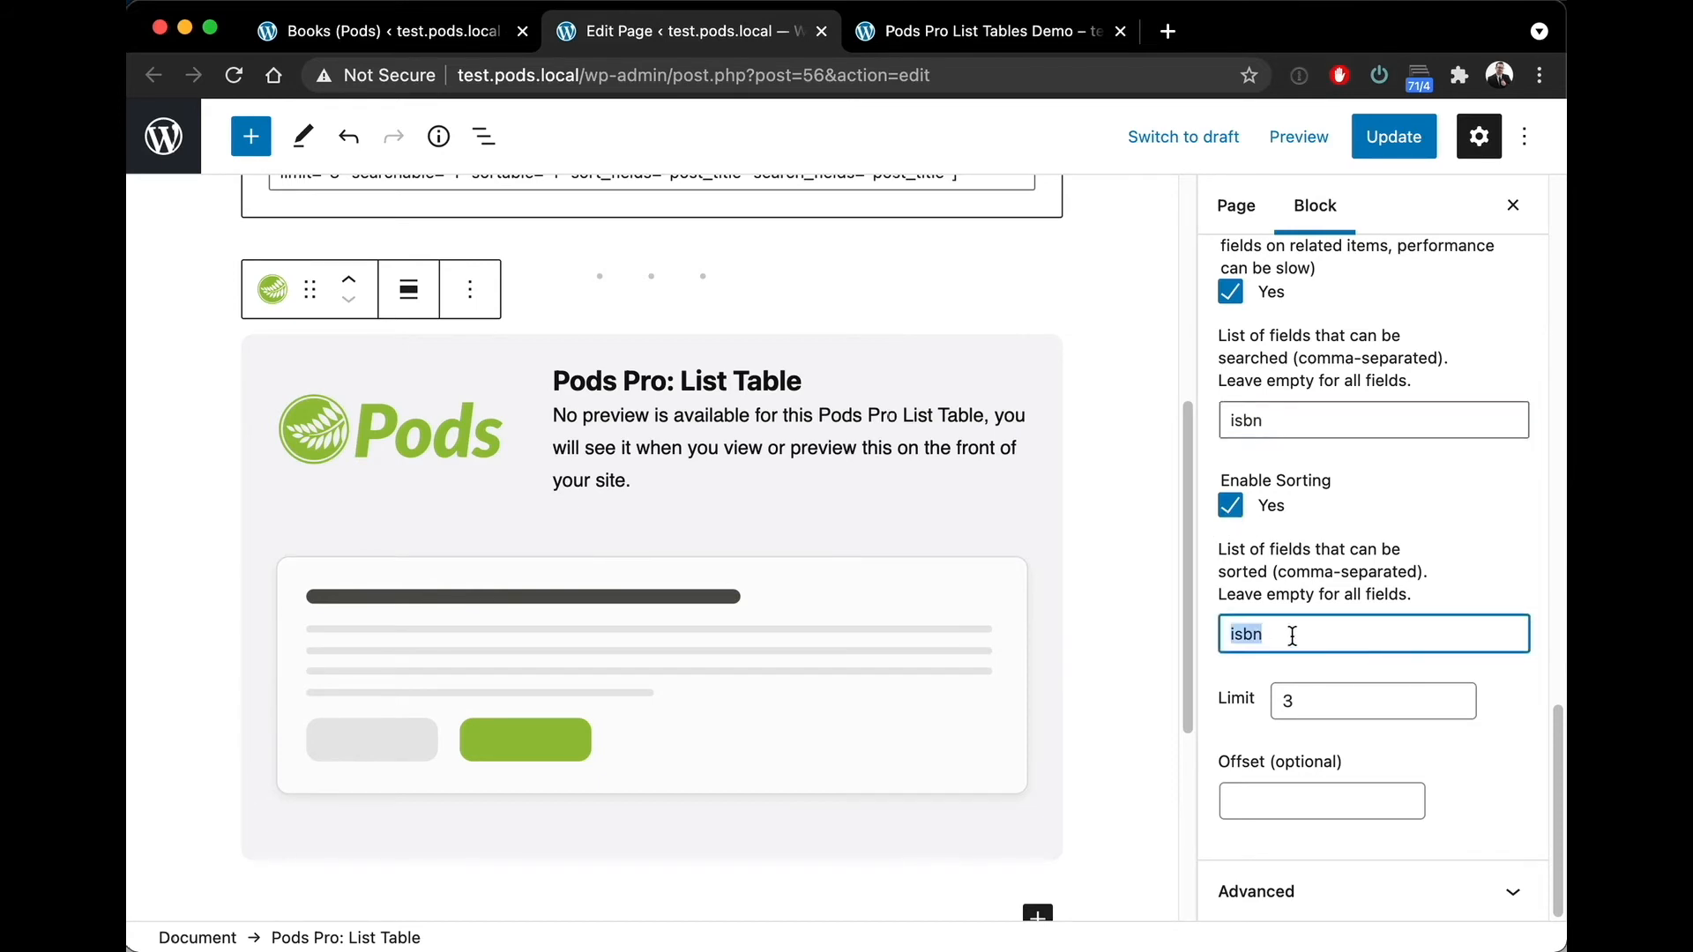
left_click(1322, 701)
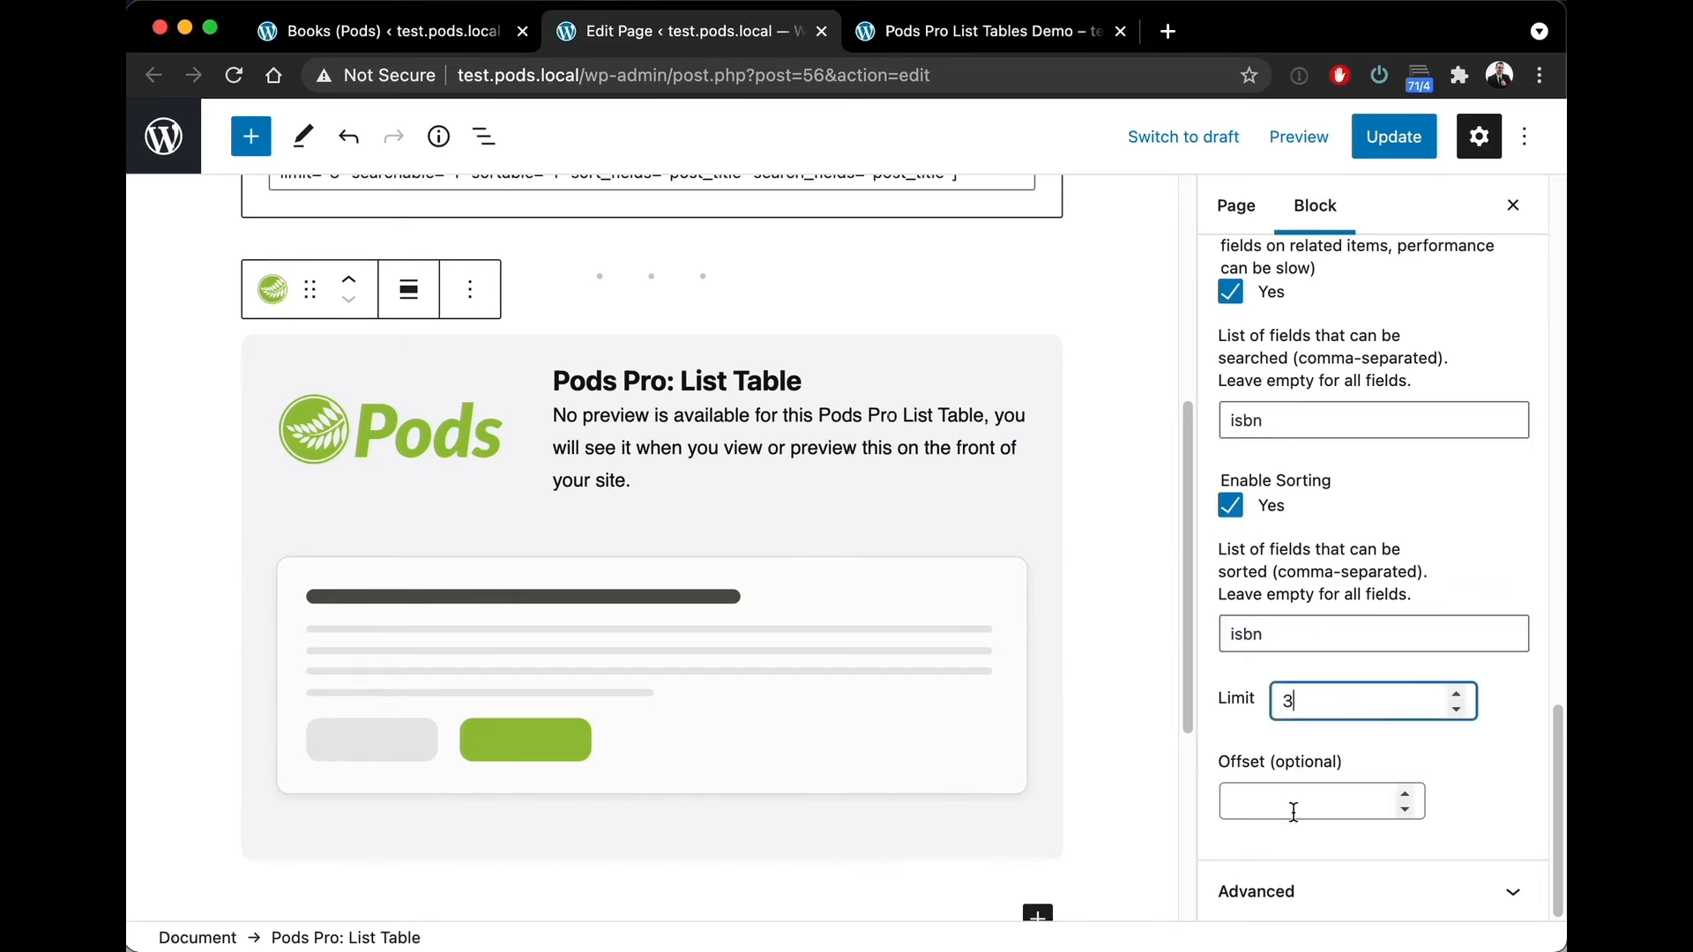
left_click(1256, 785)
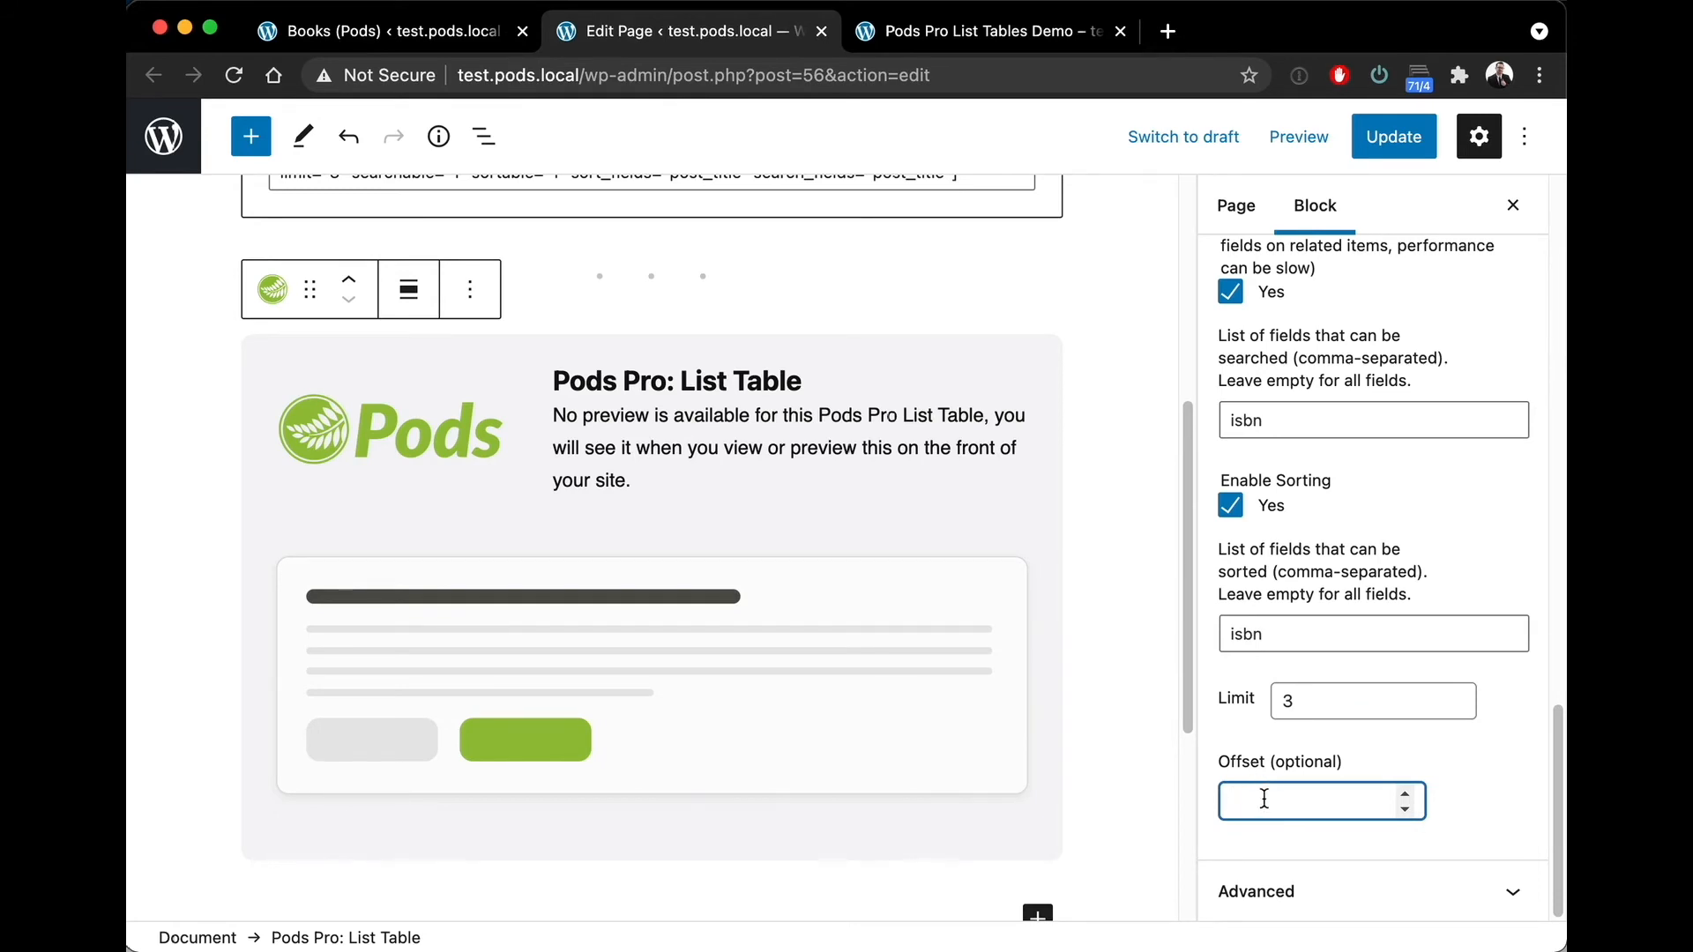
Save the page changes and reload the published Pods Pro List Tables Demo page
left_click(1393, 136)
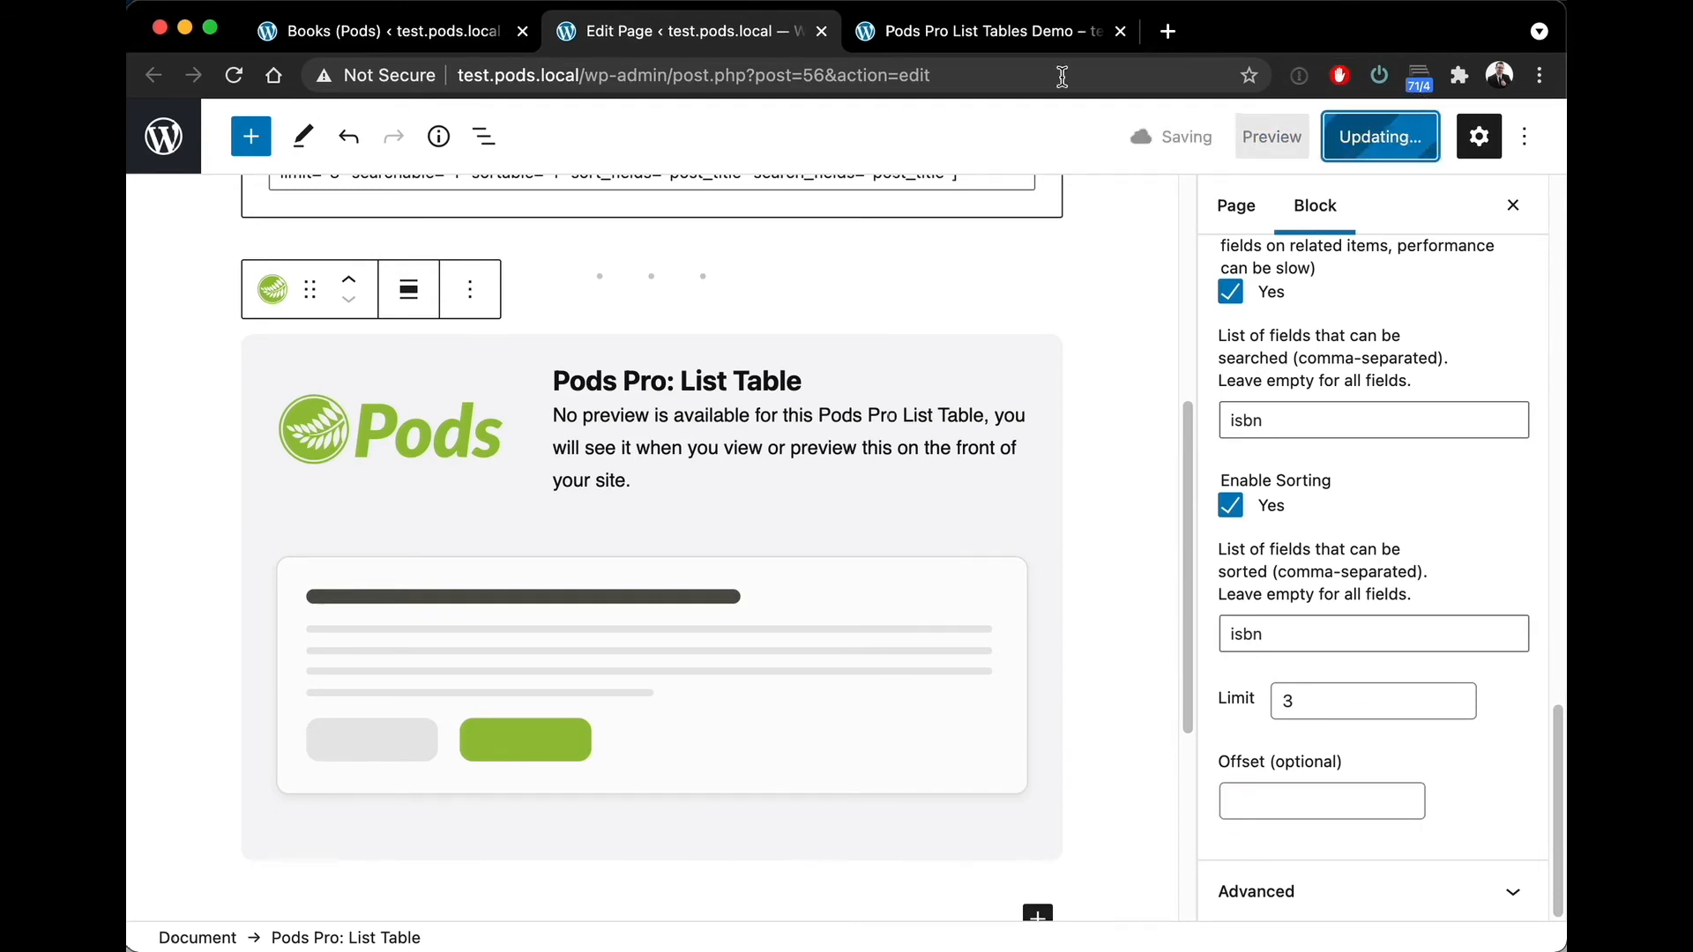
left_click(935, 31)
left_click(234, 75)
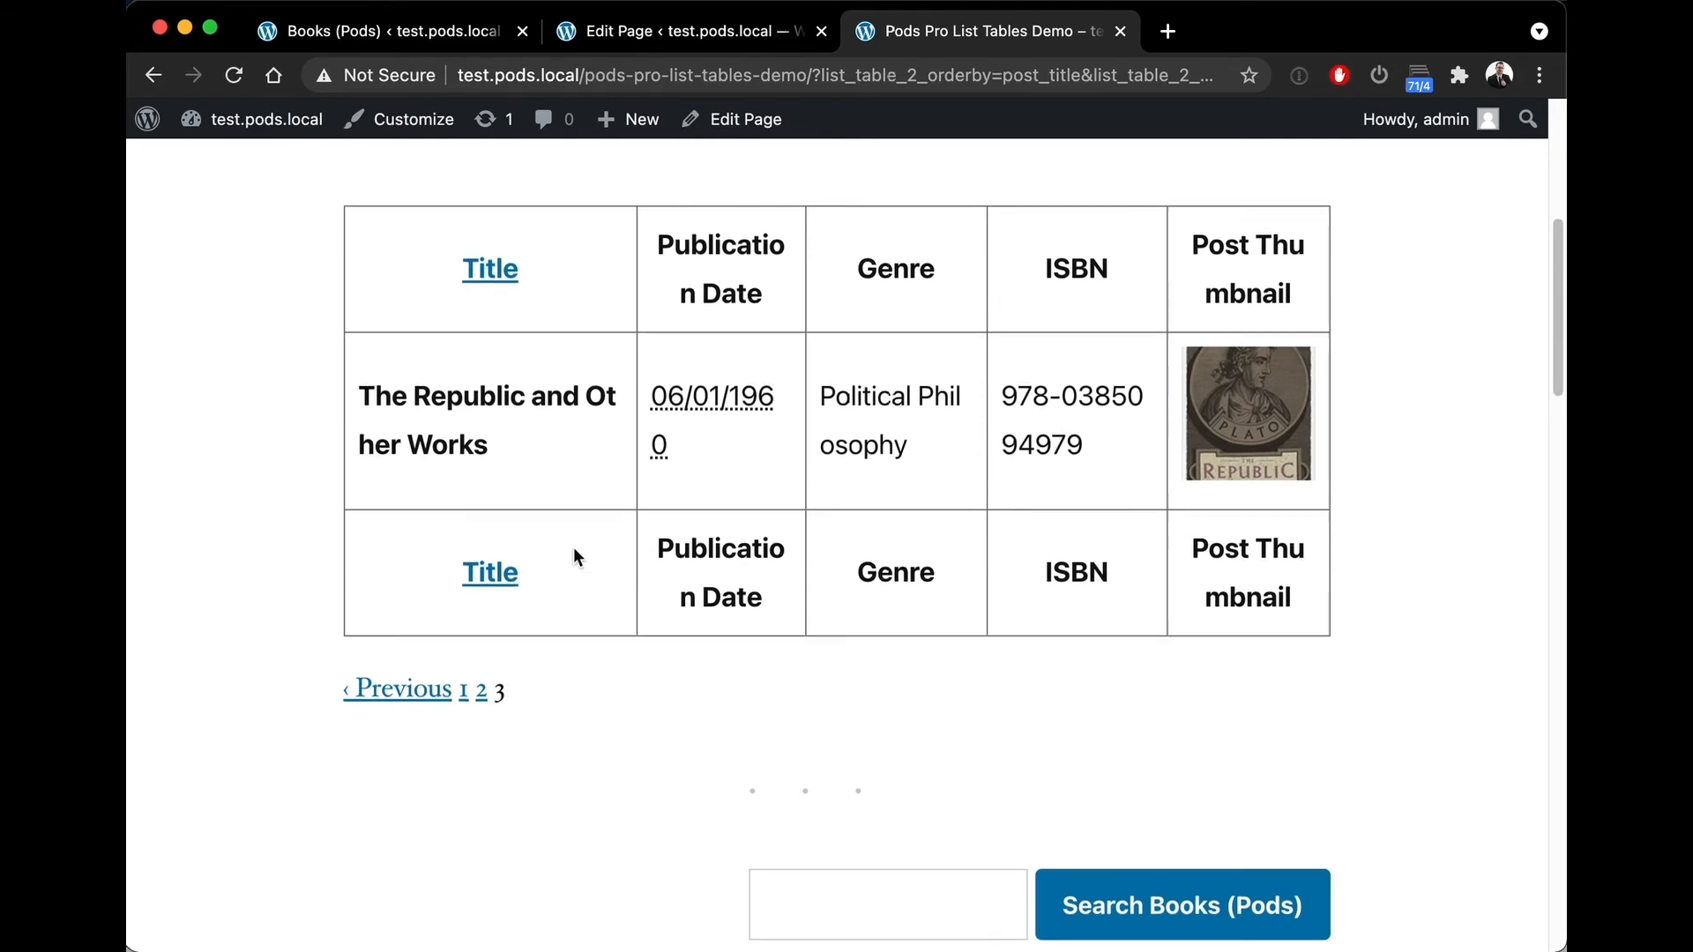
Compare the shortcode's book table with the List Table block's Title and ISBN table on the demo page
scroll(826, 542, "down", 5)
scroll(826, 534, "down", 3)
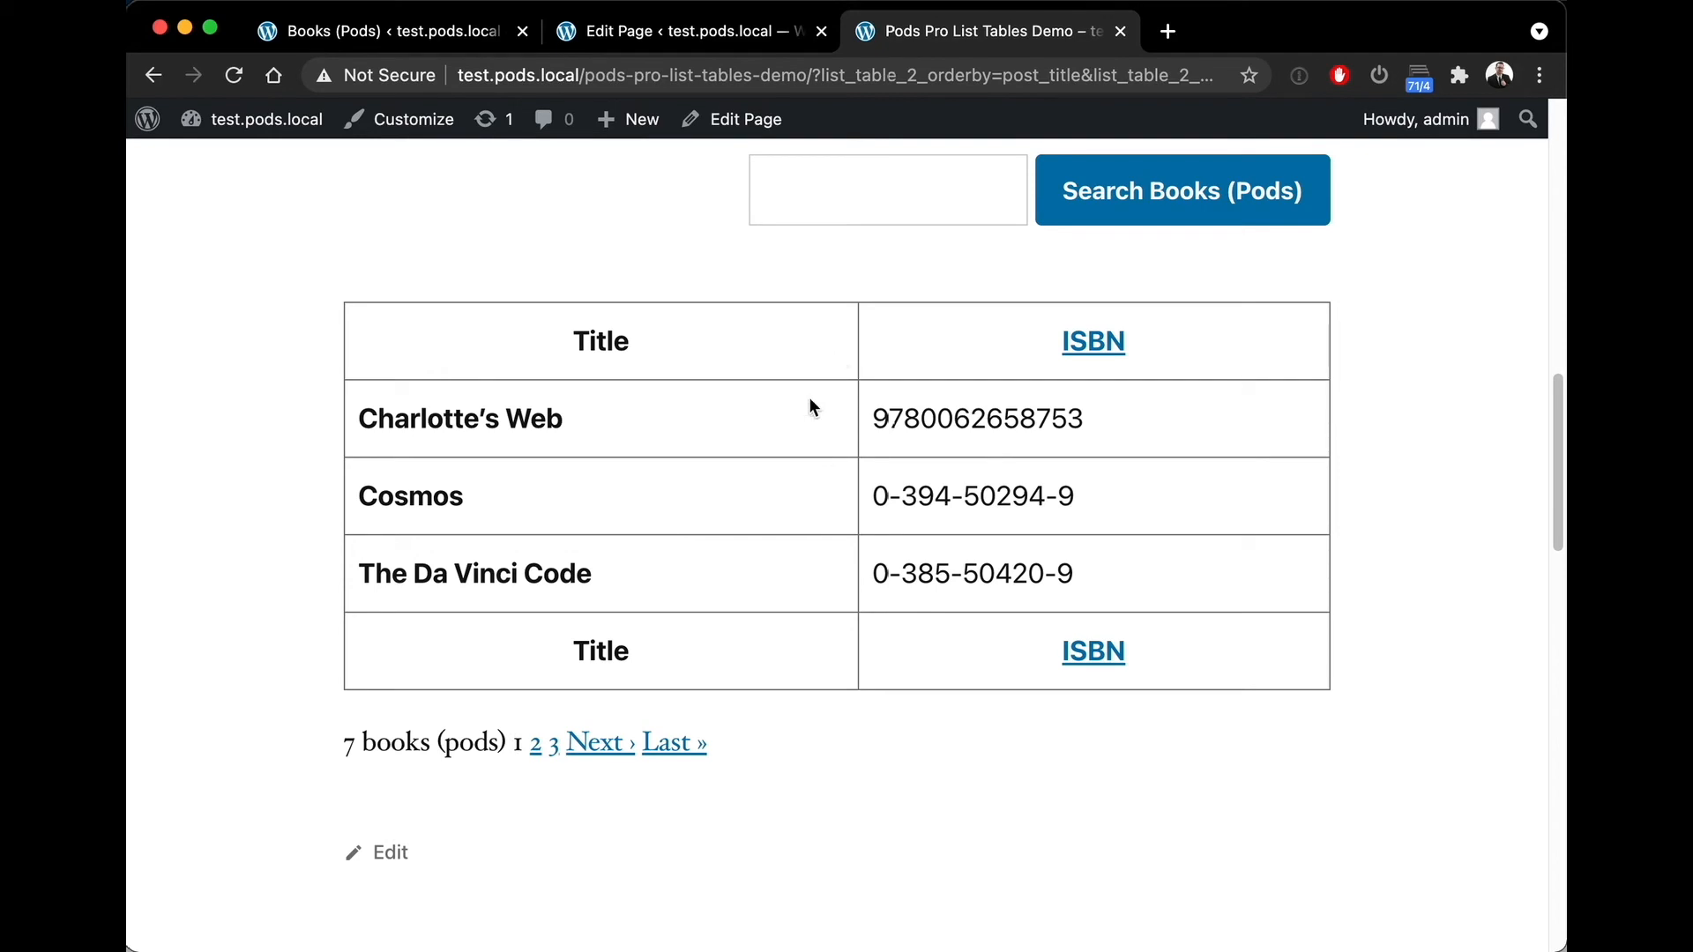
scroll(806, 398, "up", 8)
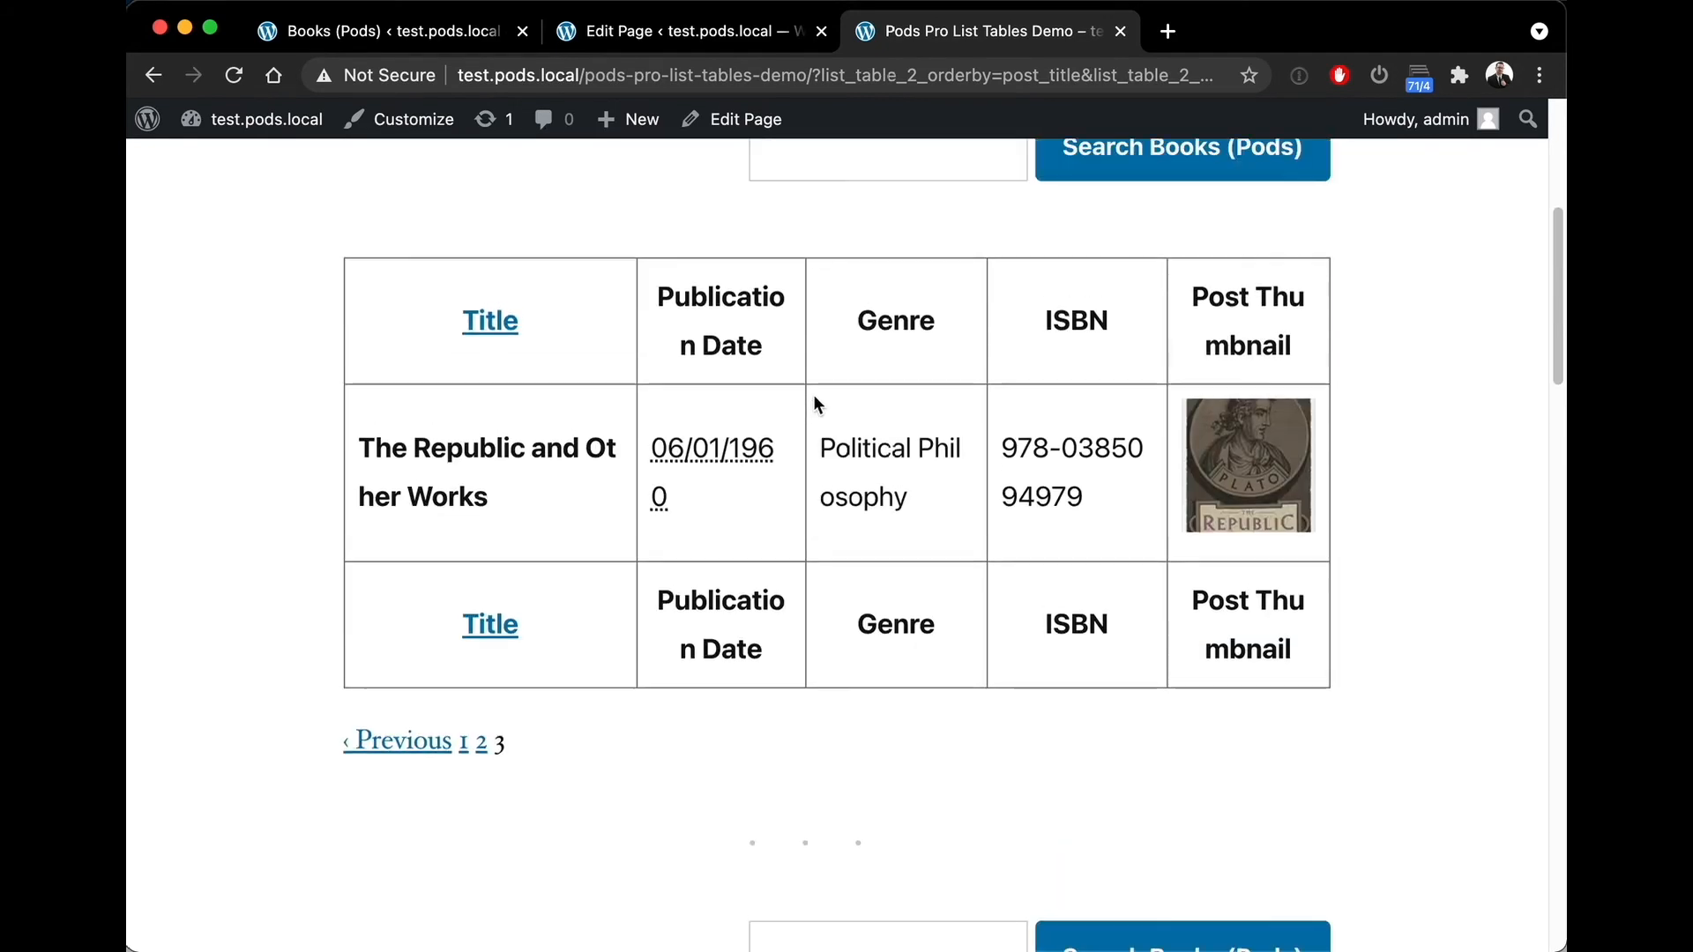
scroll(813, 394, "down", 5)
scroll(809, 414, "down", 5)
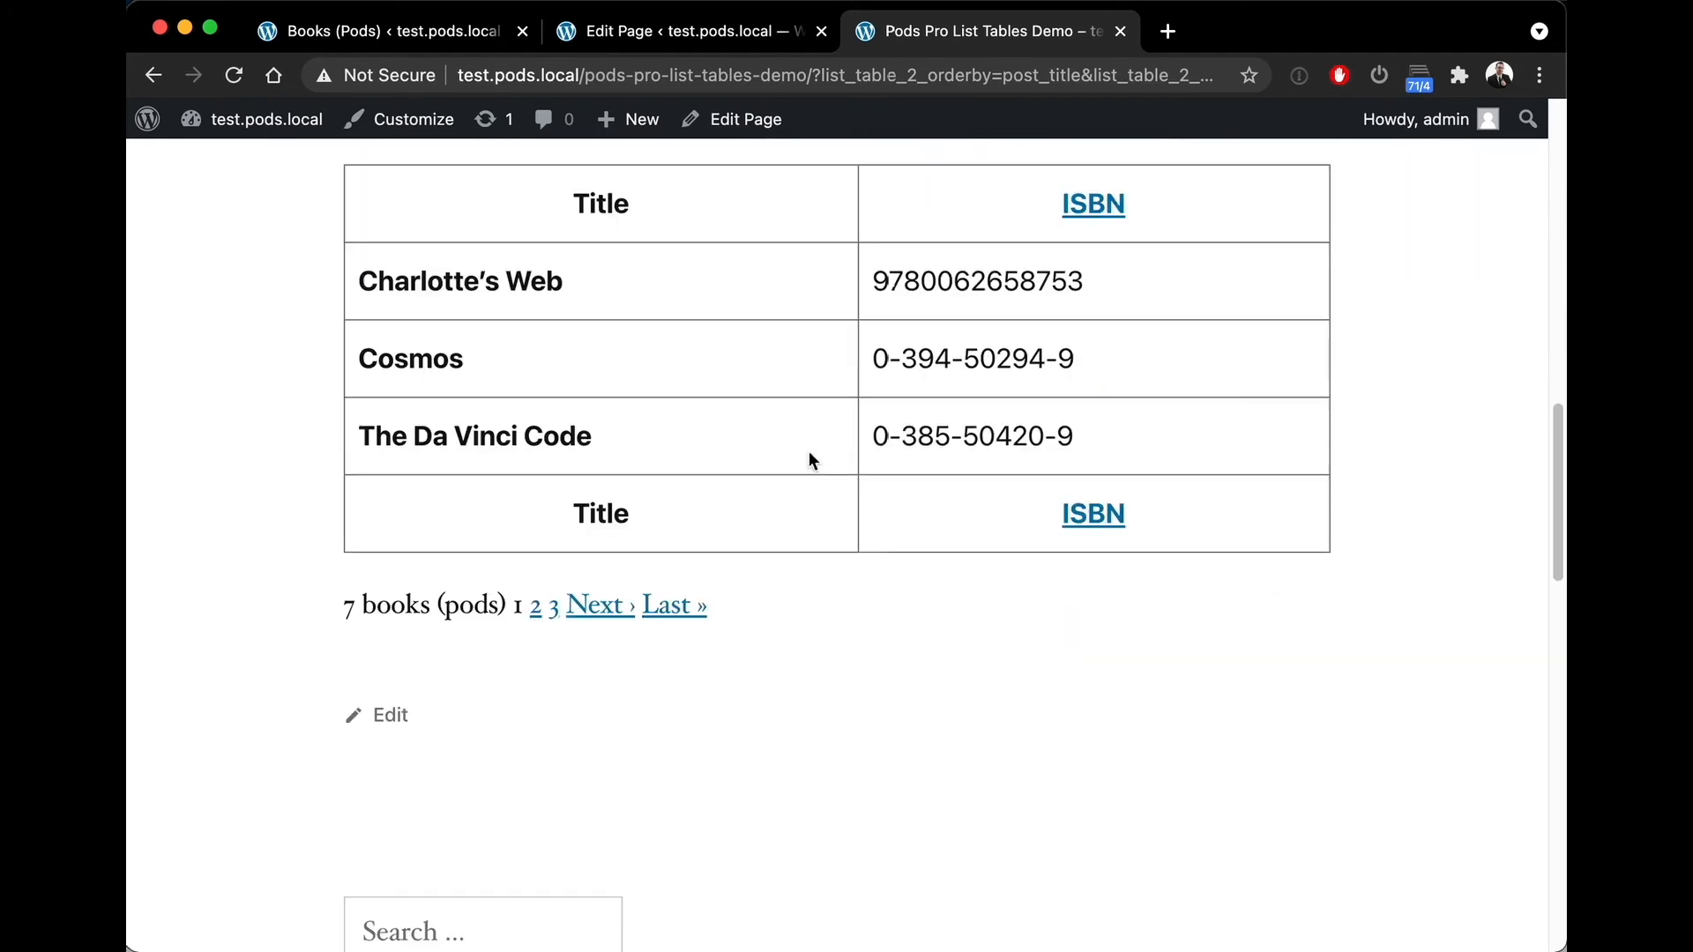
scroll(809, 457, "up", 9)
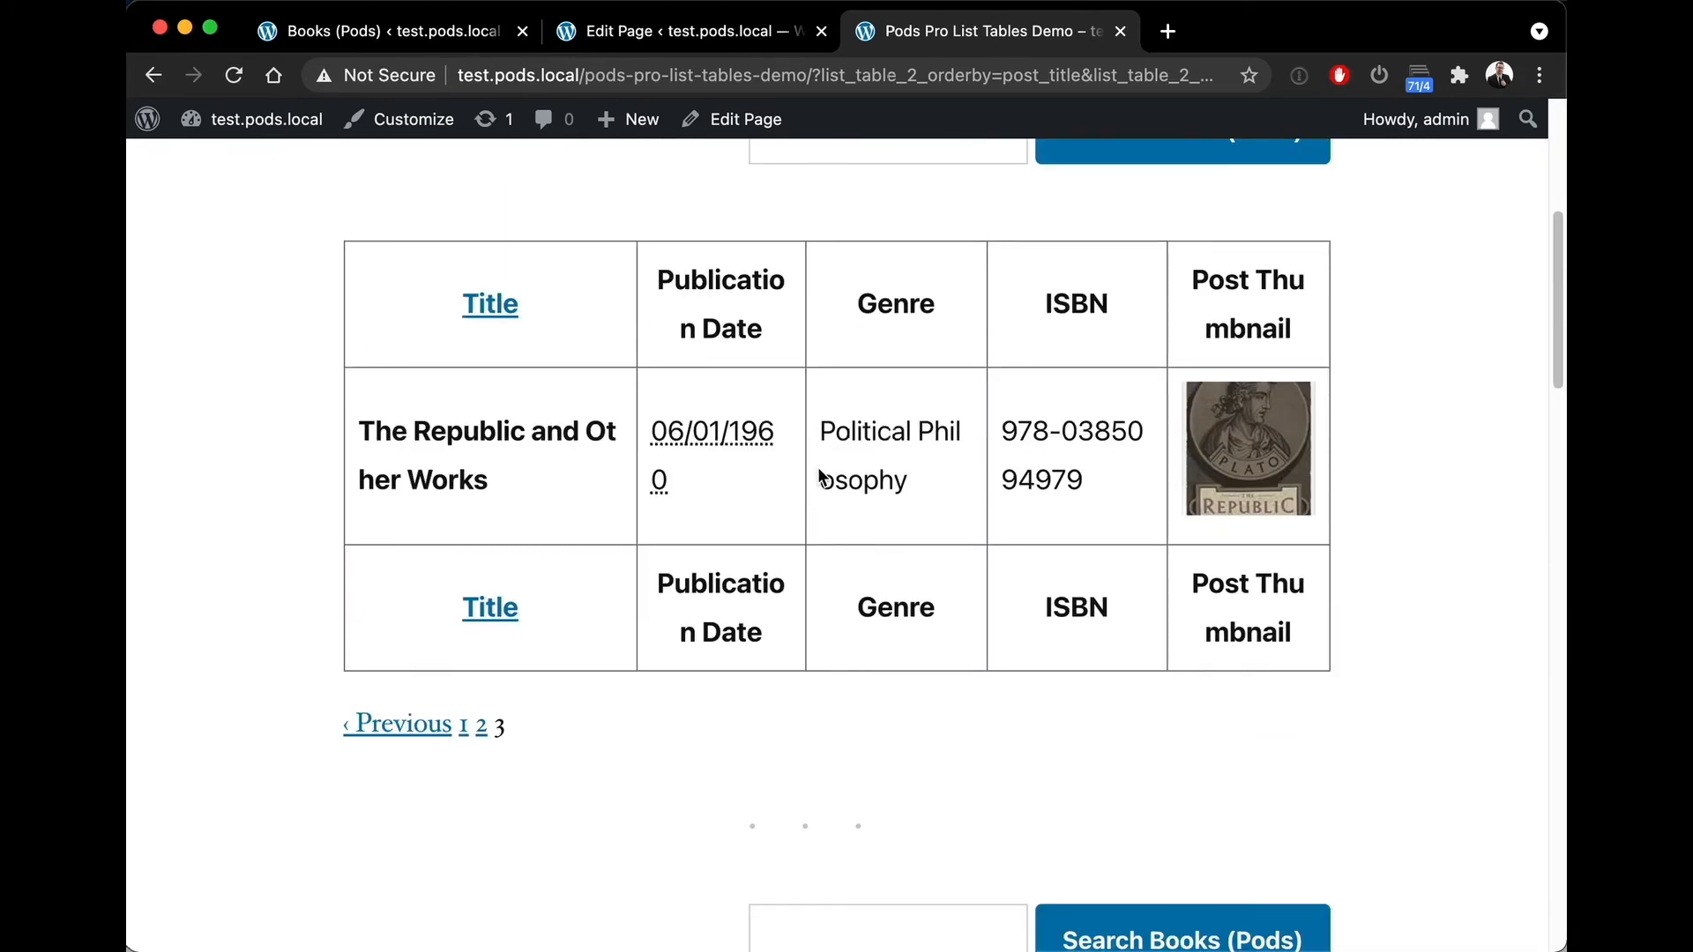
scroll(821, 467, "up", 4)
scroll(820, 476, "down", 5)
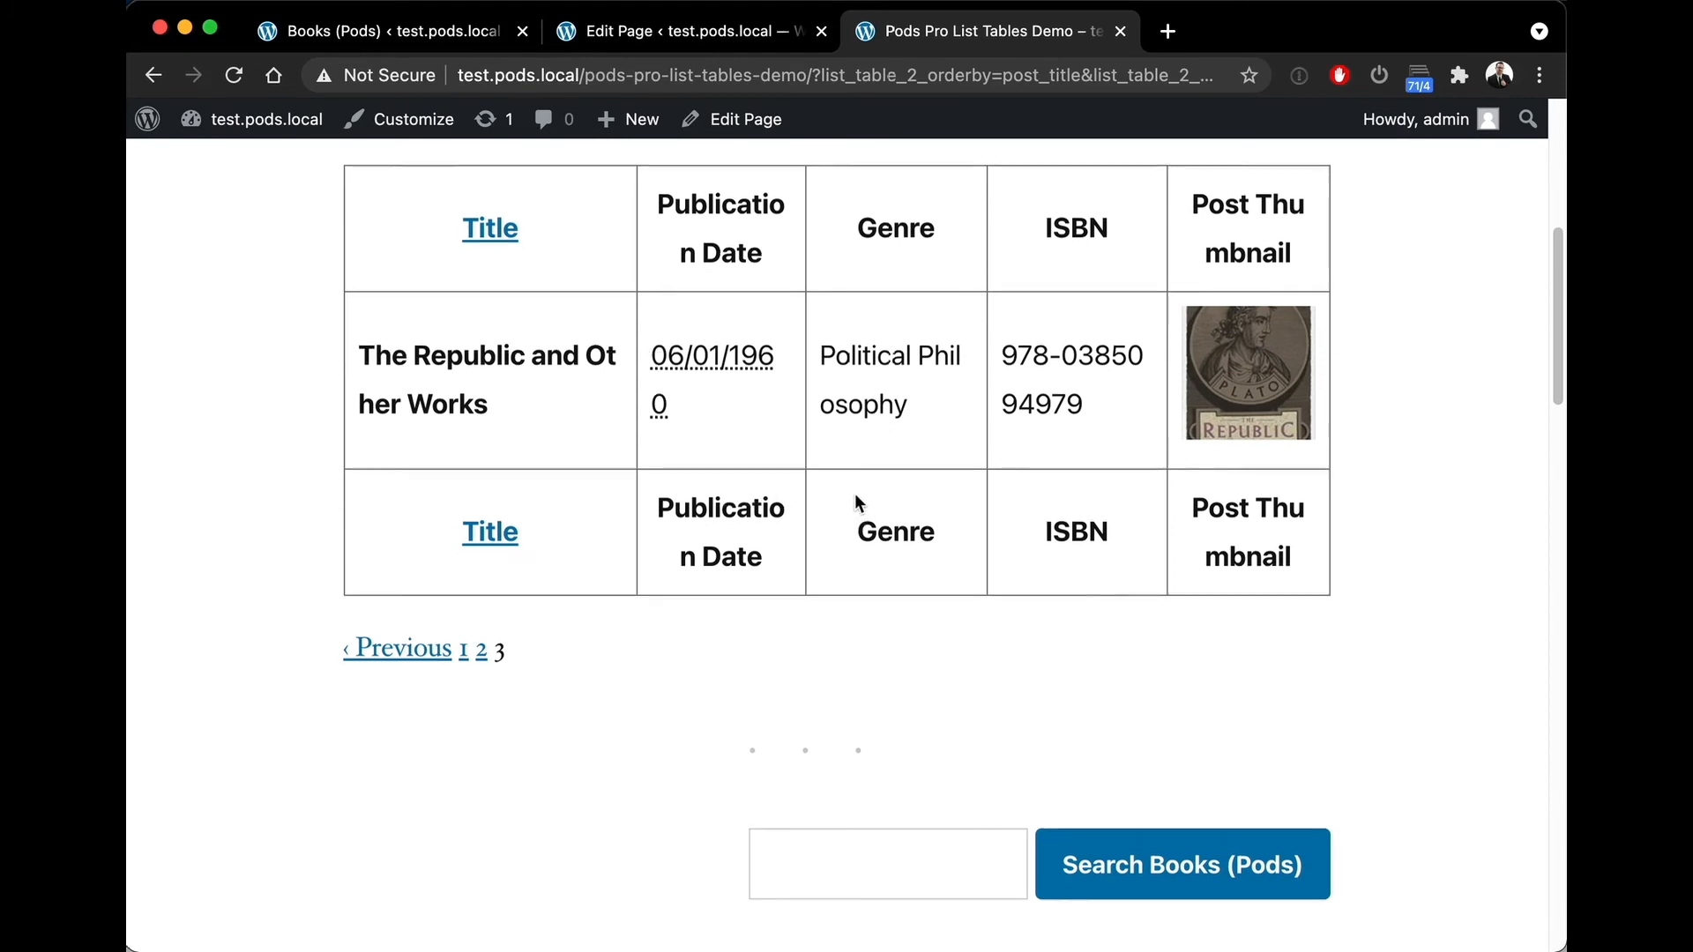
scroll(855, 502, "down", 2)
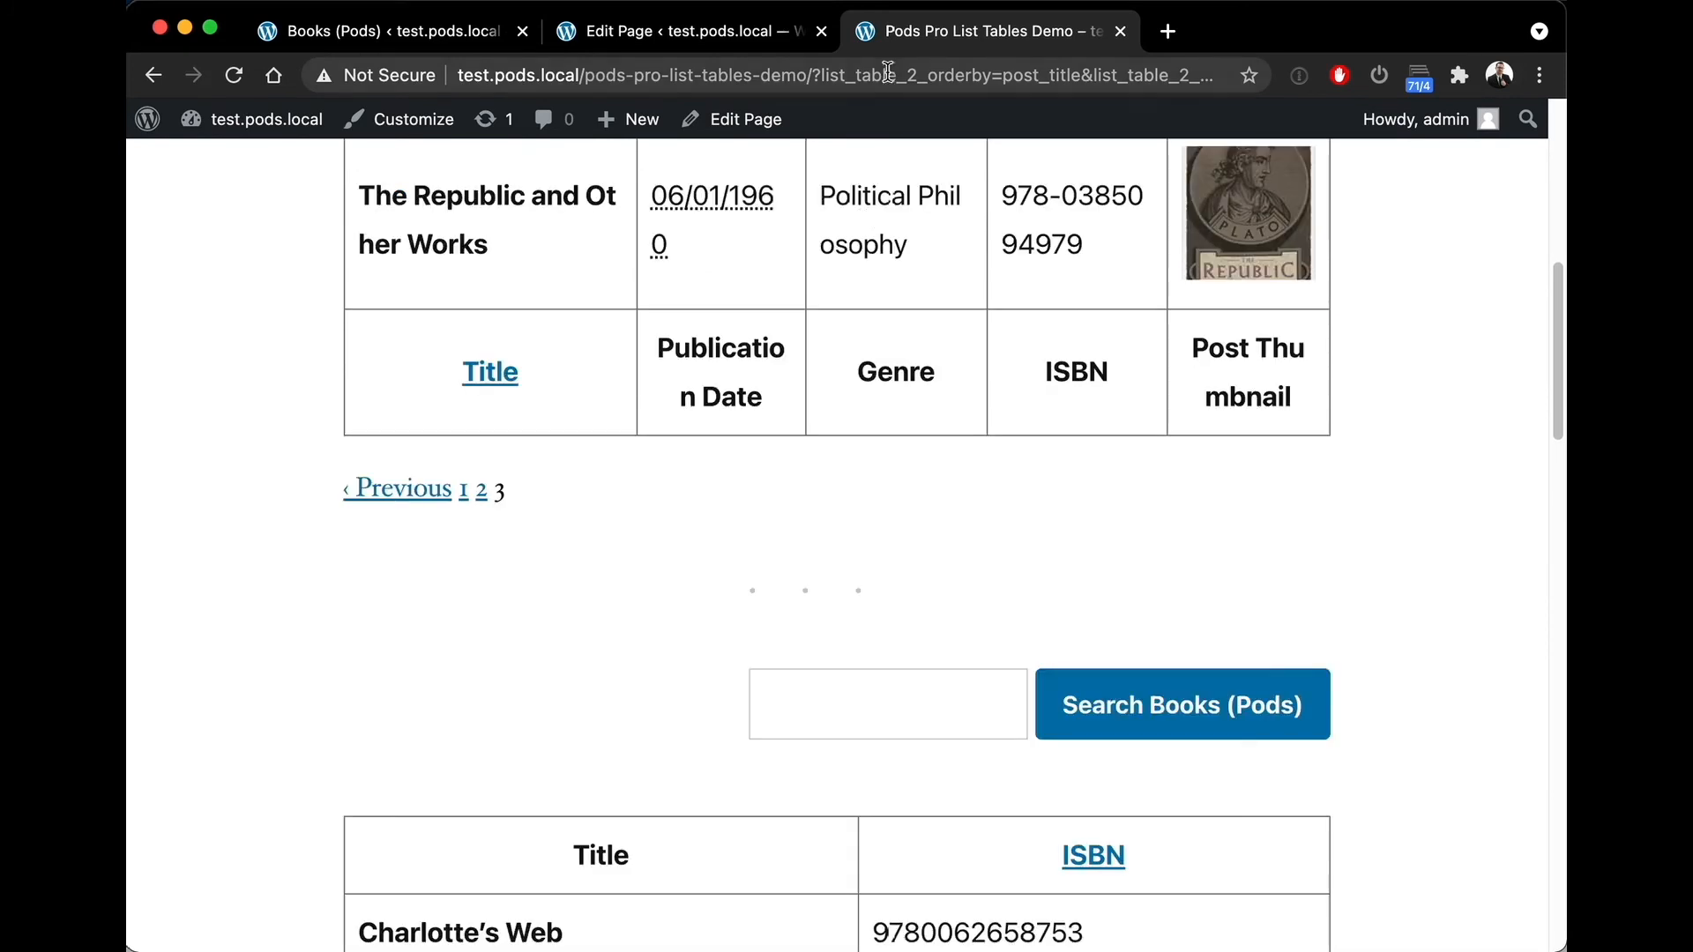
Search the List Table block's Title and ISBN table for cosmos and check its results
scroll(918, 328, "down", 3)
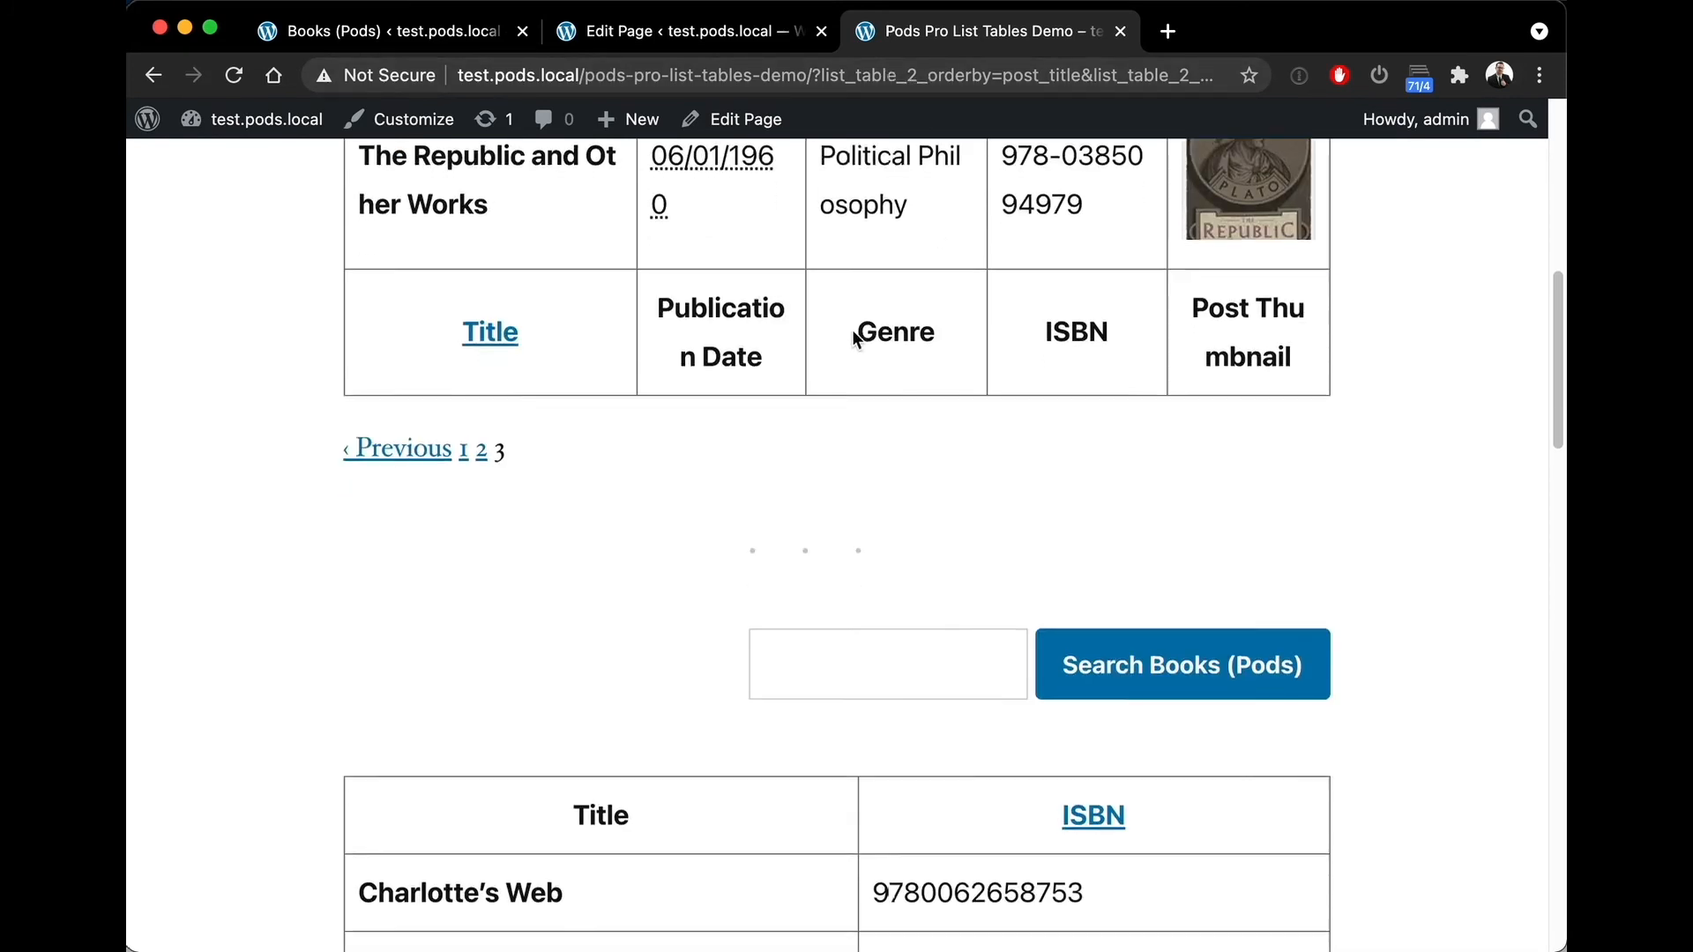
left_click(816, 438)
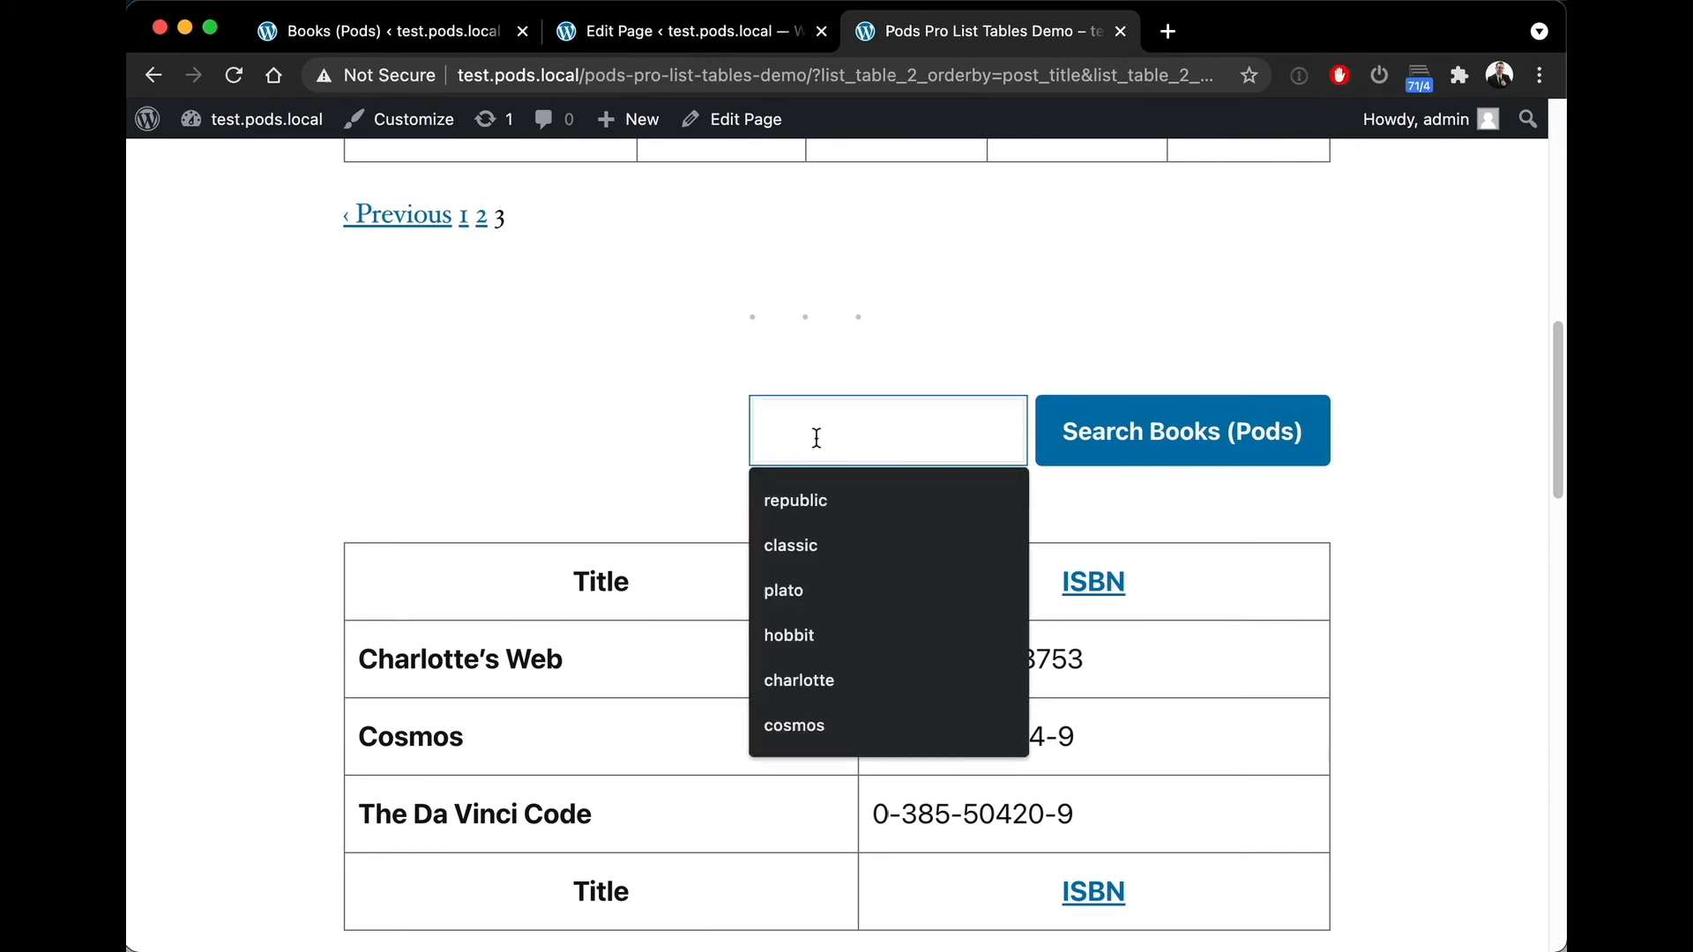
type("cosmos")
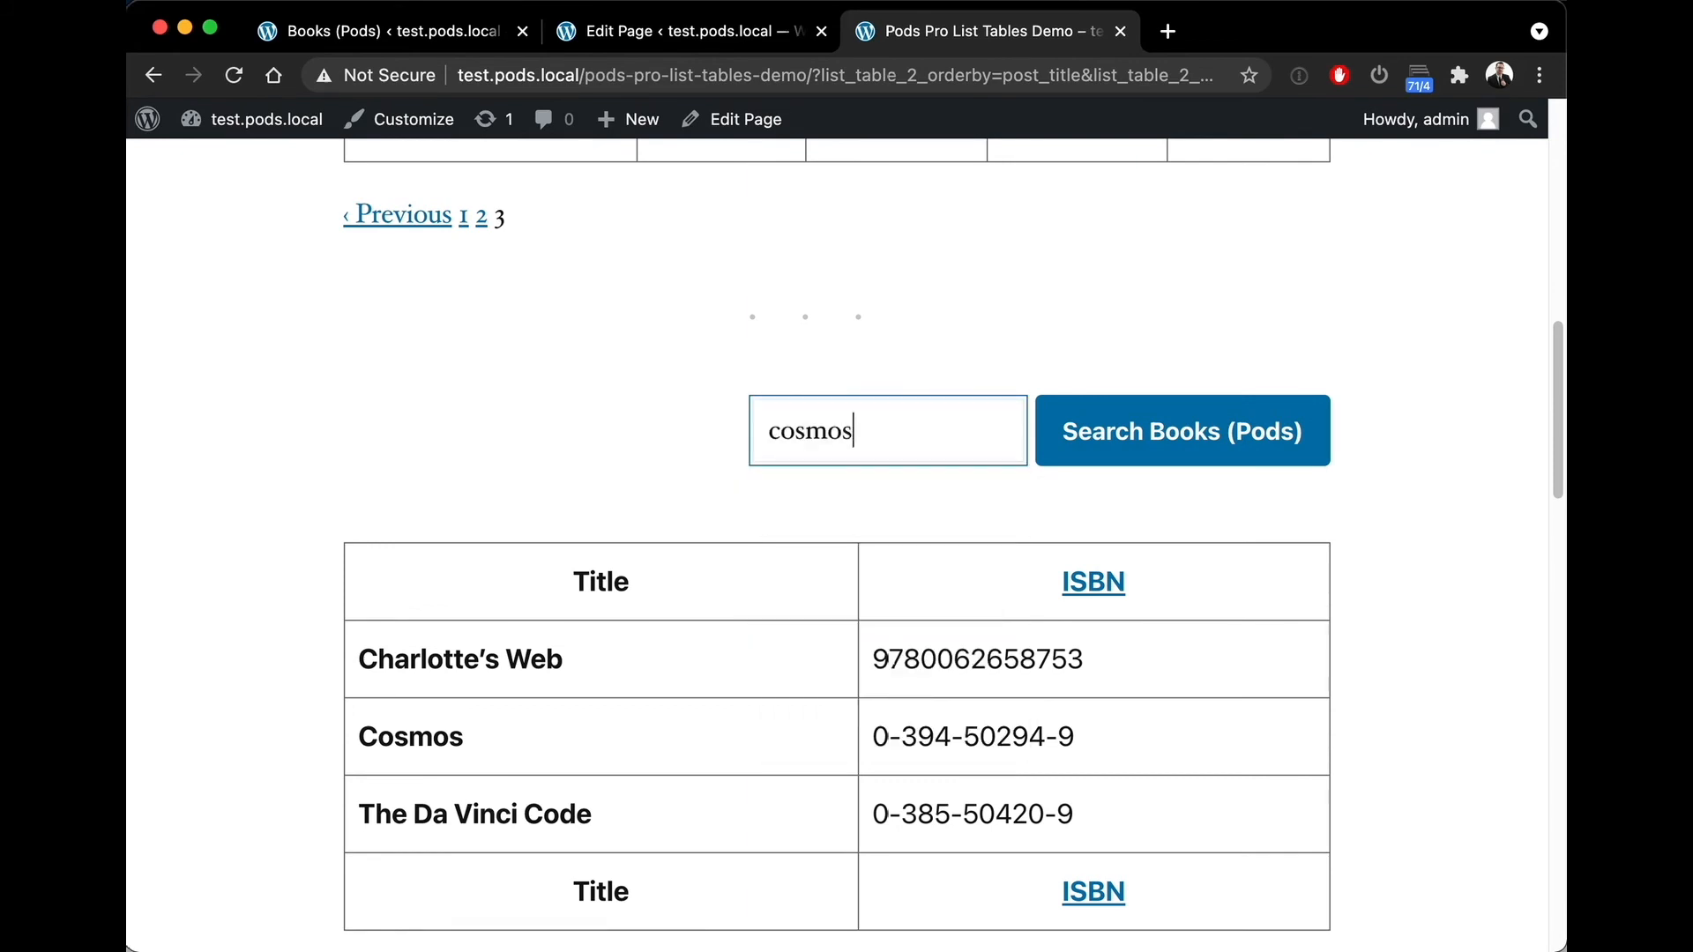
key("Return")
scroll(908, 430, "down", 4)
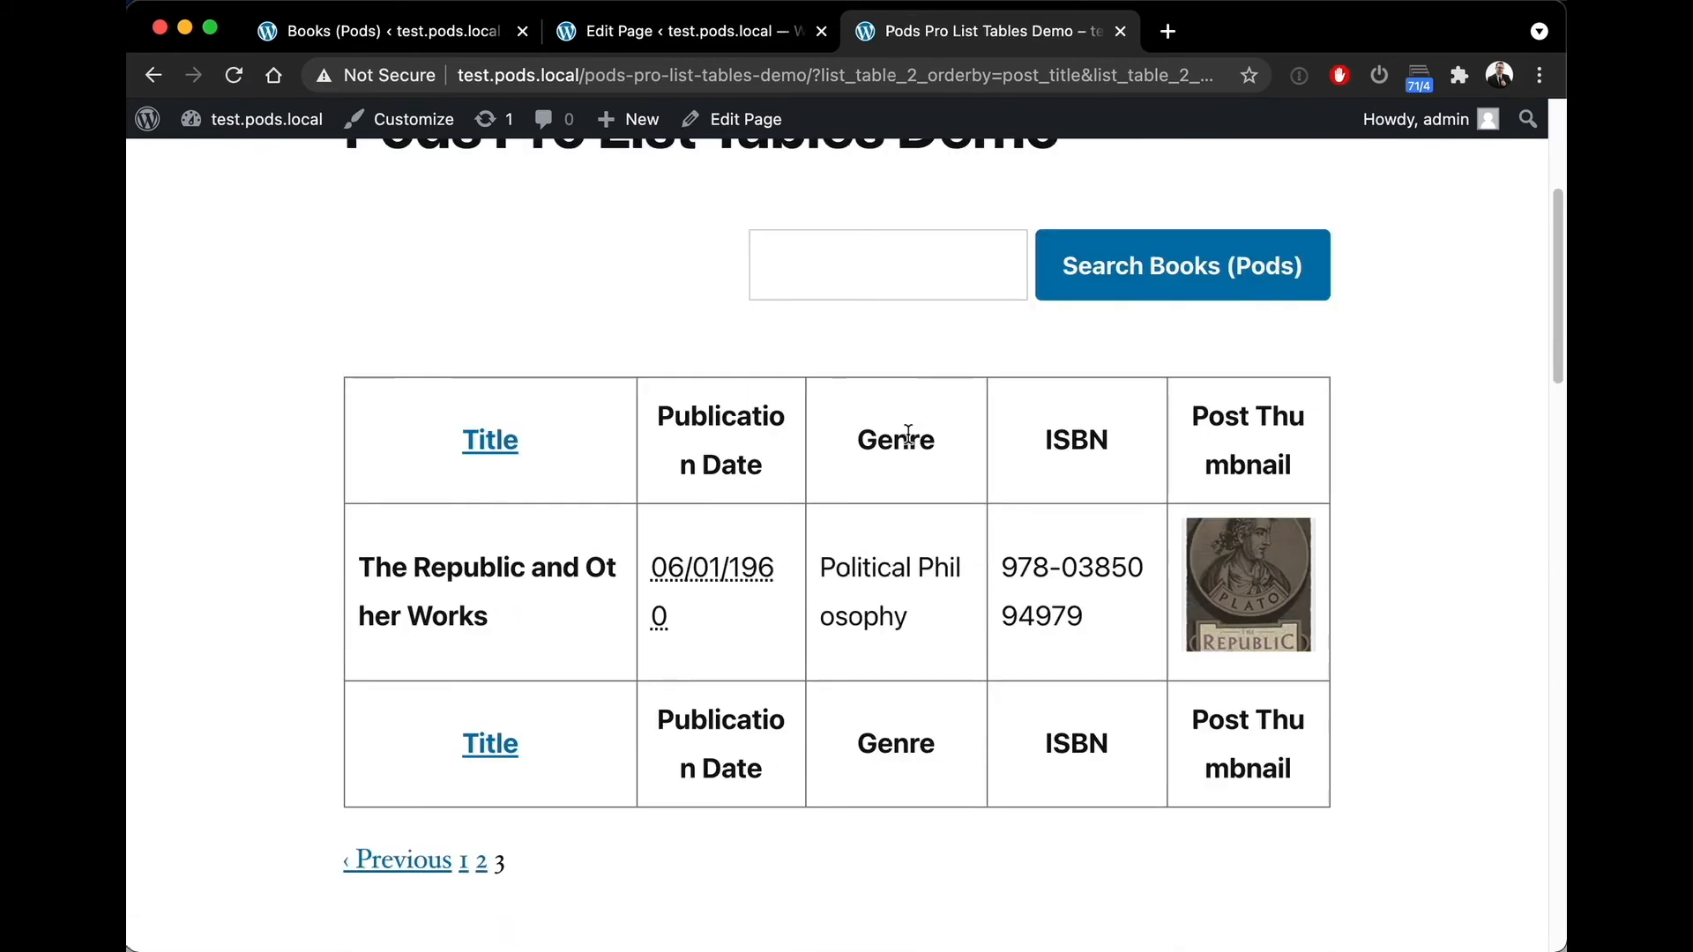
scroll(806, 438, "down", 10)
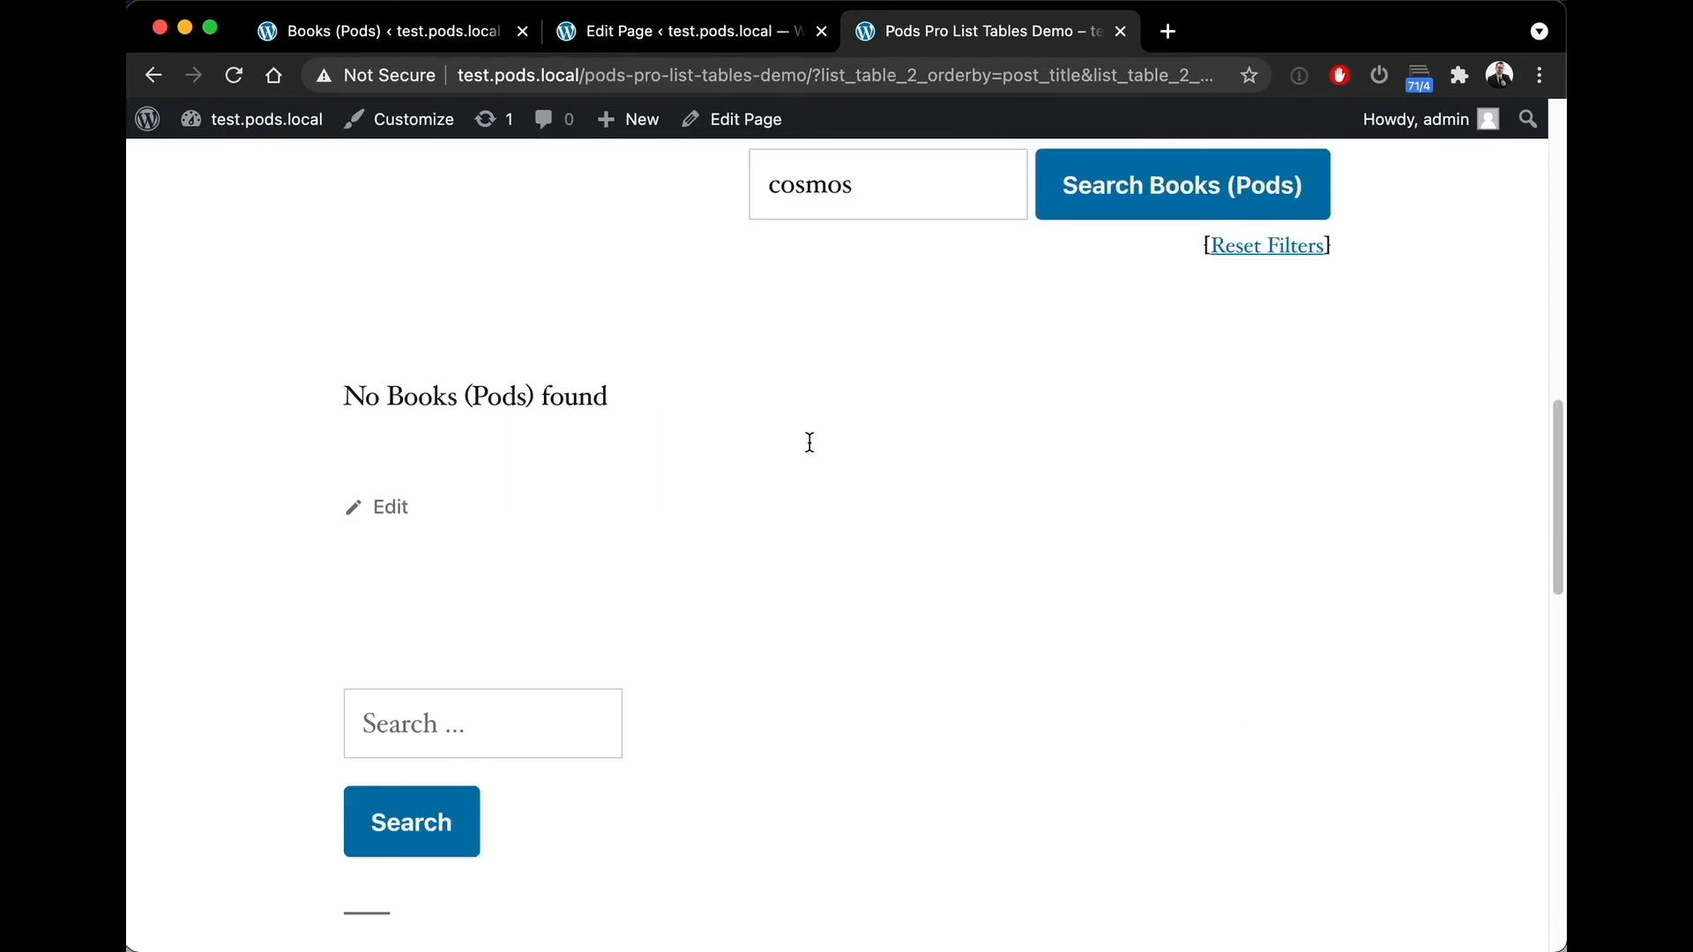
Compare the cosmos search outcome with the shortcode's table, and reset the block table's filters
scroll(697, 565, "up", 2)
scroll(638, 595, "up", 5)
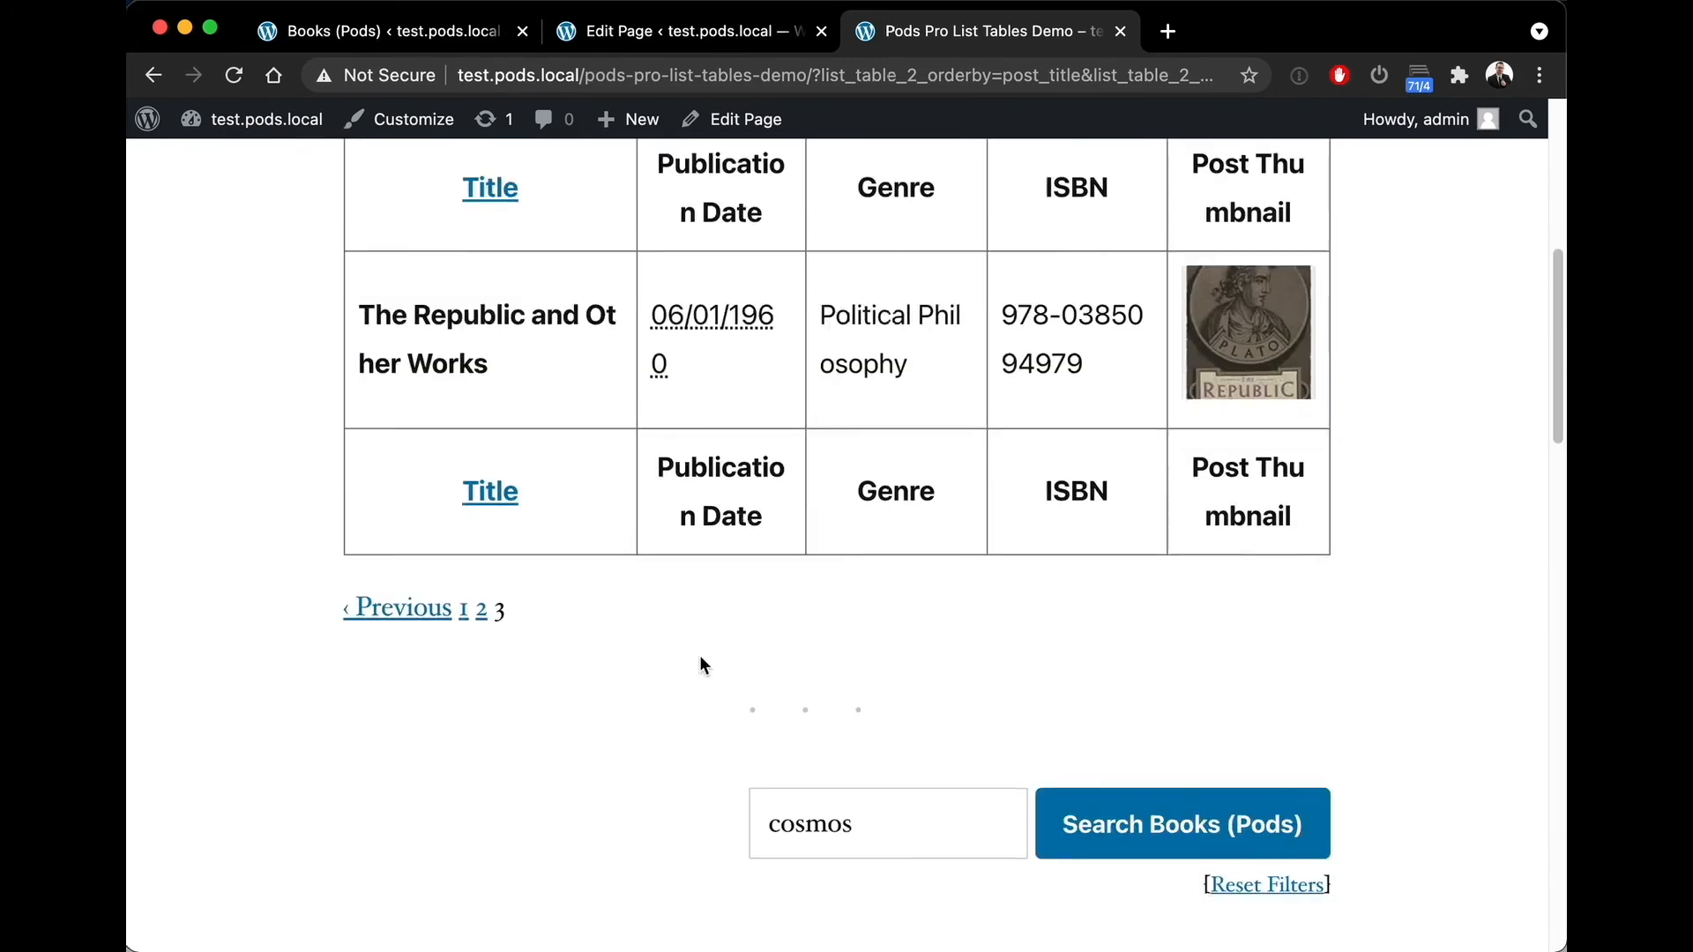
scroll(700, 654, "down", 2)
scroll(602, 747, "up", 4)
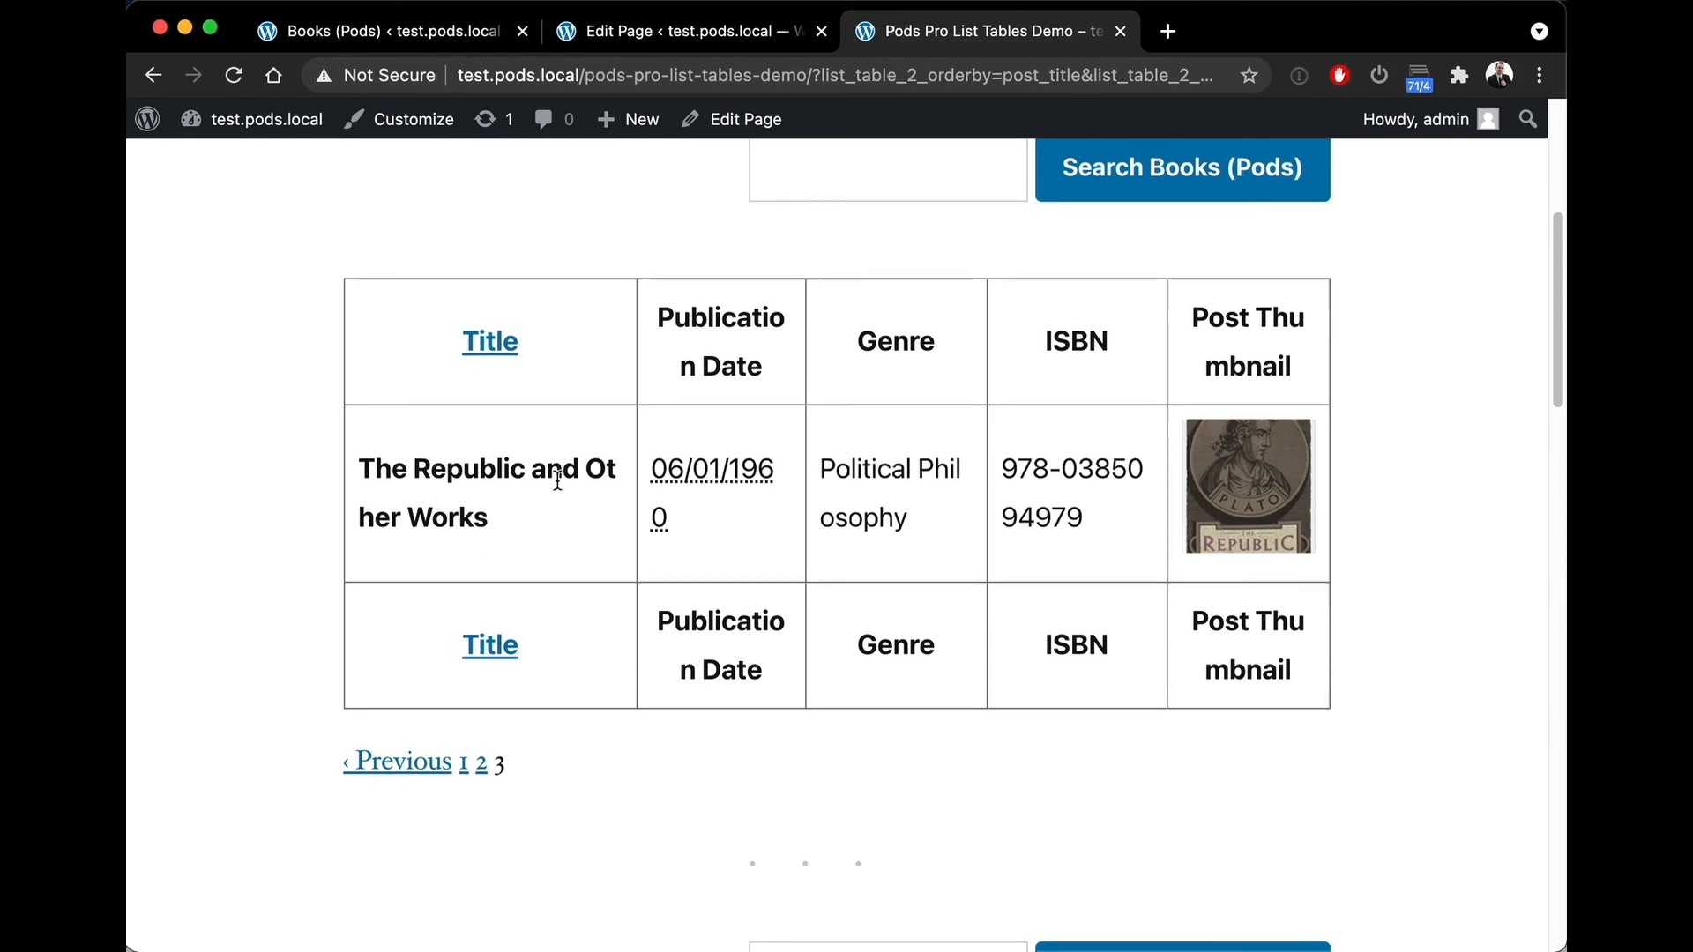
scroll(850, 448, "down", 1)
scroll(882, 520, "down", 5)
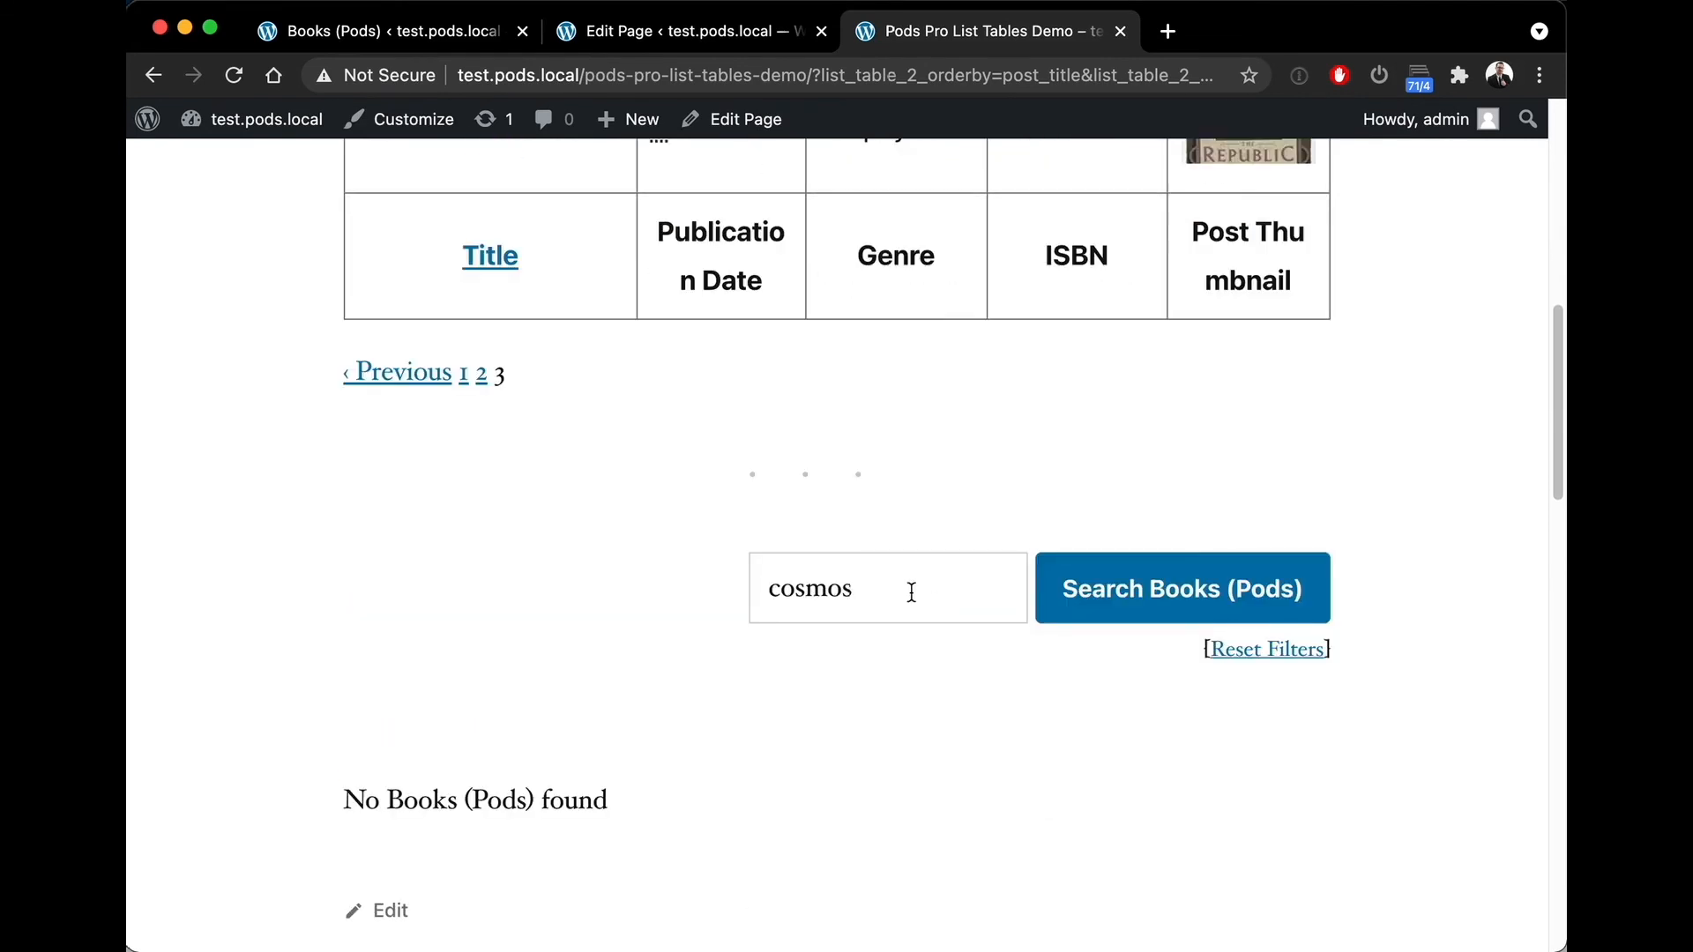
left_click(1267, 650)
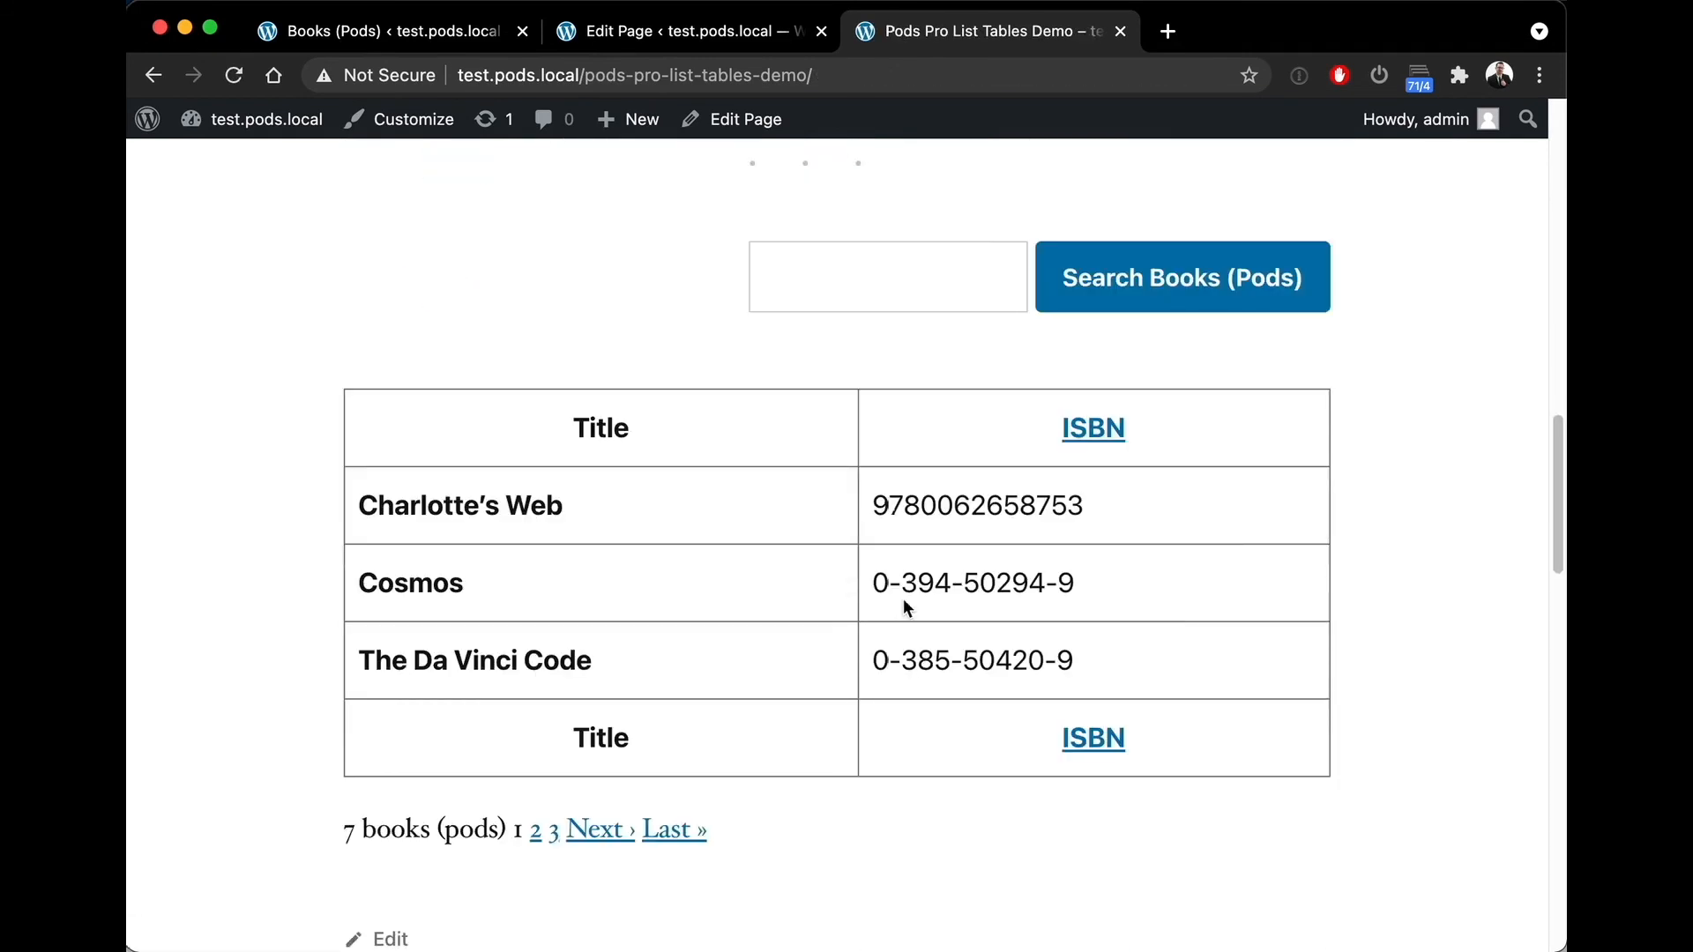
Search the Title and ISBN table for the partial ISBN 50420 and view its results
left_click(844, 283)
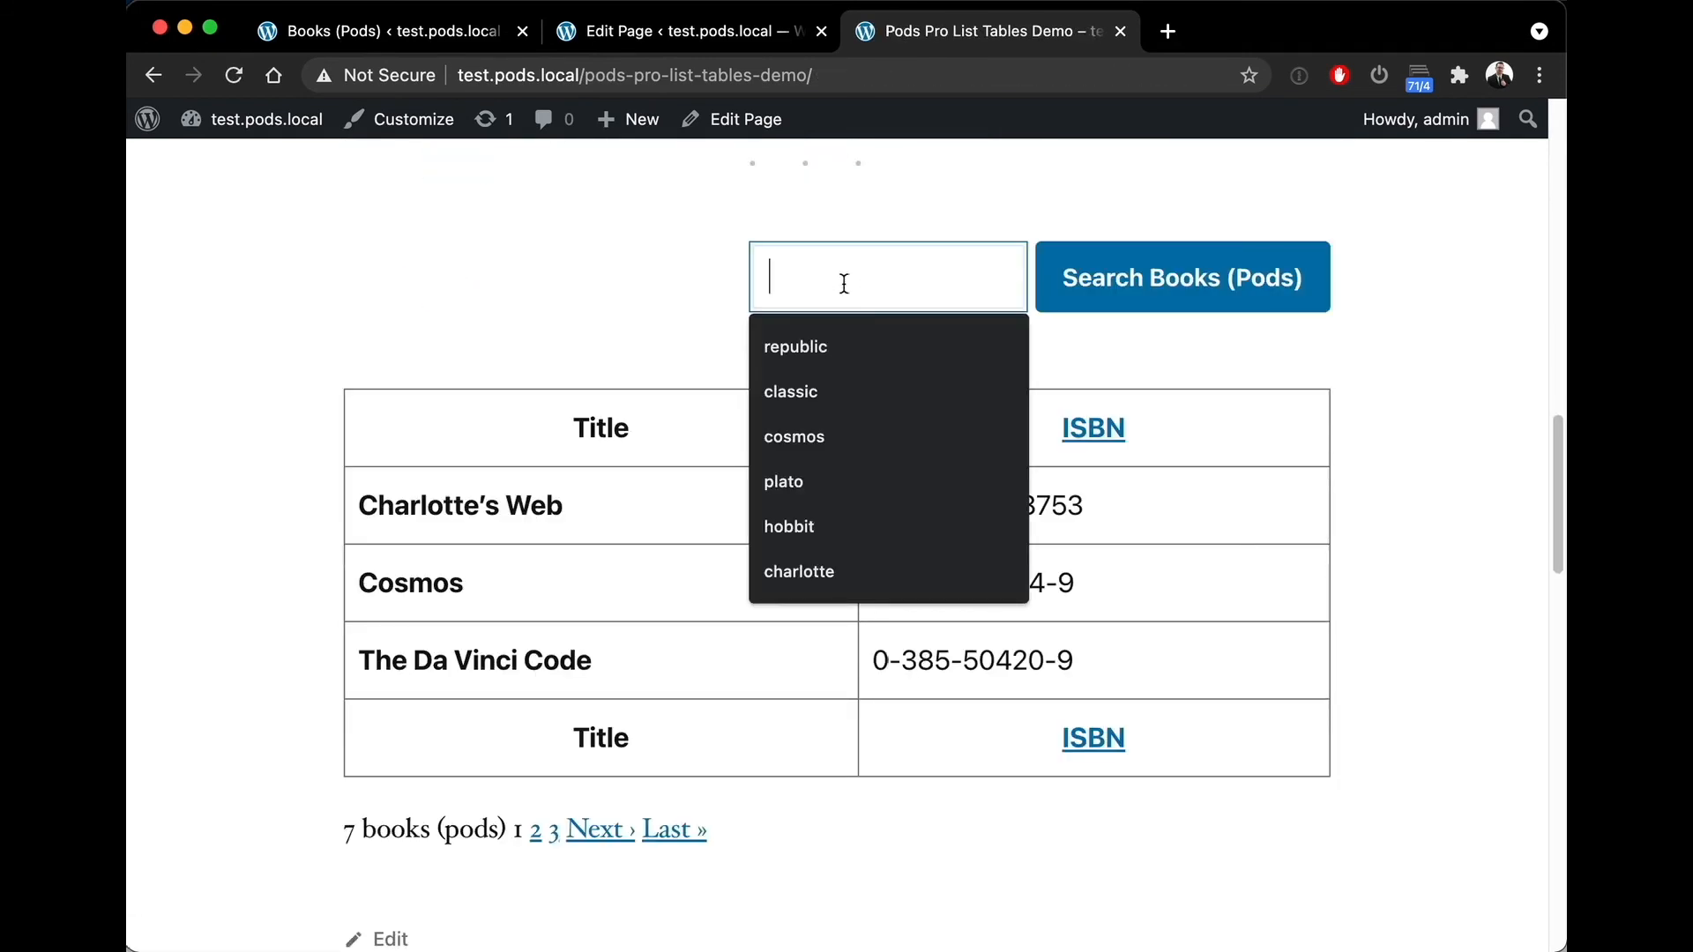
type("50420")
key("Return")
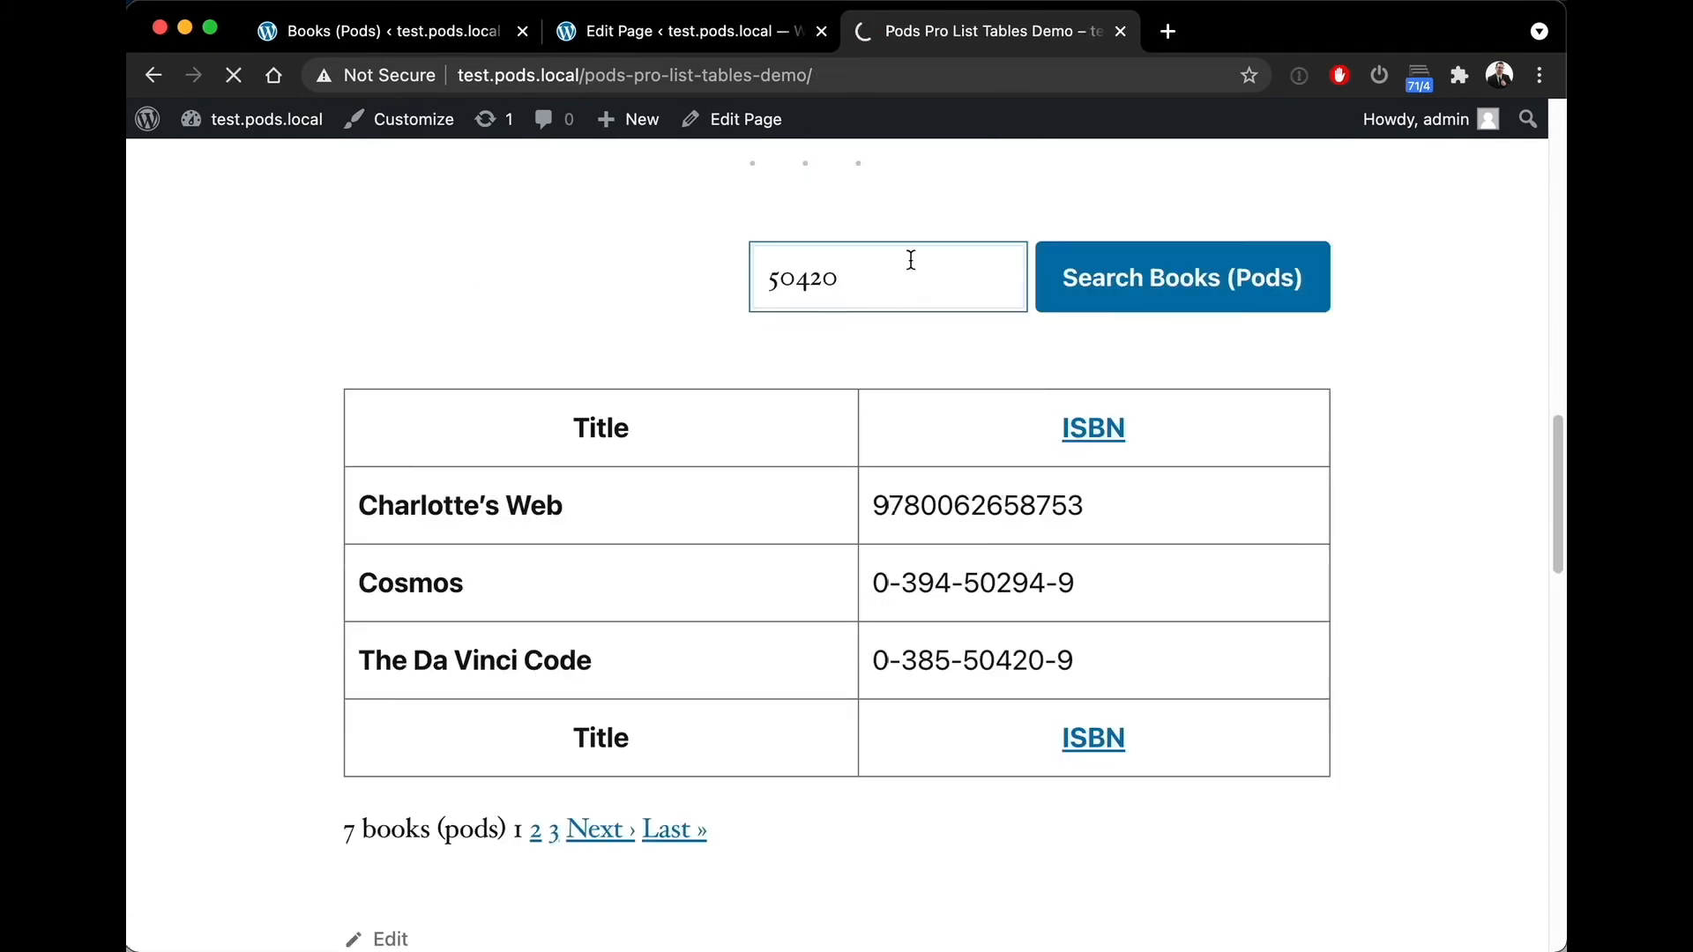
scroll(813, 420, "down", 15)
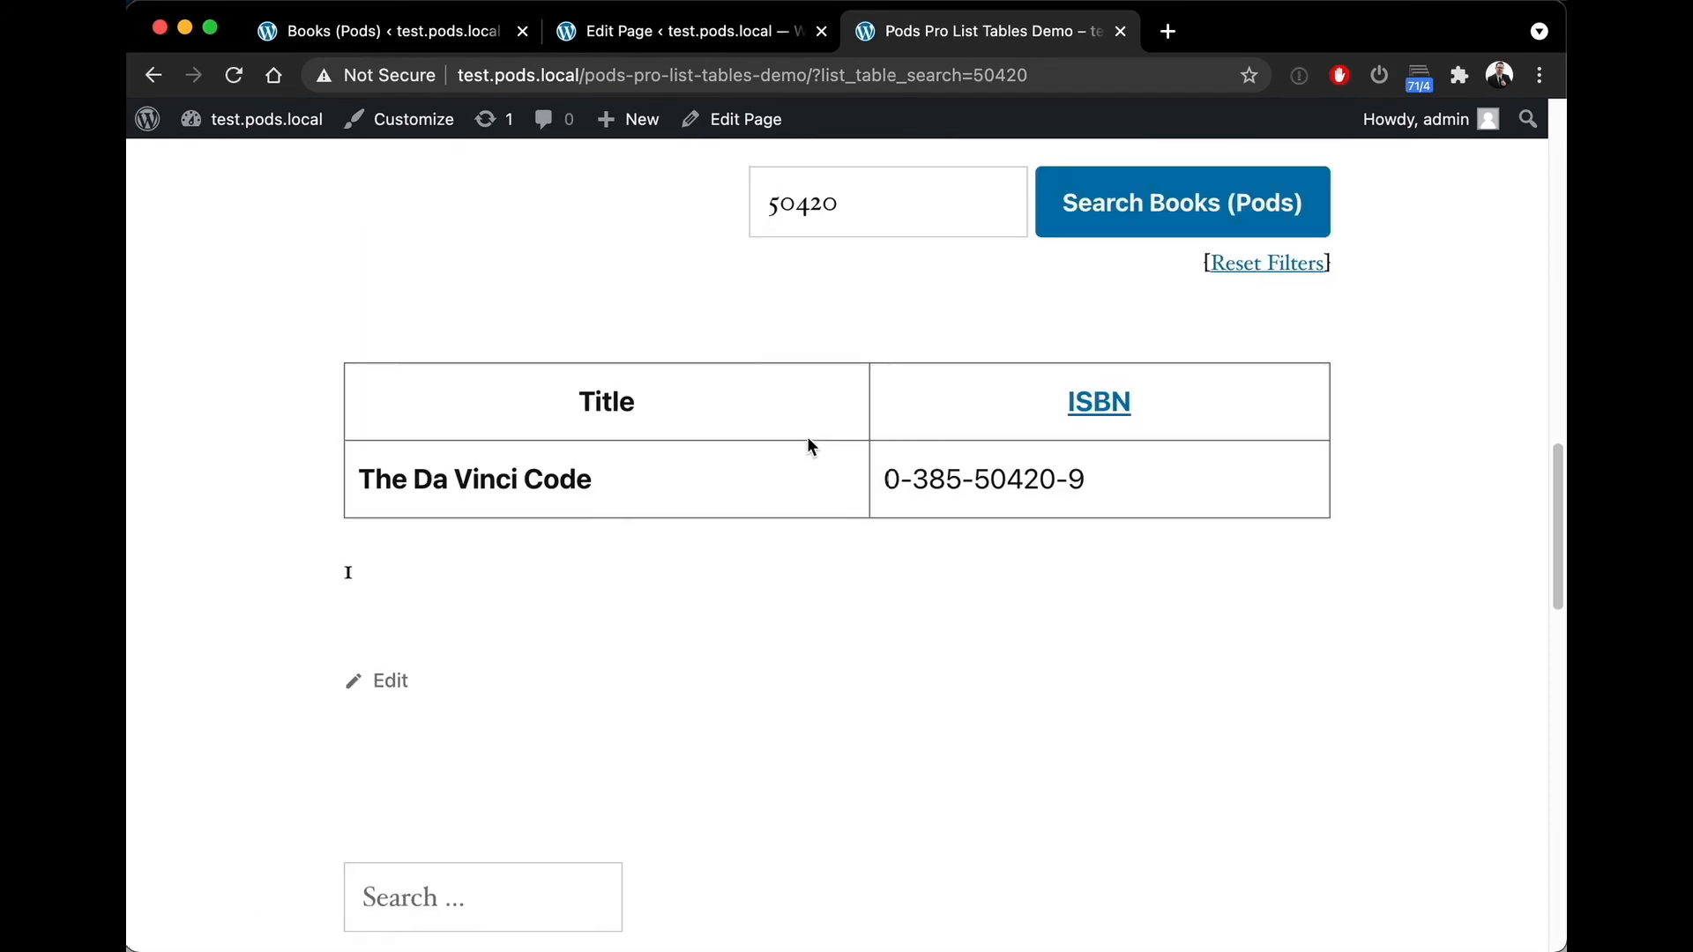
Clear the ISBN search term, reset the filters and view the full Title and ISBN table again
double_click(818, 206)
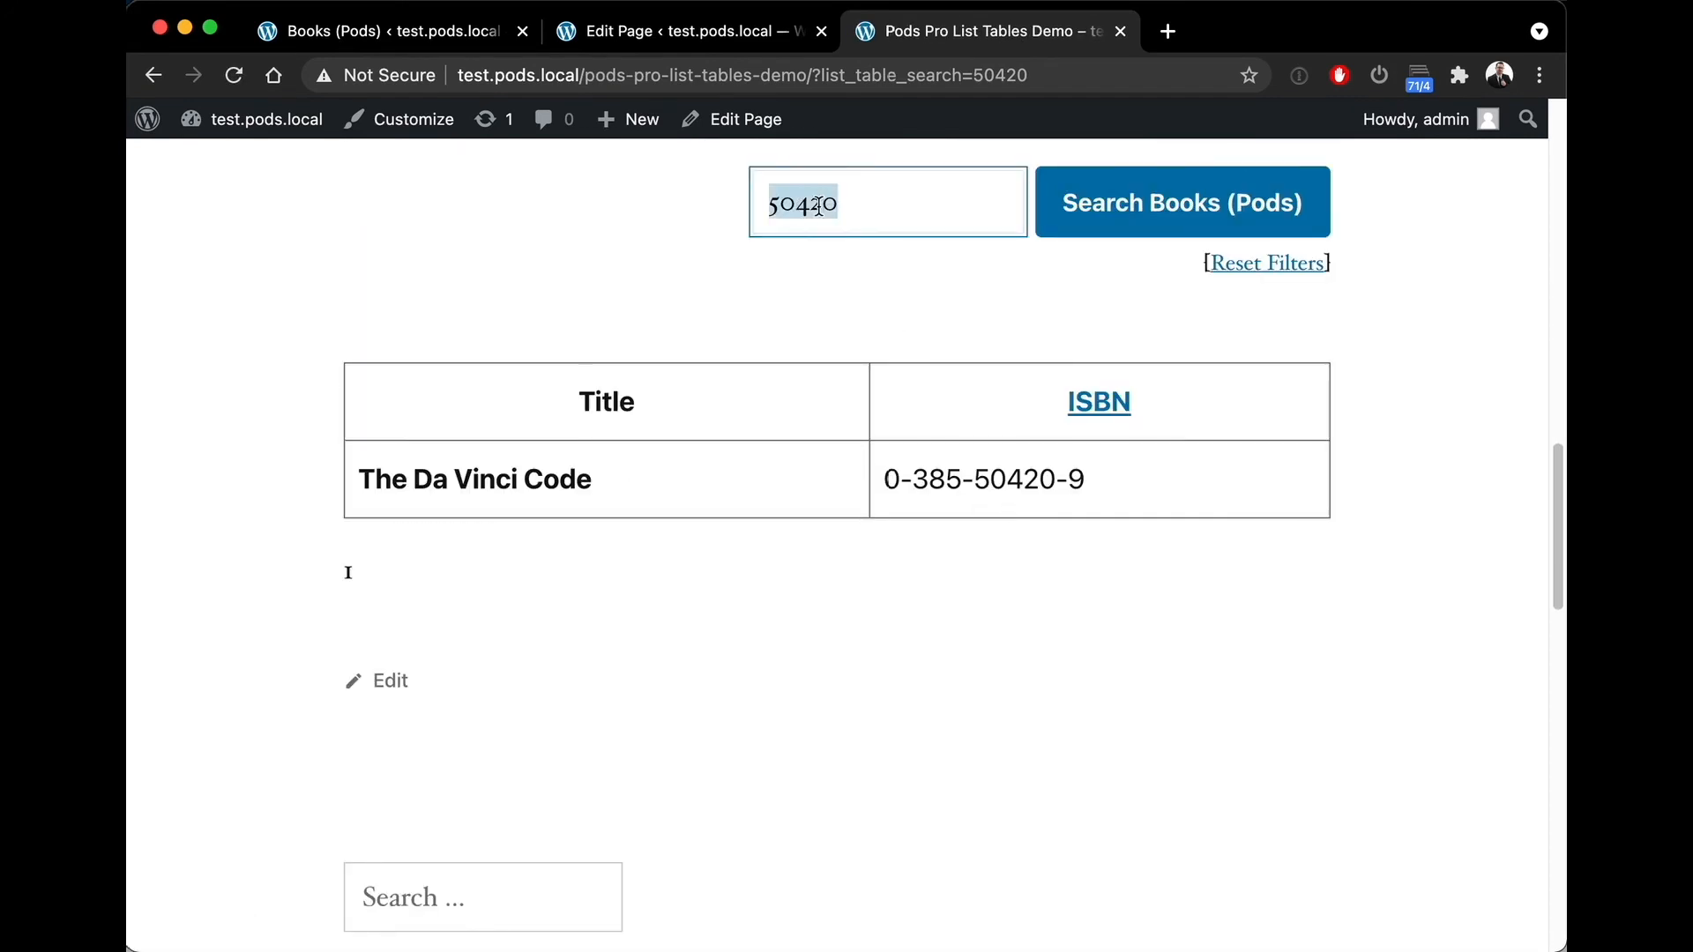
key("BackSpace")
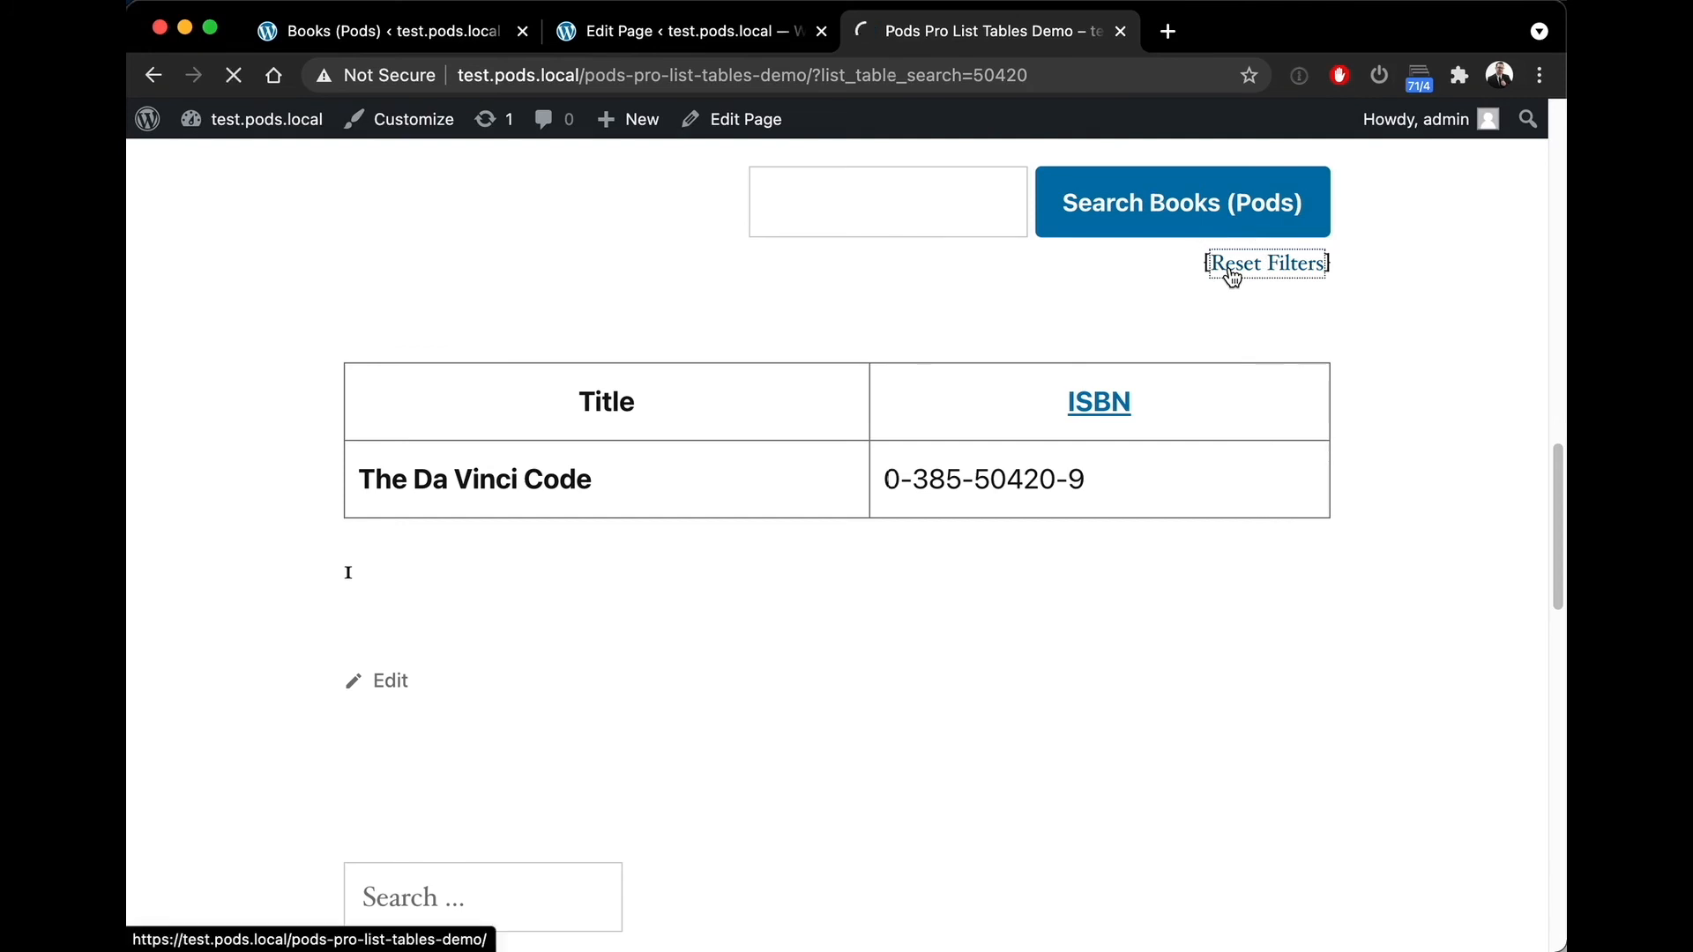
left_click(1225, 264)
scroll(813, 478, "down", 15)
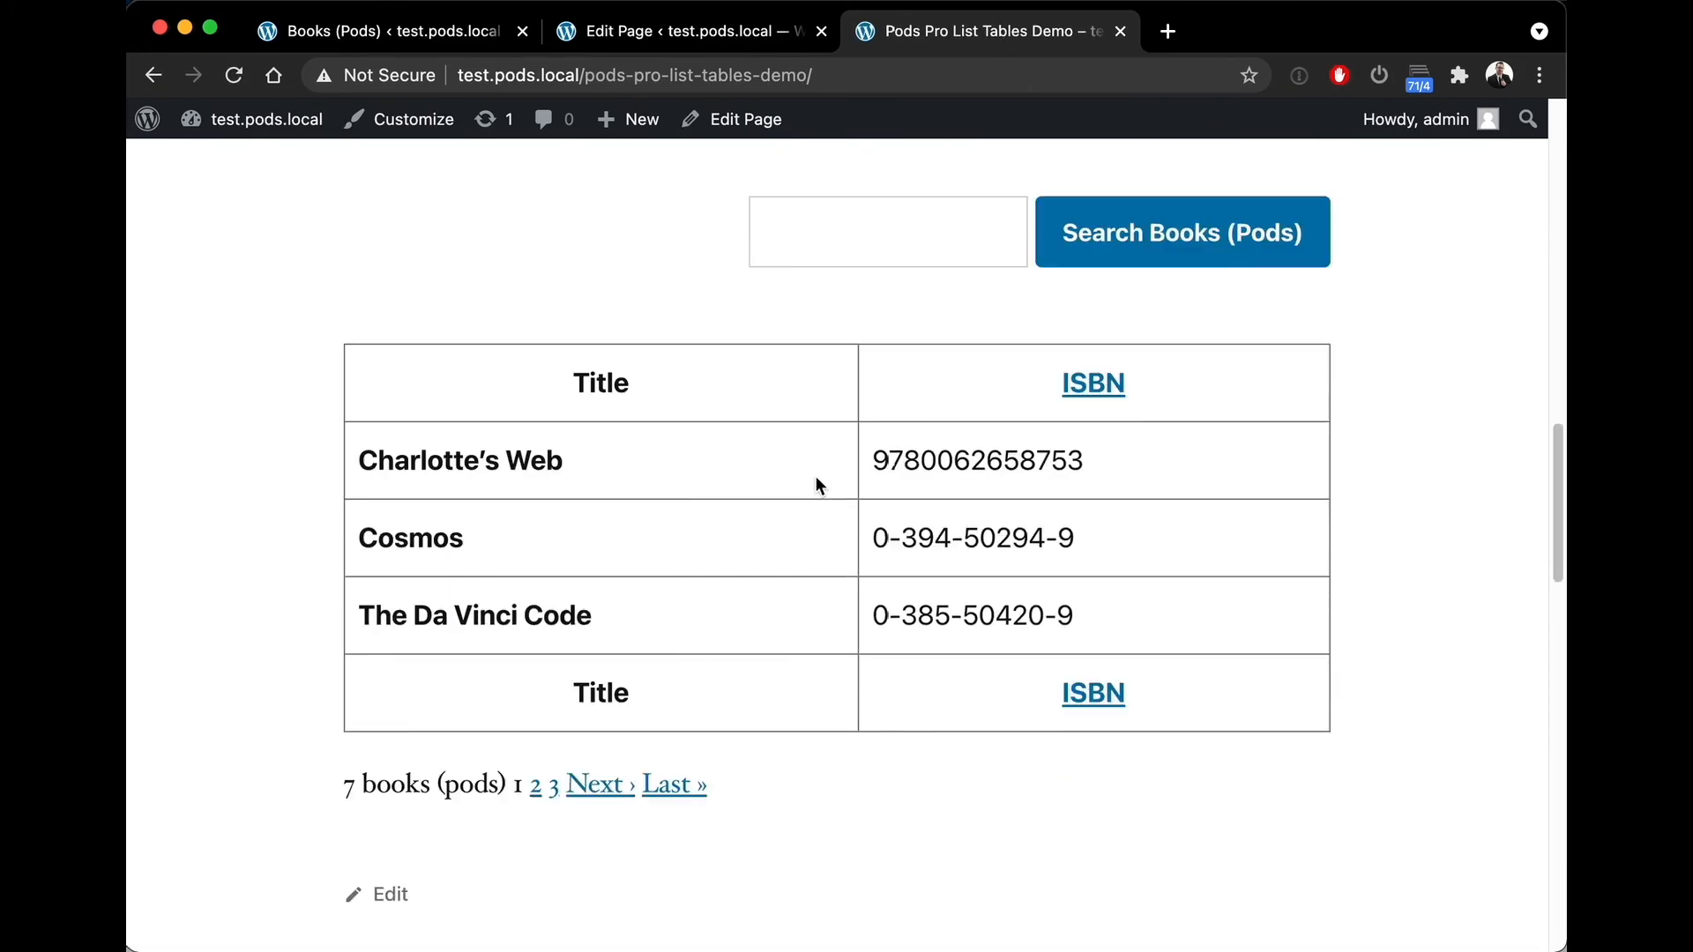
scroll(850, 499, "down", 3)
scroll(850, 499, "up", 8)
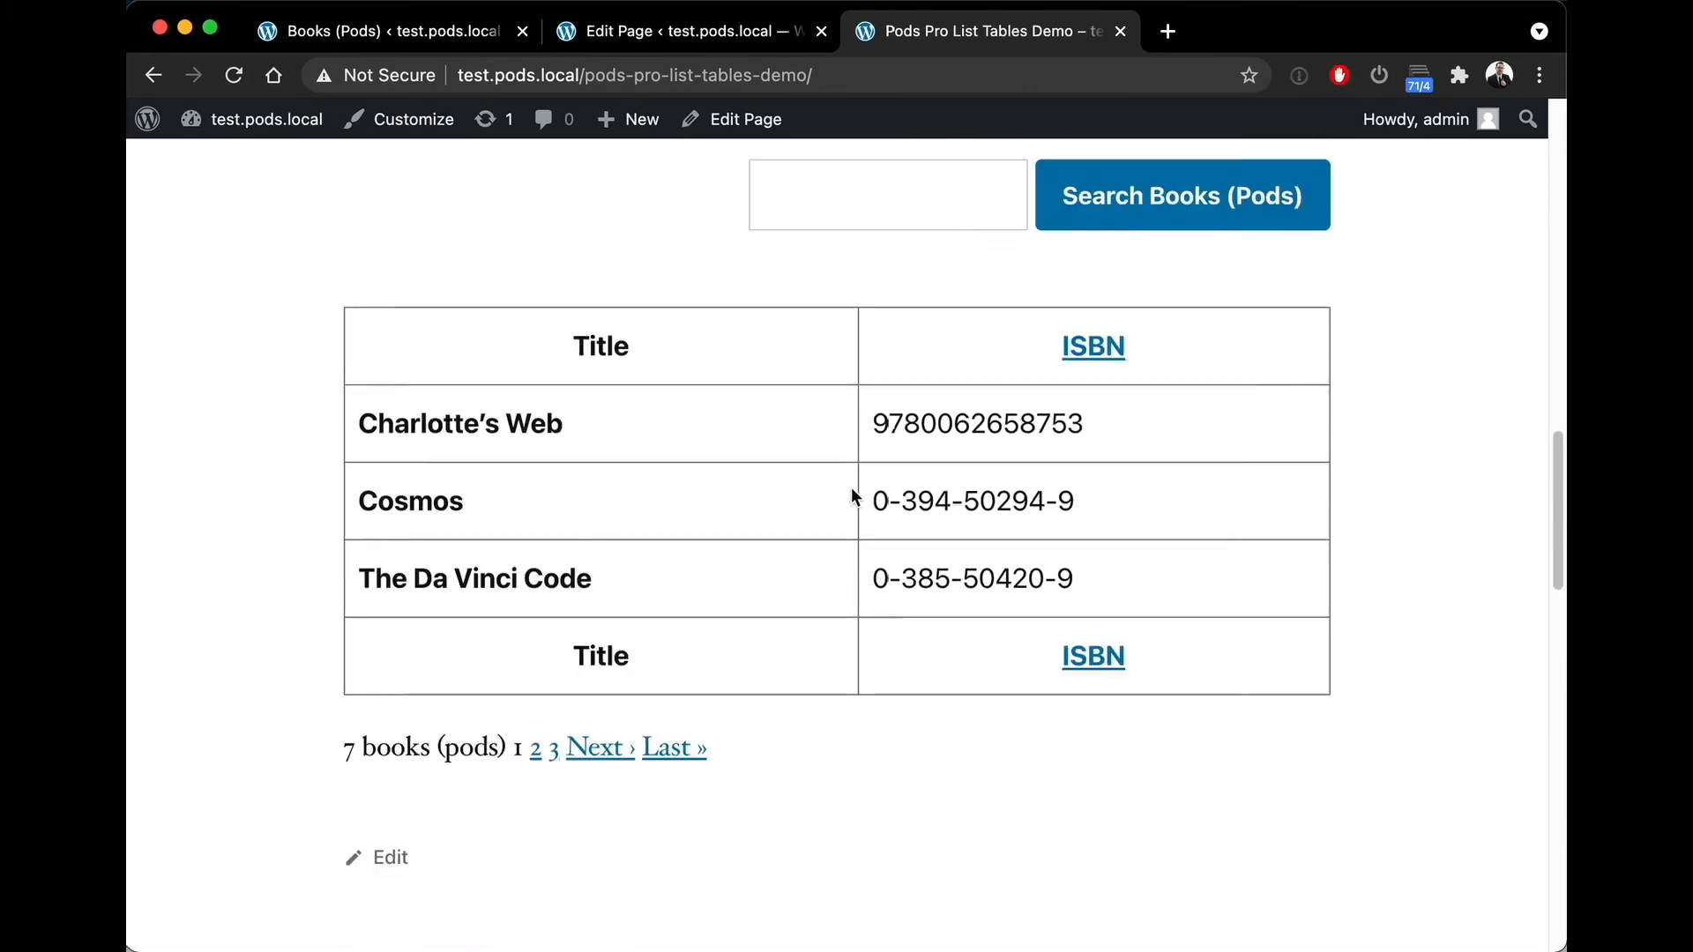
Review the pods-table shortcode and List Table block in the page editor, and return to the shortcode's table on the demo page
left_click(679, 34)
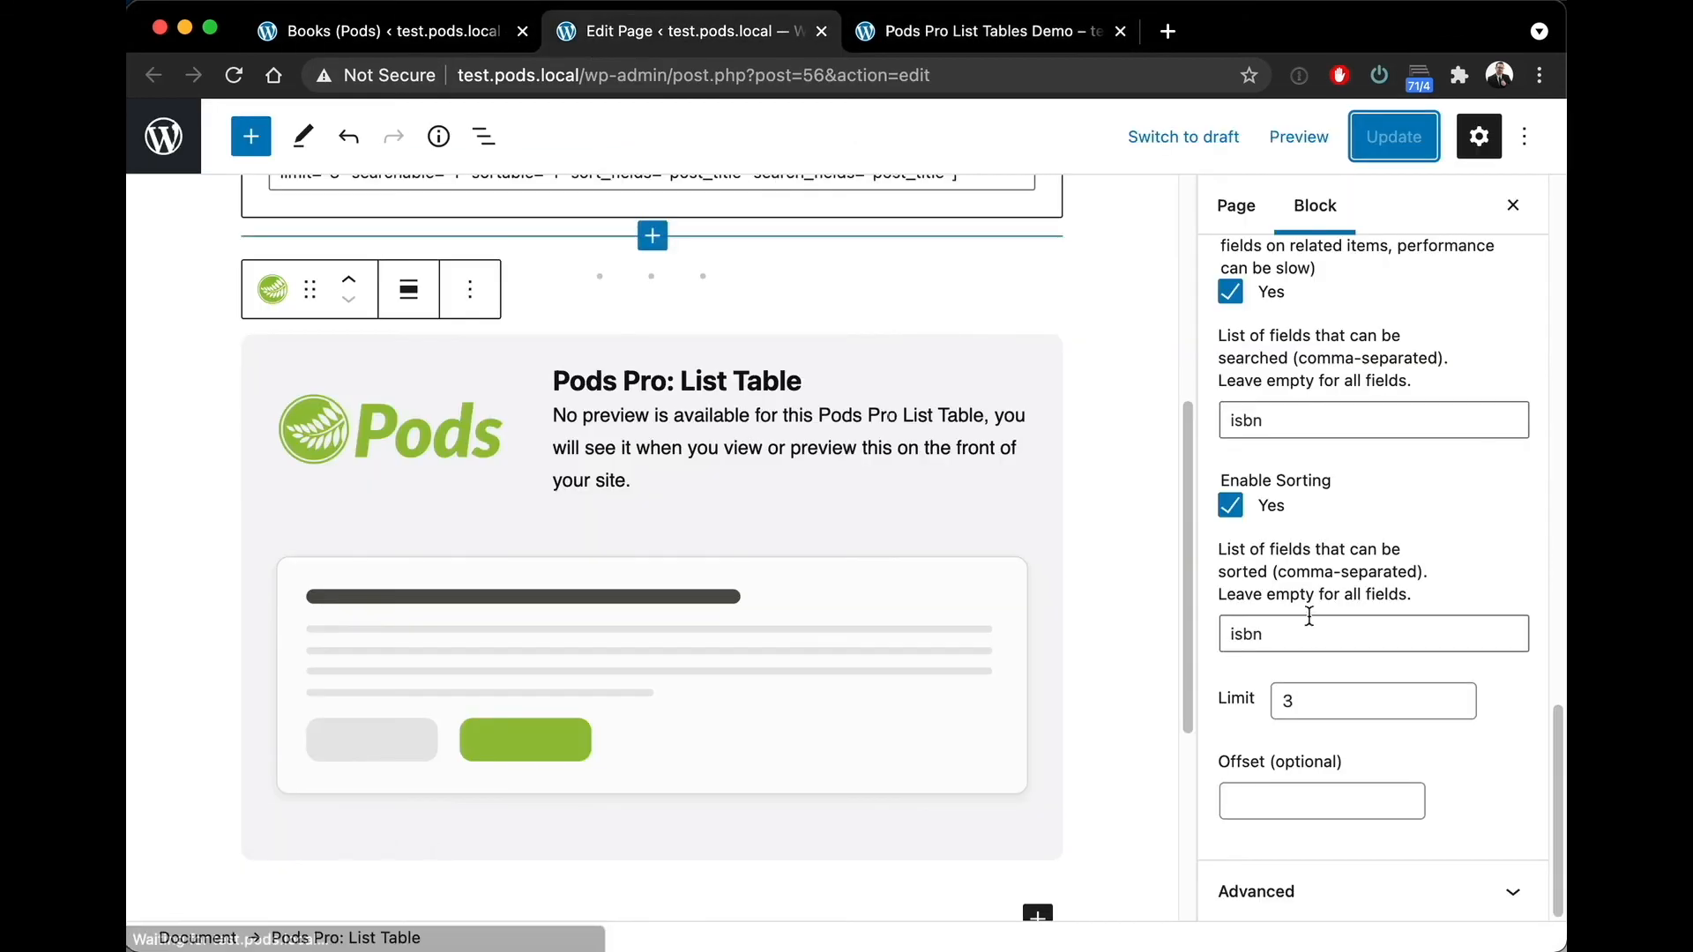
scroll(1322, 644, "up", 10)
scroll(1070, 635, "up", 5)
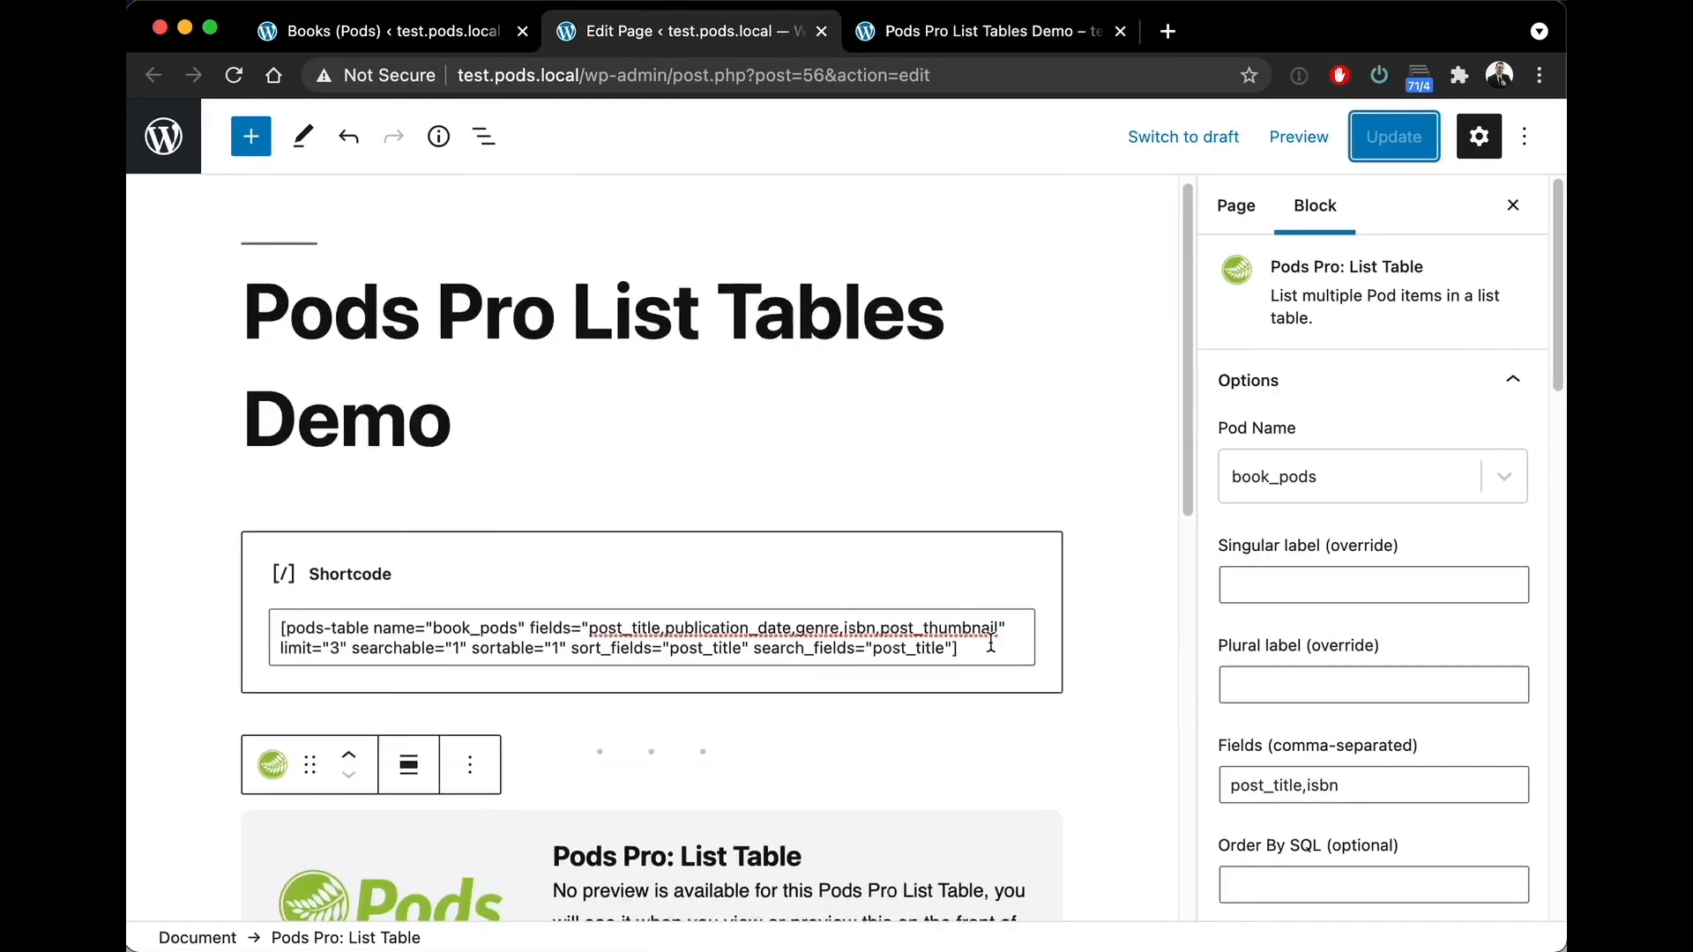
left_click(969, 35)
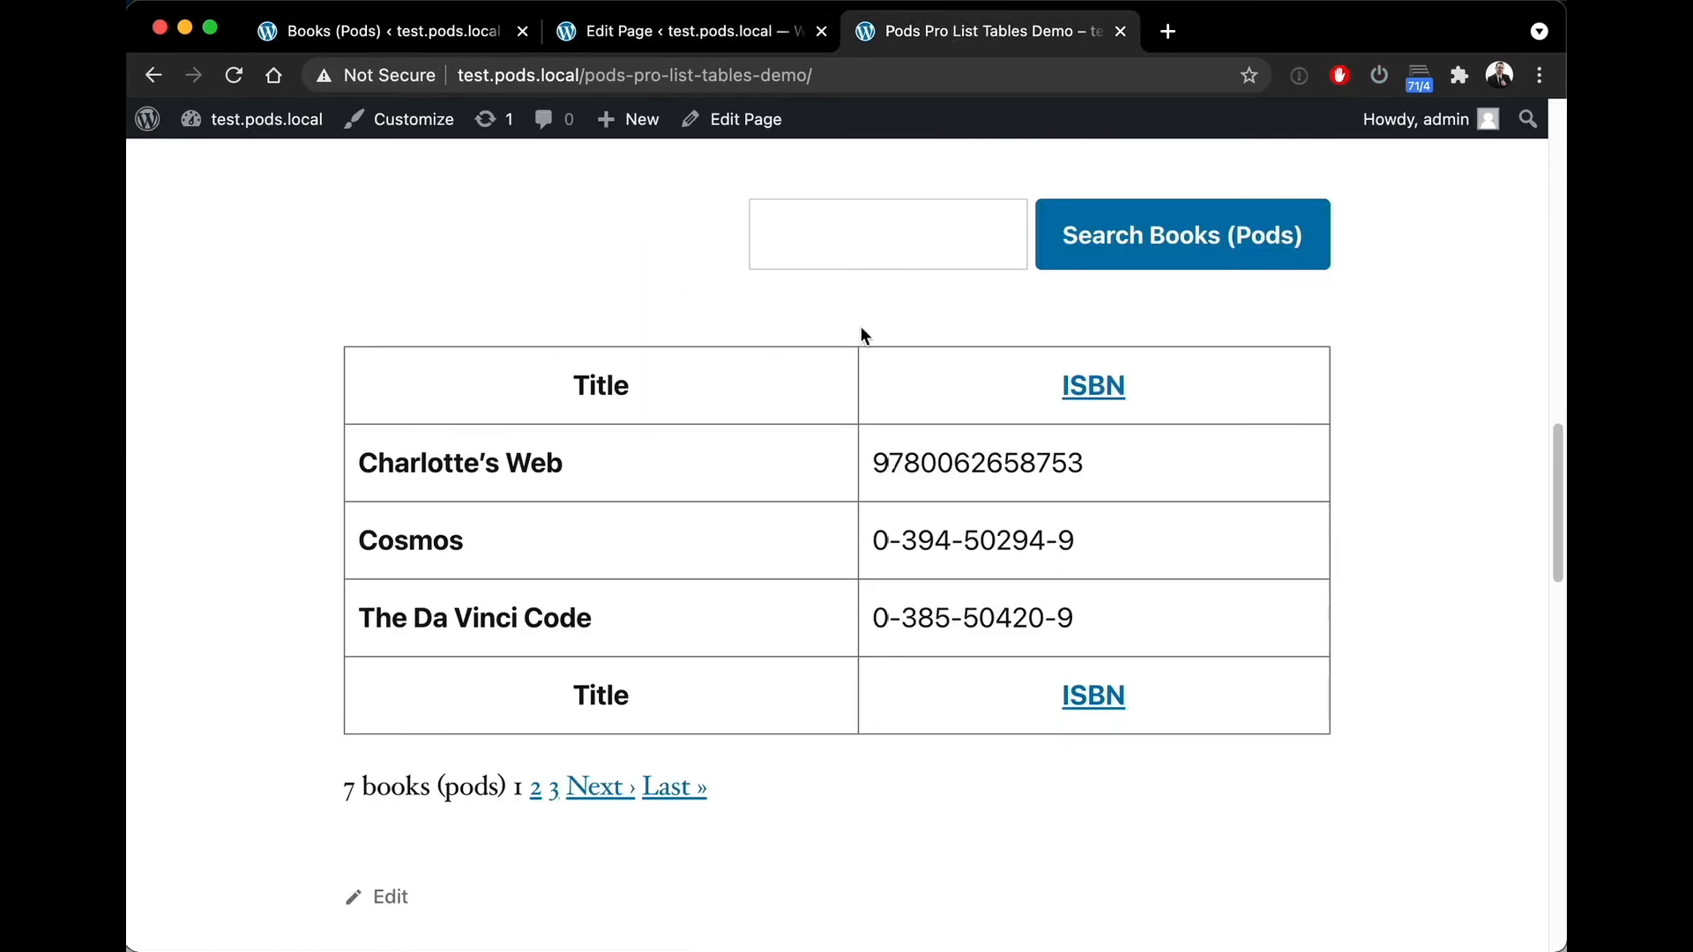
scroll(855, 340, "up", 15)
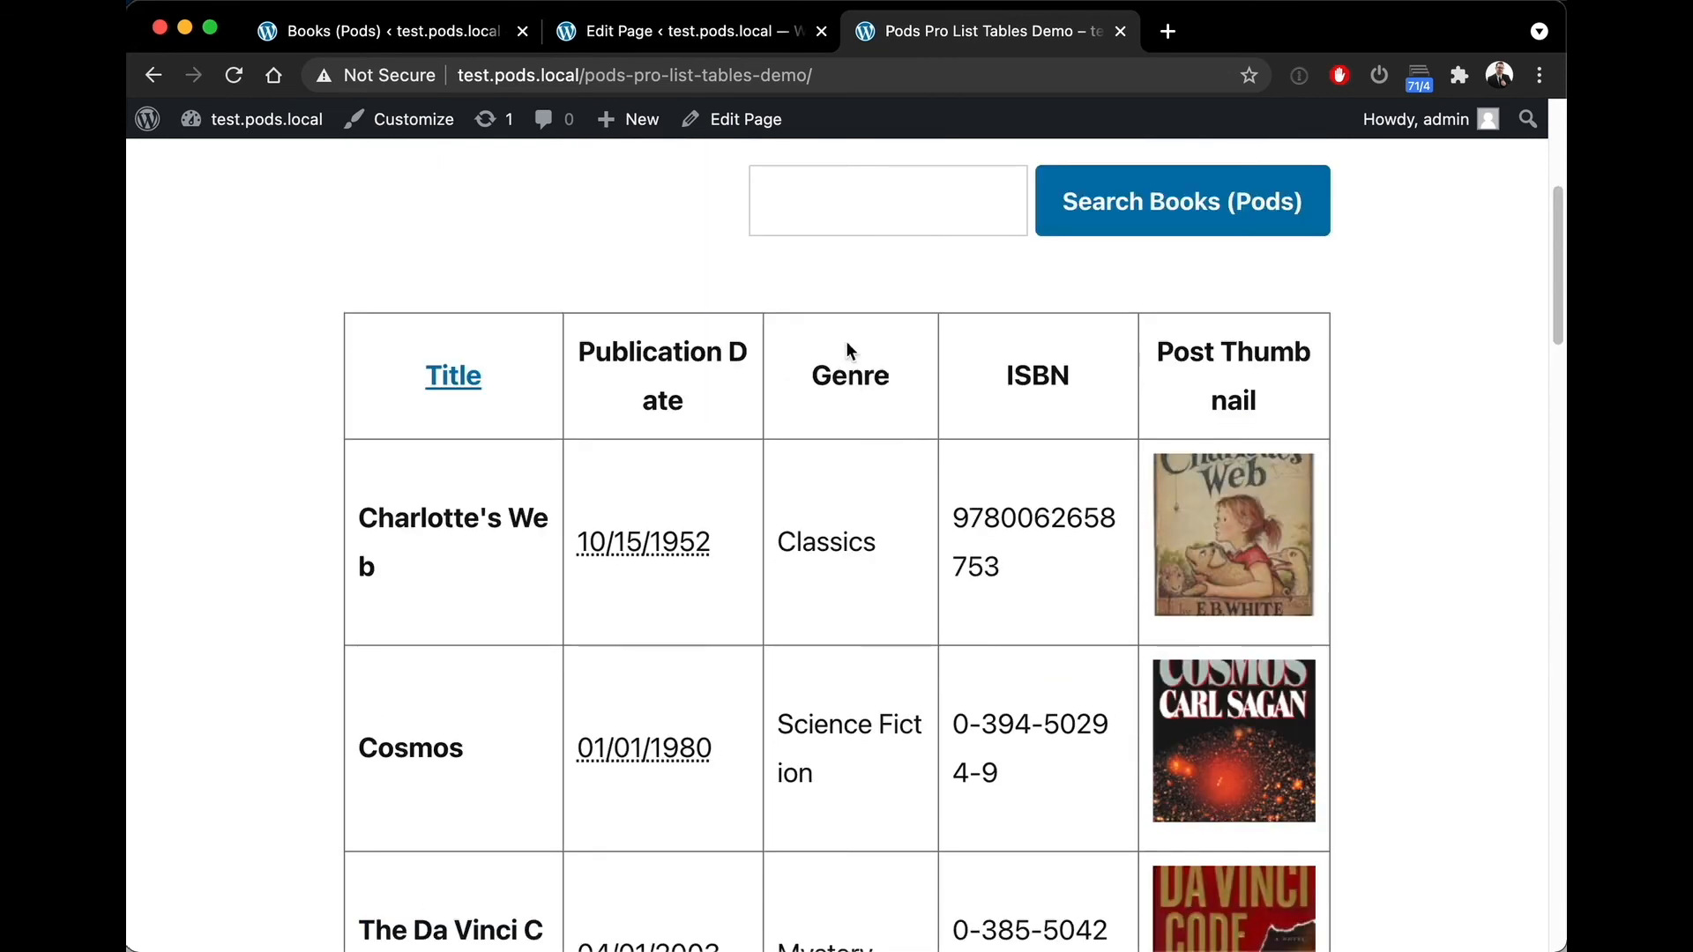
scroll(847, 350, "up", 3)
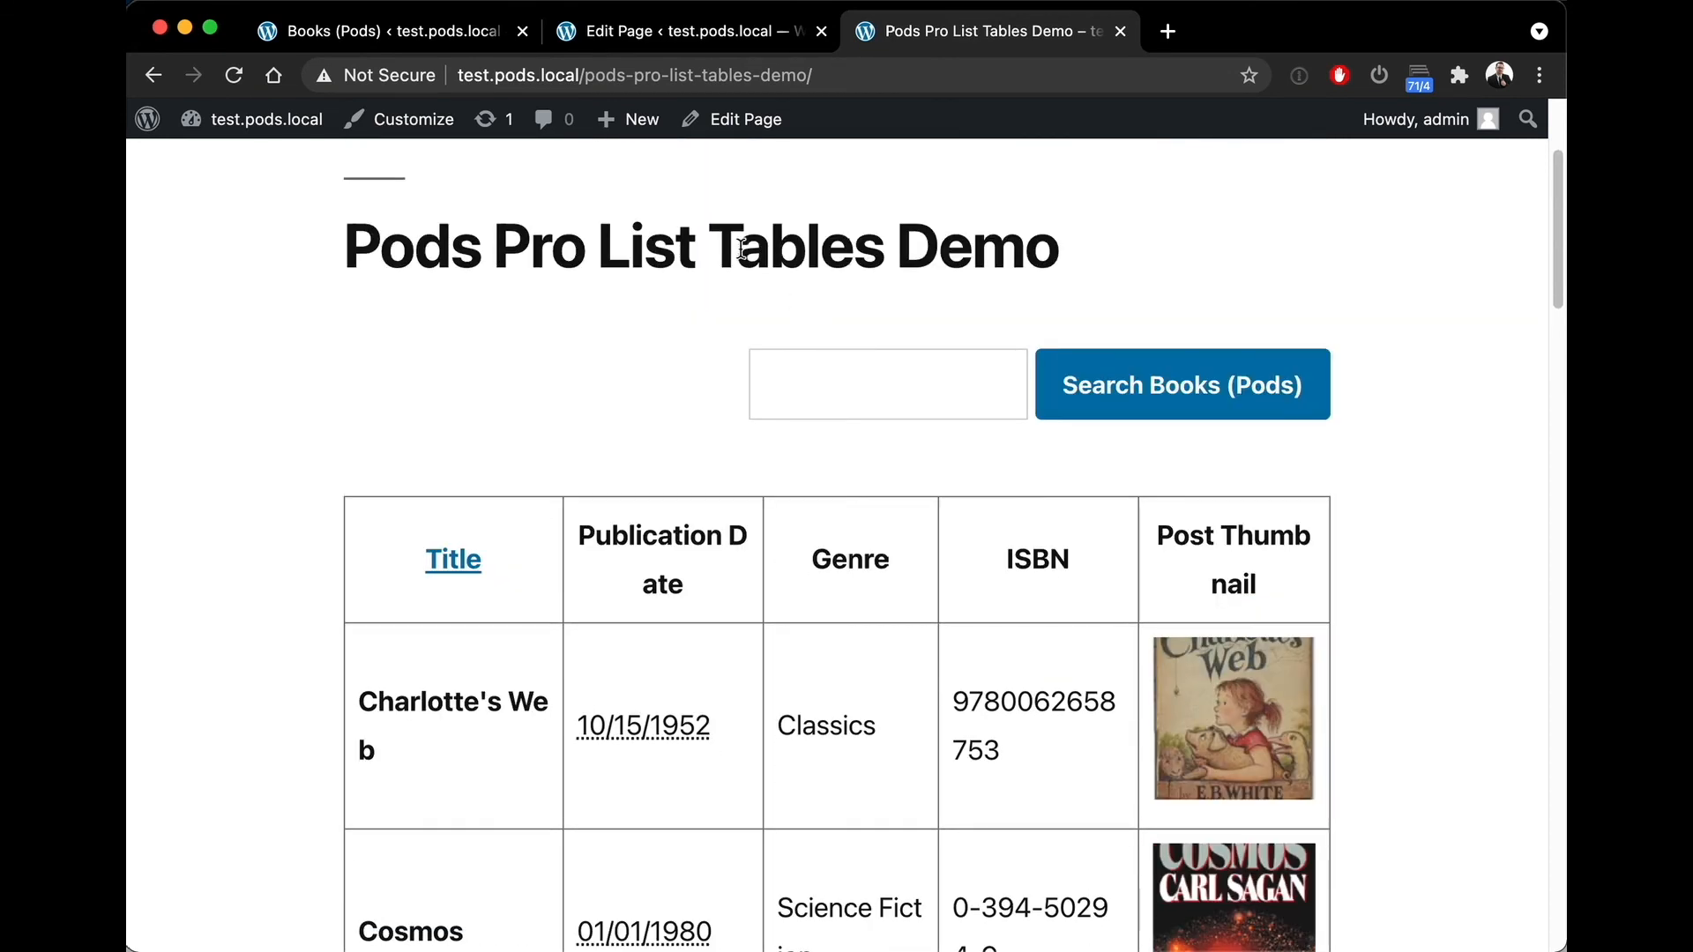